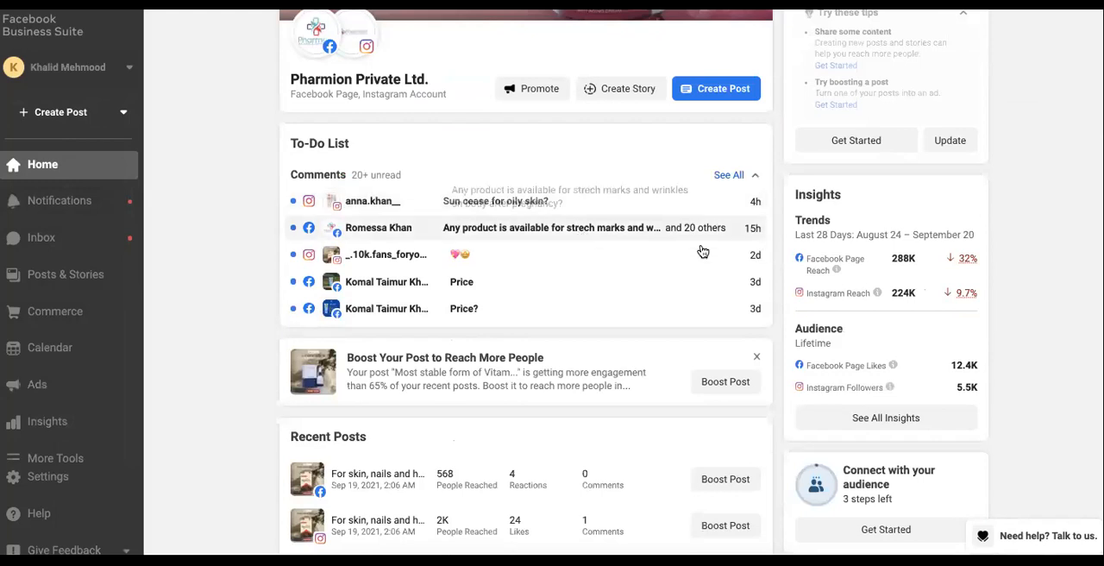
Scroll through the home dashboard to review the to-do list, recent posts and content inspiration sections
scroll(449, 198, "down", 2)
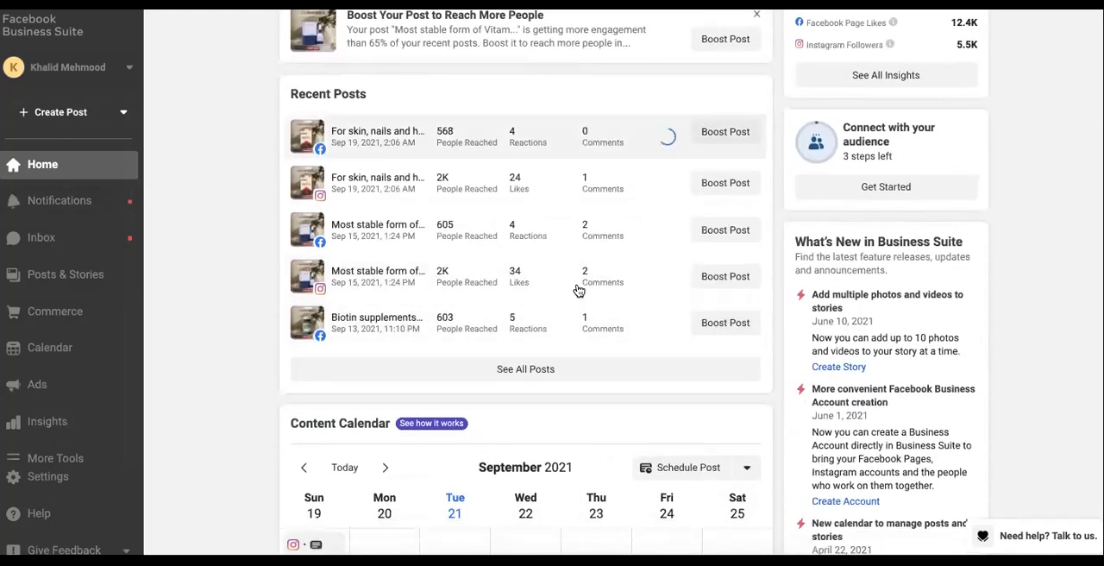
scroll(535, 269, "down", 5)
scroll(536, 269, "down", 8)
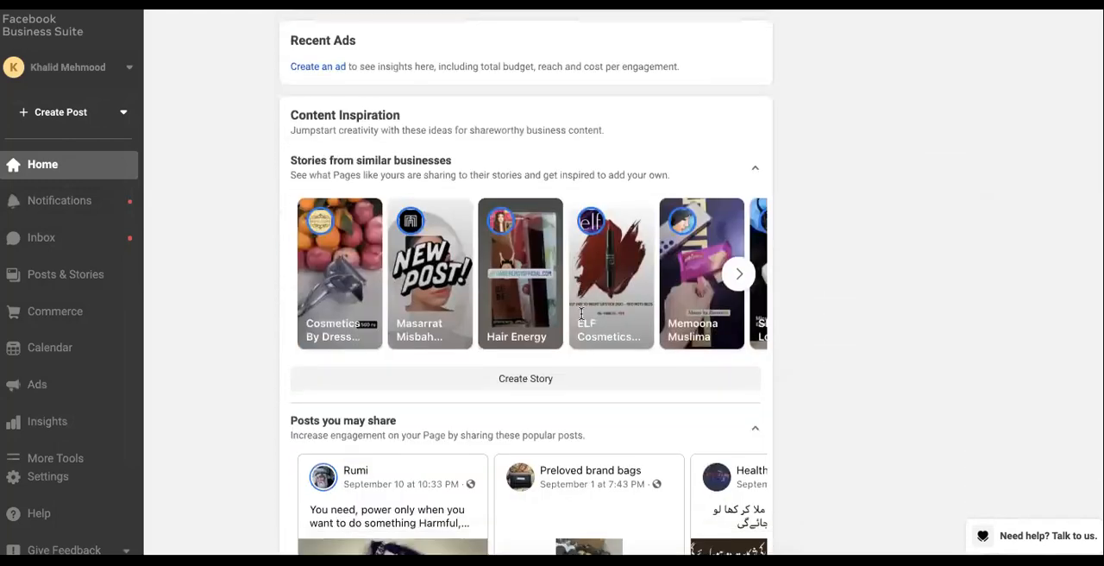
scroll(717, 347, "down", 3)
scroll(717, 347, "up", 18)
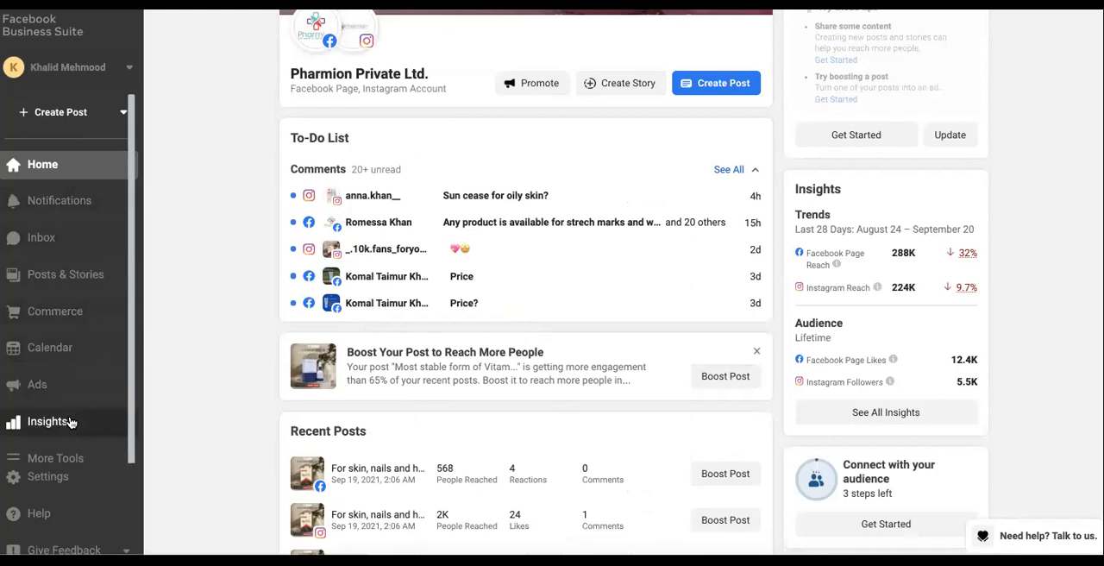
Open Insights and examine the Overview page's Facebook and Instagram reach figures, date range and audience section
left_click(71, 422)
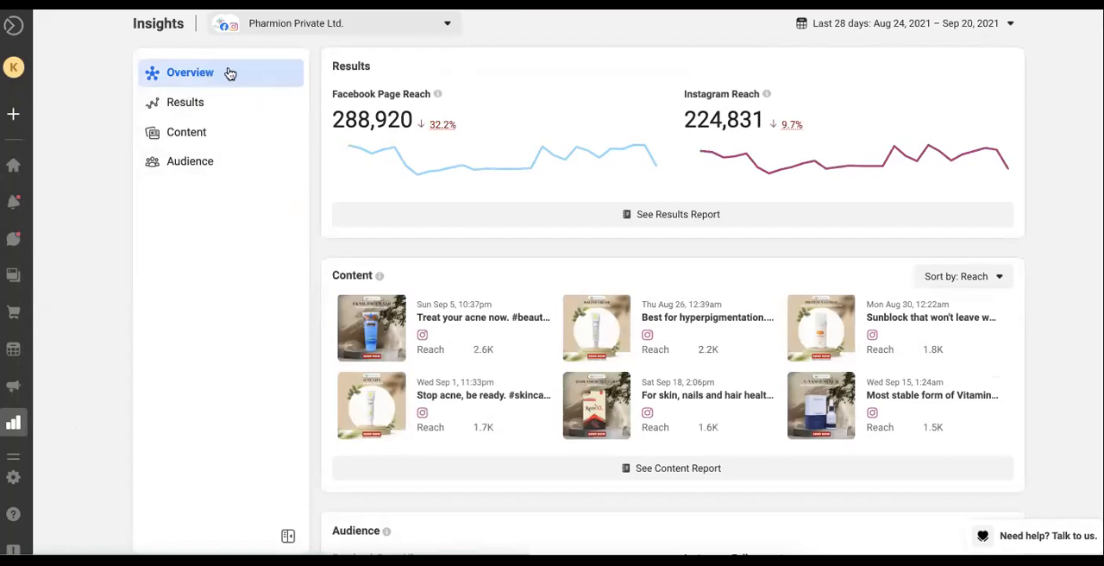
double_click(380, 119)
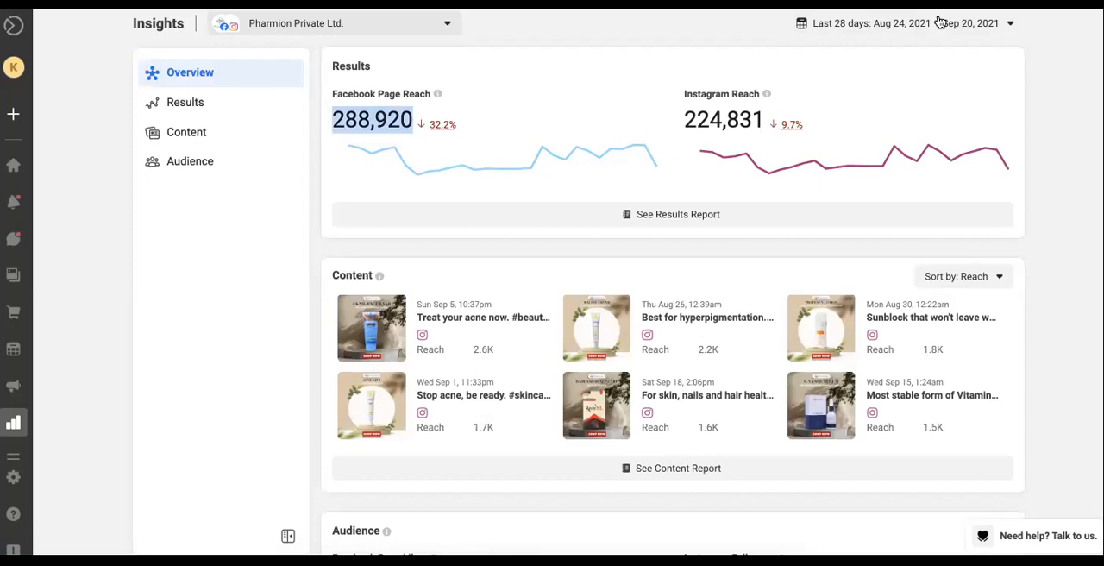
left_click(868, 31)
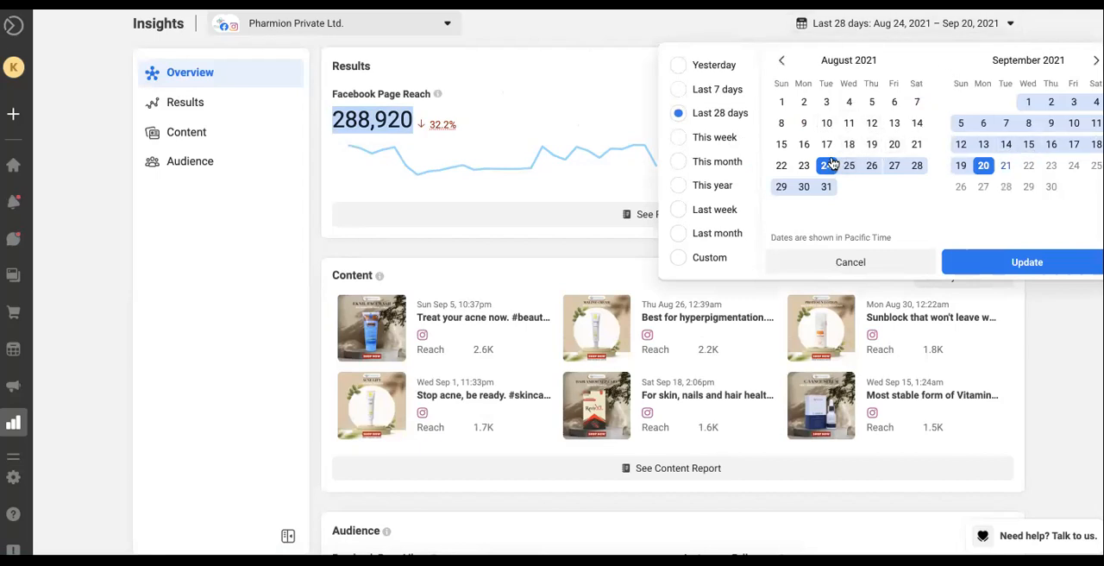
left_click(540, 32)
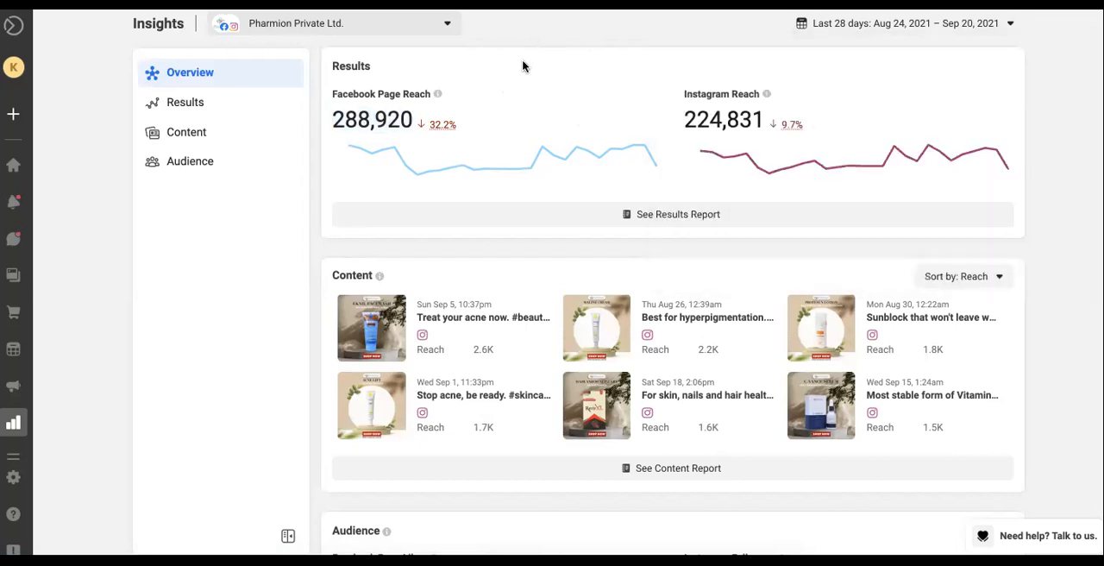
double_click(440, 122)
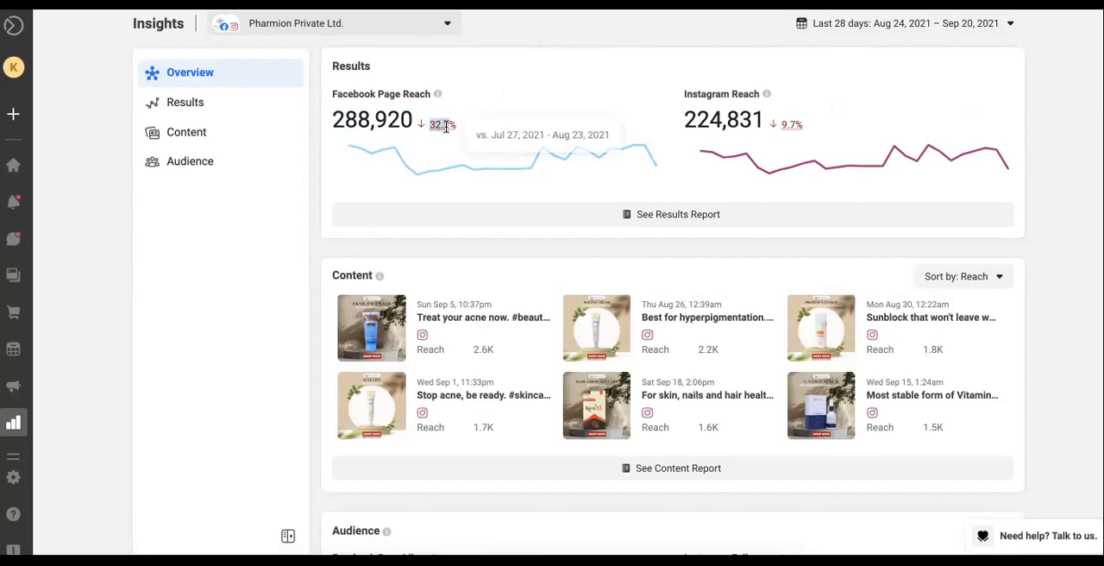
left_click(377, 118)
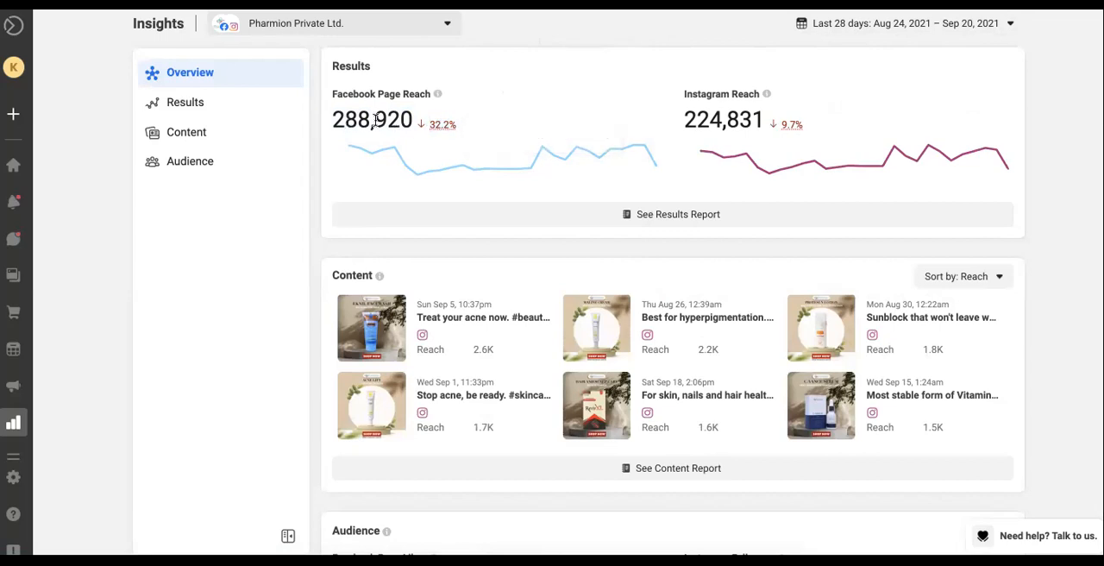
double_click(790, 126)
scroll(446, 304, "down", 5)
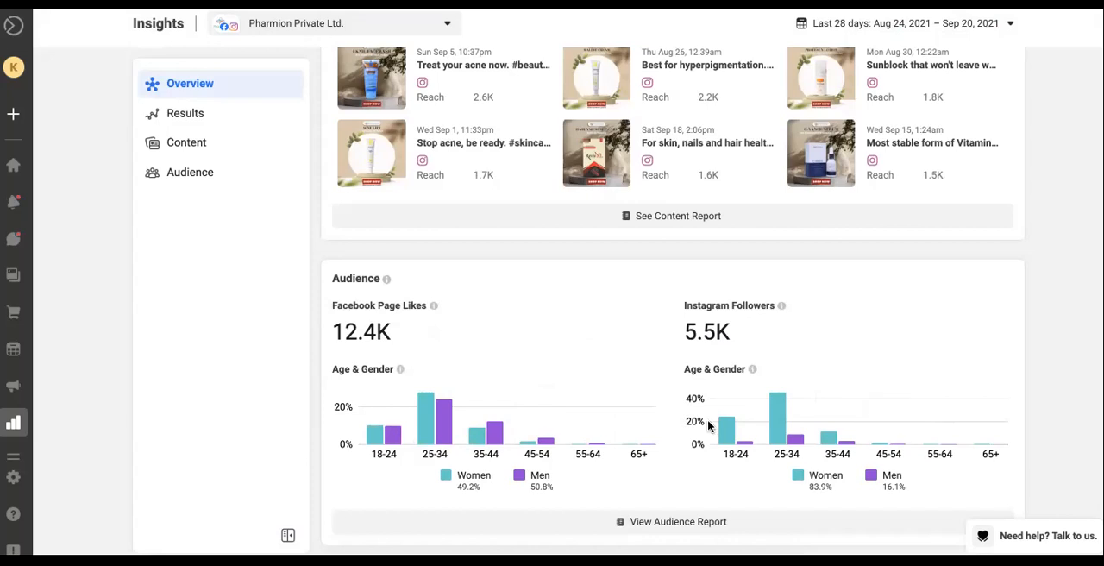
Open the Results page and examine the Facebook Page and Instagram reach charts
left_click(249, 114)
double_click(383, 119)
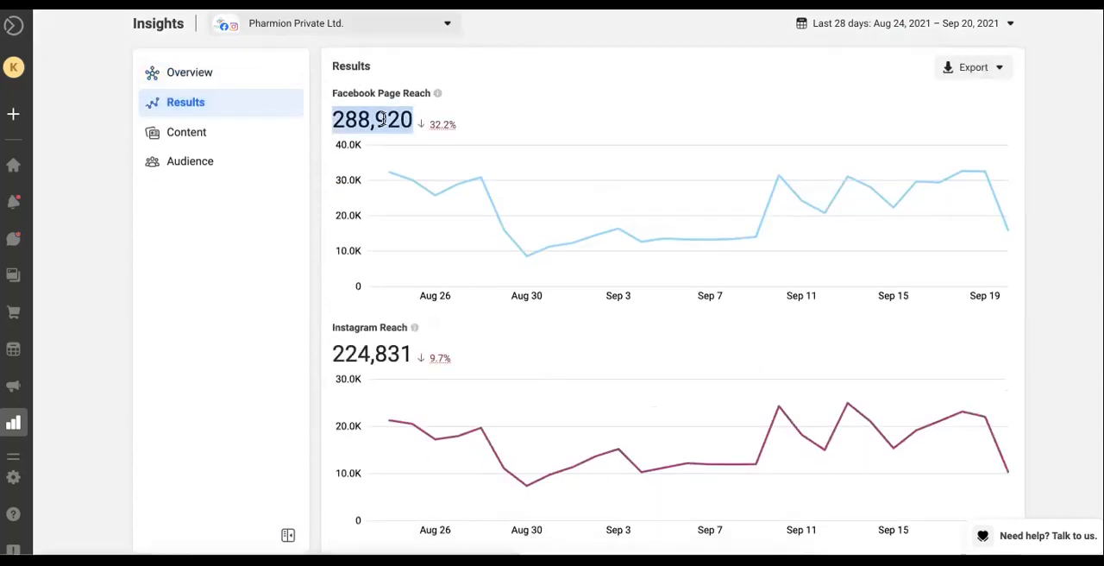
scroll(552, 239, "down", 1)
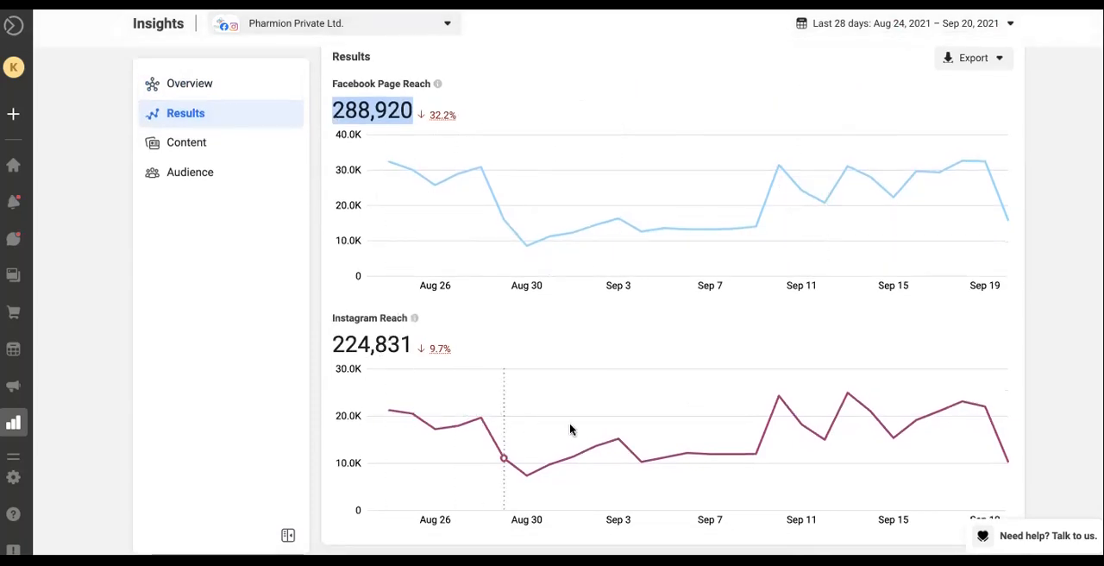
Open the Content page and examine the top performers and recent posts ranked by reach
left_click(225, 141)
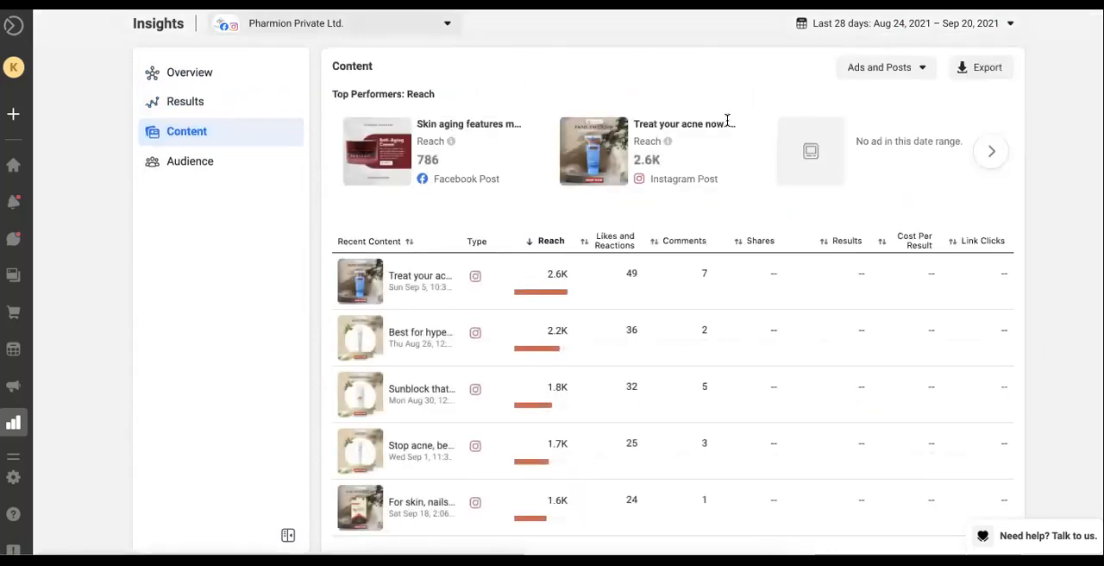
scroll(666, 302, "down", 1)
scroll(666, 302, "up", 1)
scroll(651, 392, "down", 6)
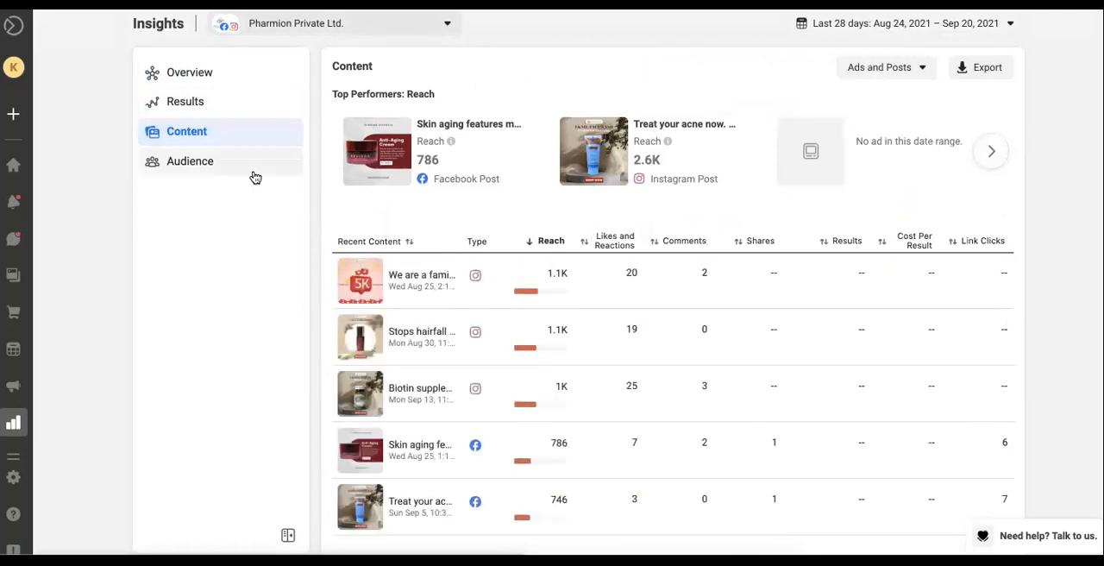
Open the Audience page and examine age and gender, top cities and top countries for both accounts
left_click(192, 163)
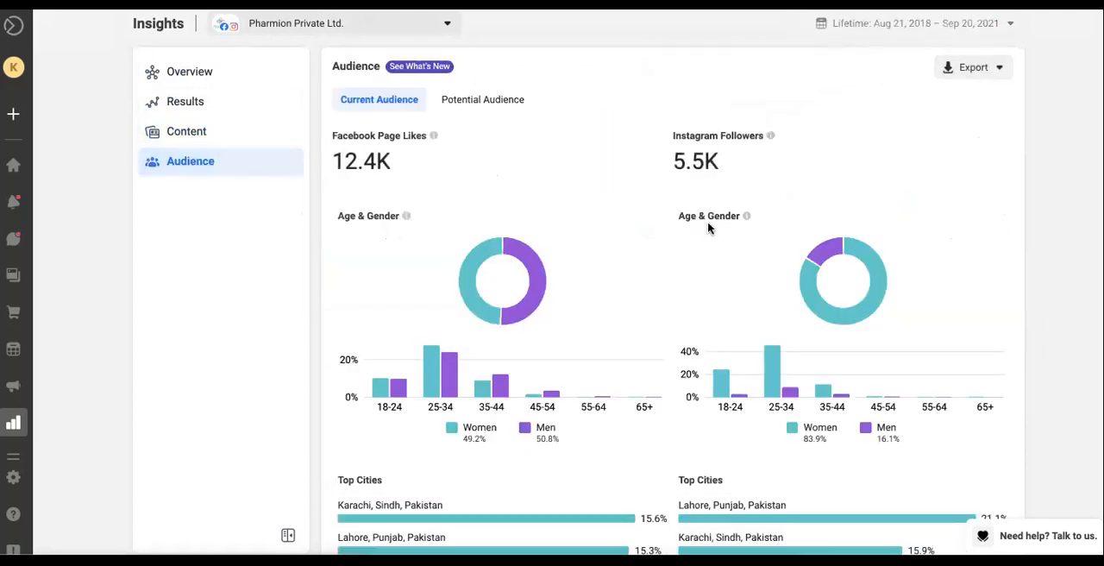
scroll(709, 223, "down", 2)
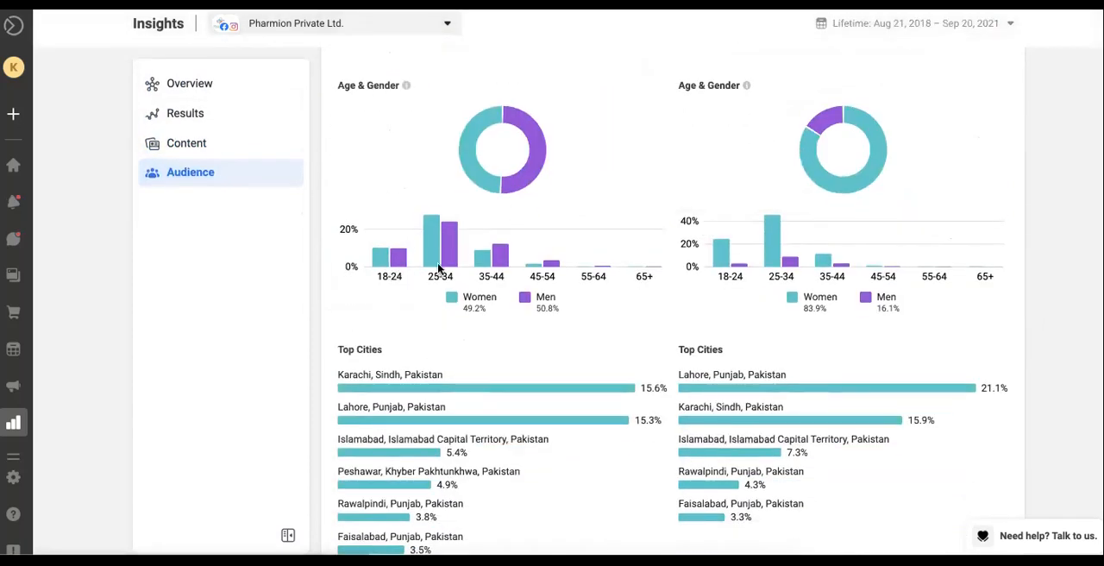
scroll(443, 201, "down", 3)
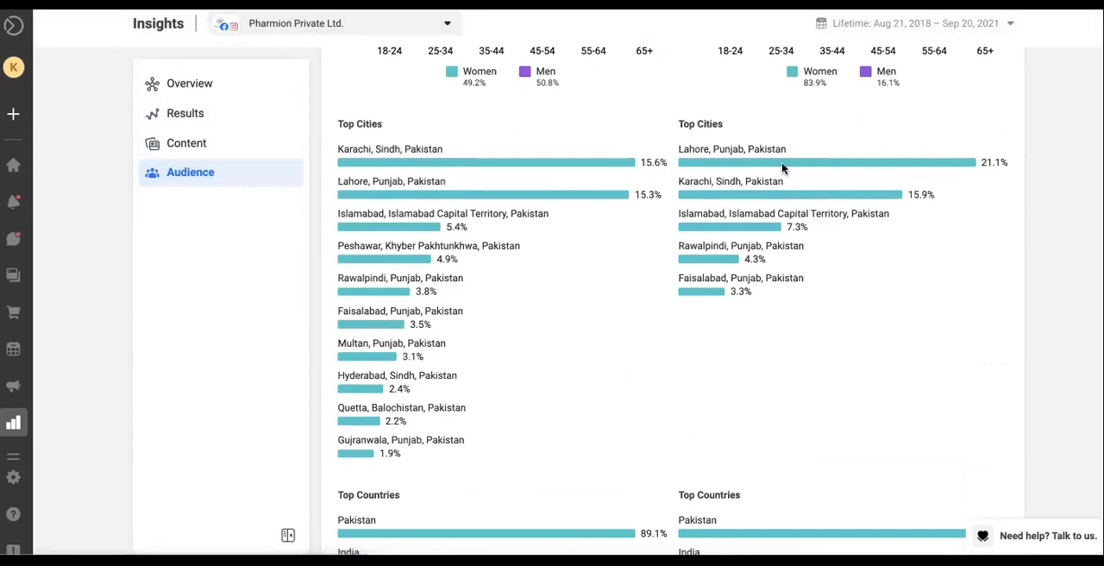
scroll(739, 242, "up", 2)
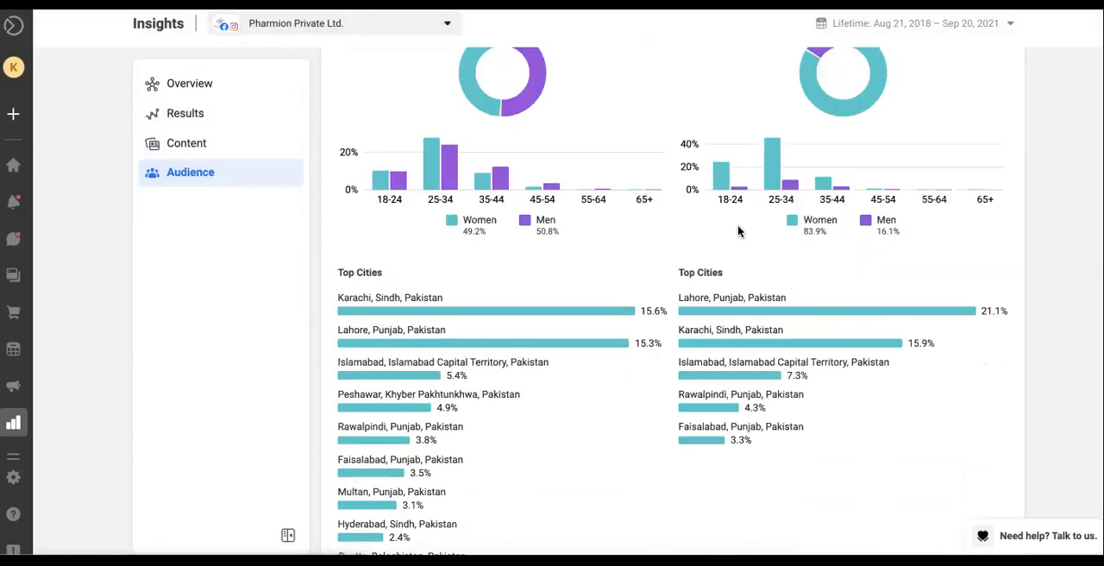
scroll(731, 426, "down", 5)
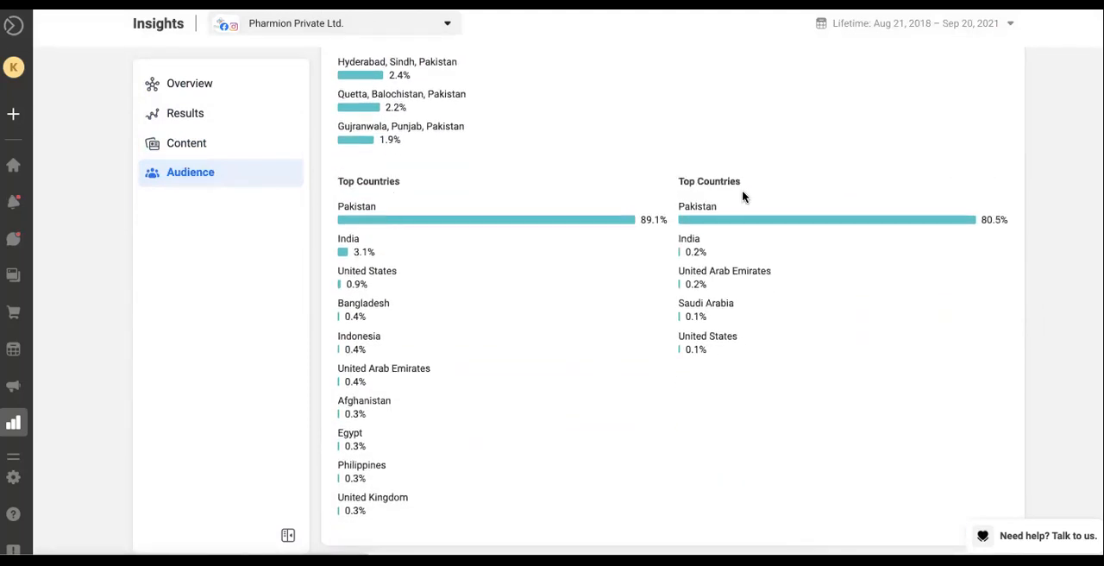
scroll(453, 350, "up", 6)
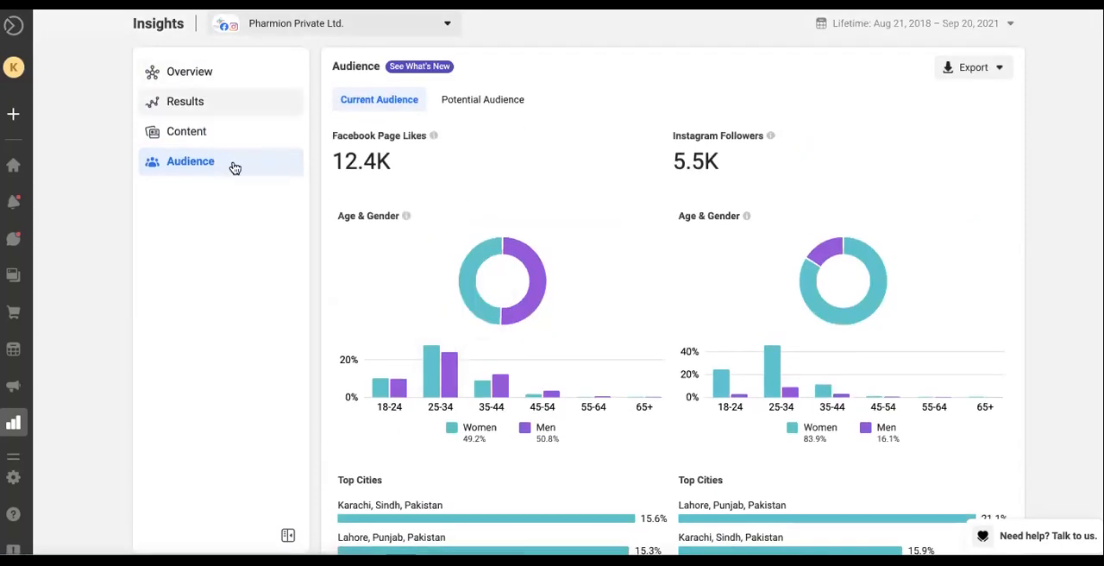
Open Ads Reporting from the More Tools list
mouse_move(17, 371)
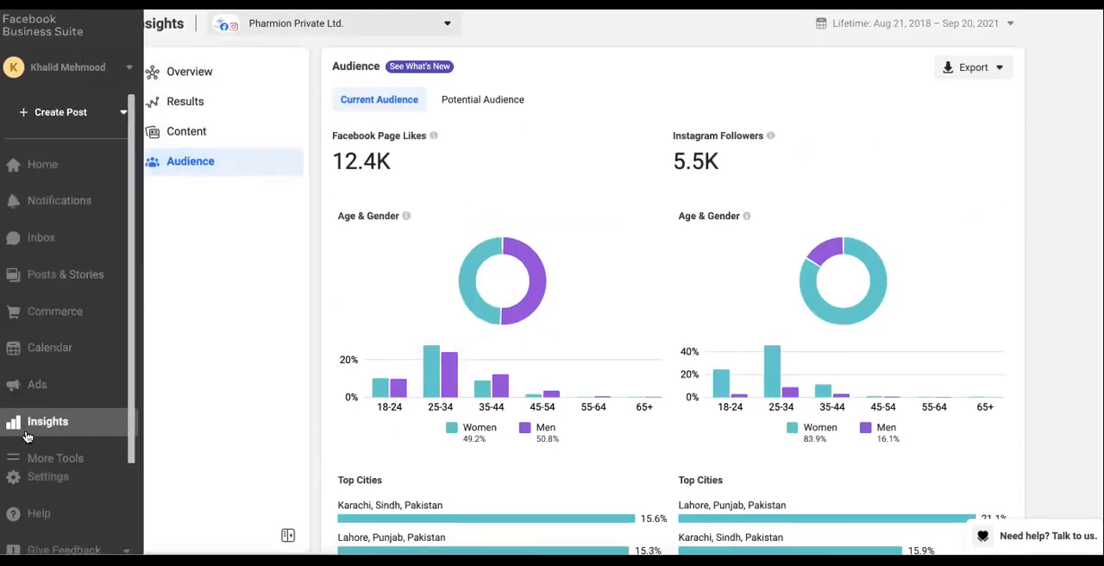
left_click(57, 459)
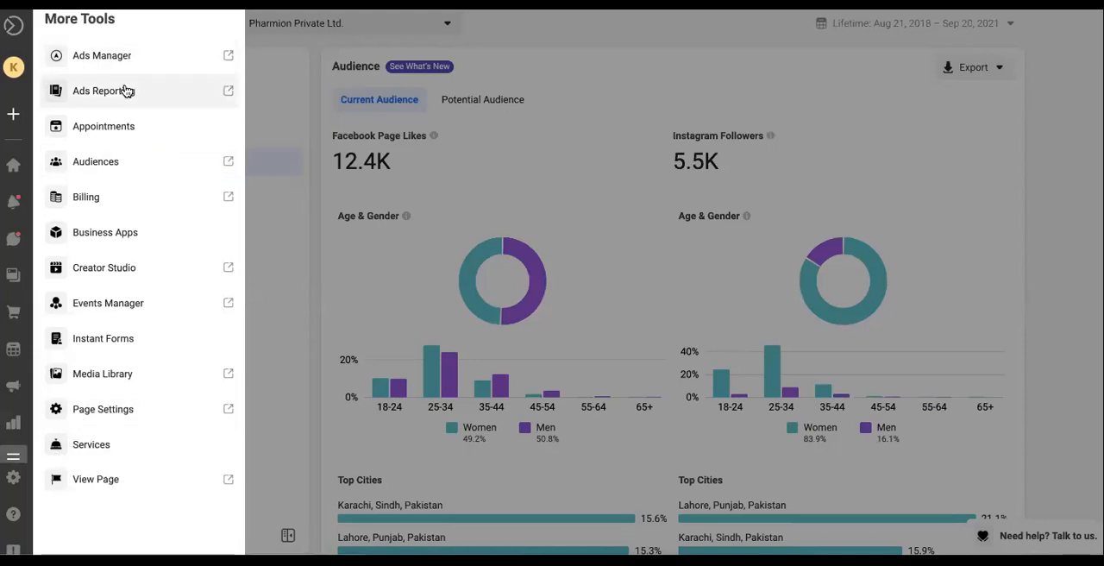
left_click(170, 103)
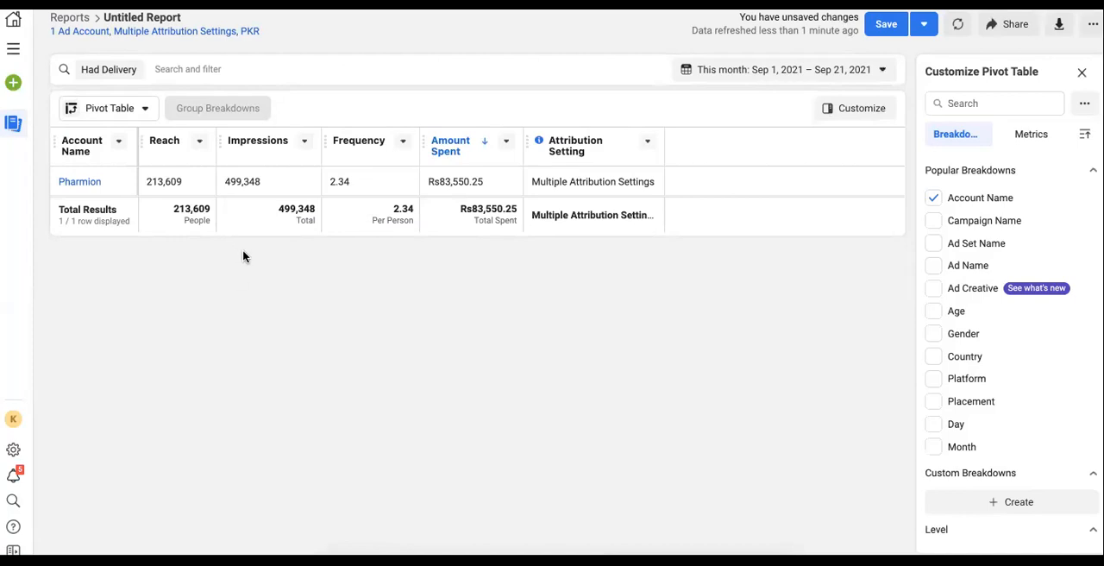
Examine the pivot table's available breakdowns and its date range options
mouse_move(1013, 337)
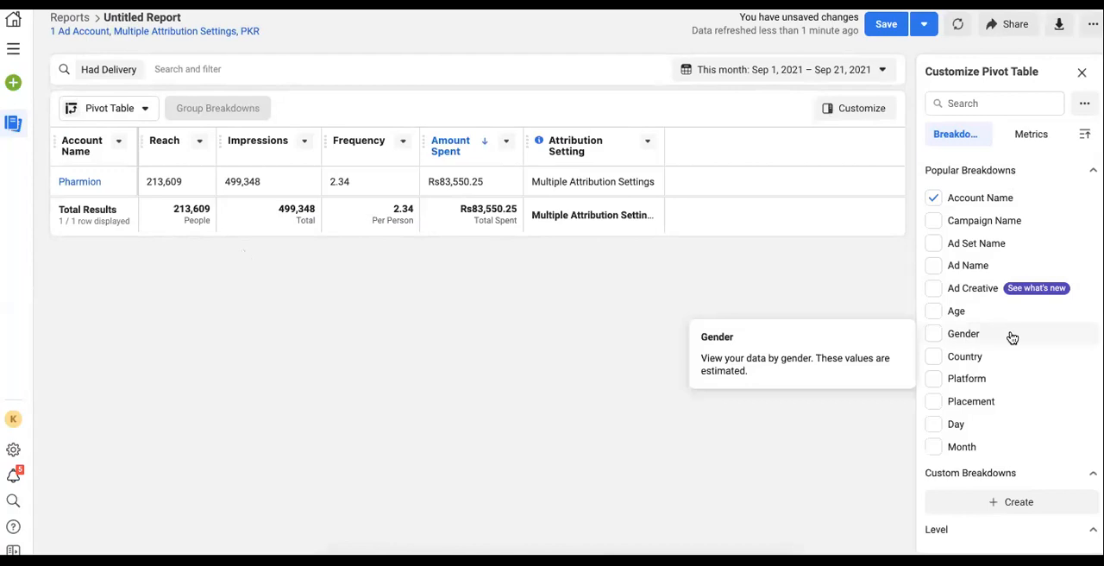
scroll(1006, 358, "down", 1)
scroll(1006, 358, "down", 5)
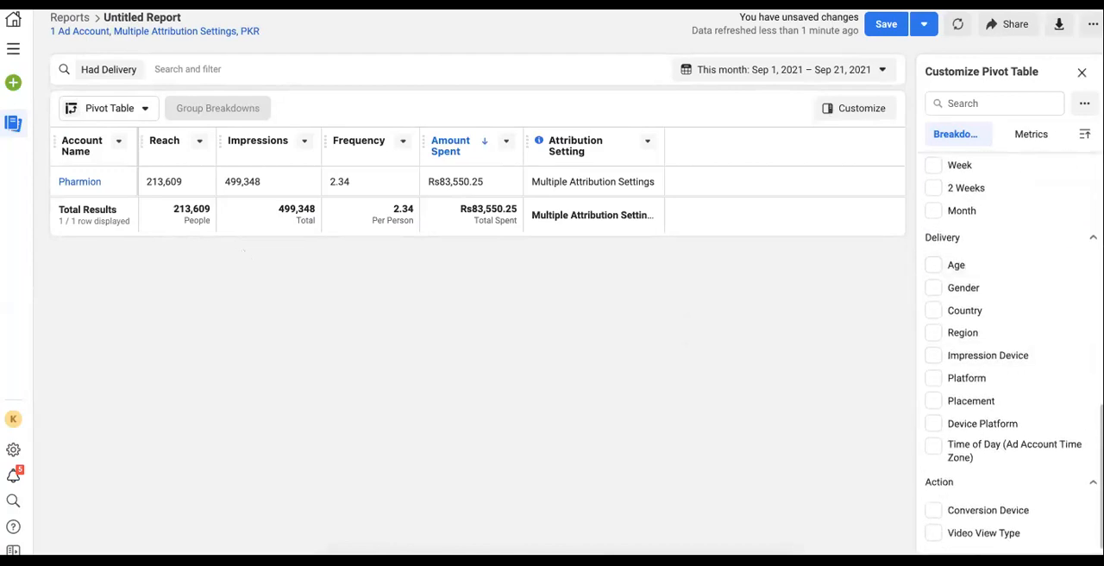
scroll(950, 313, "up", 6)
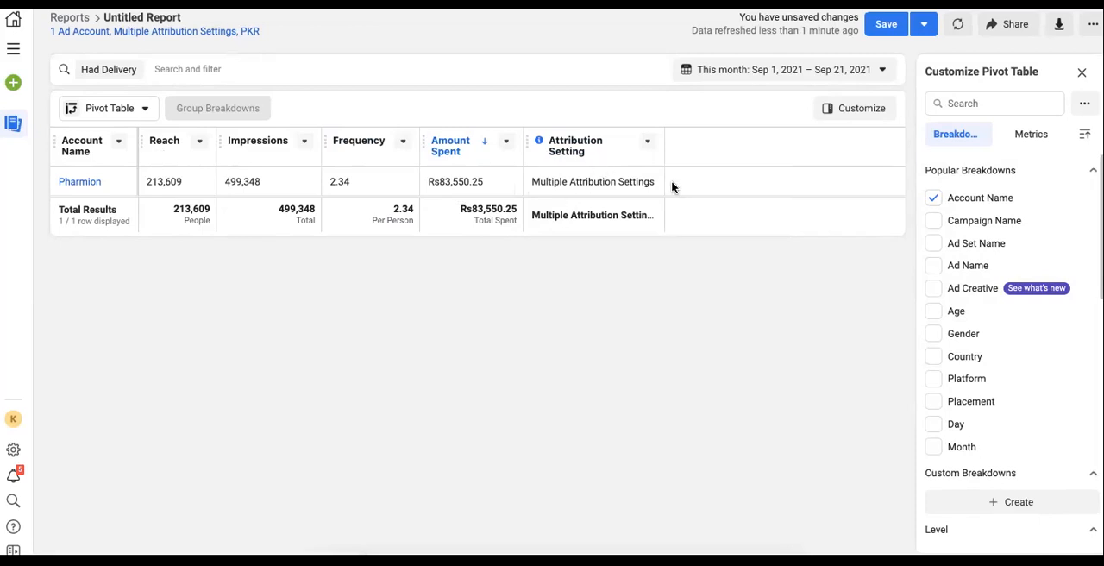
left_click(754, 77)
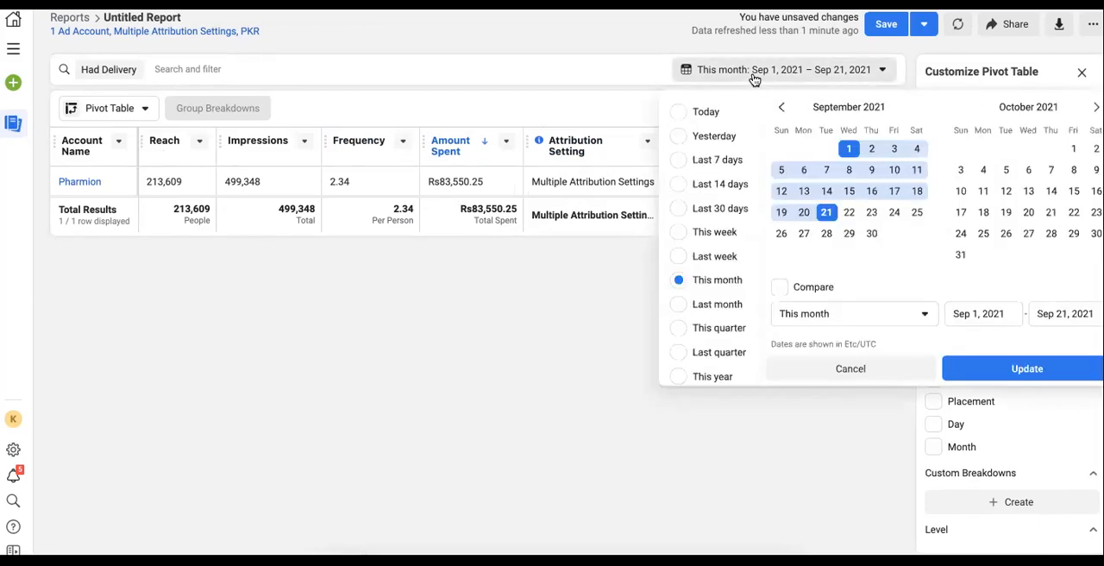
left_click(546, 335)
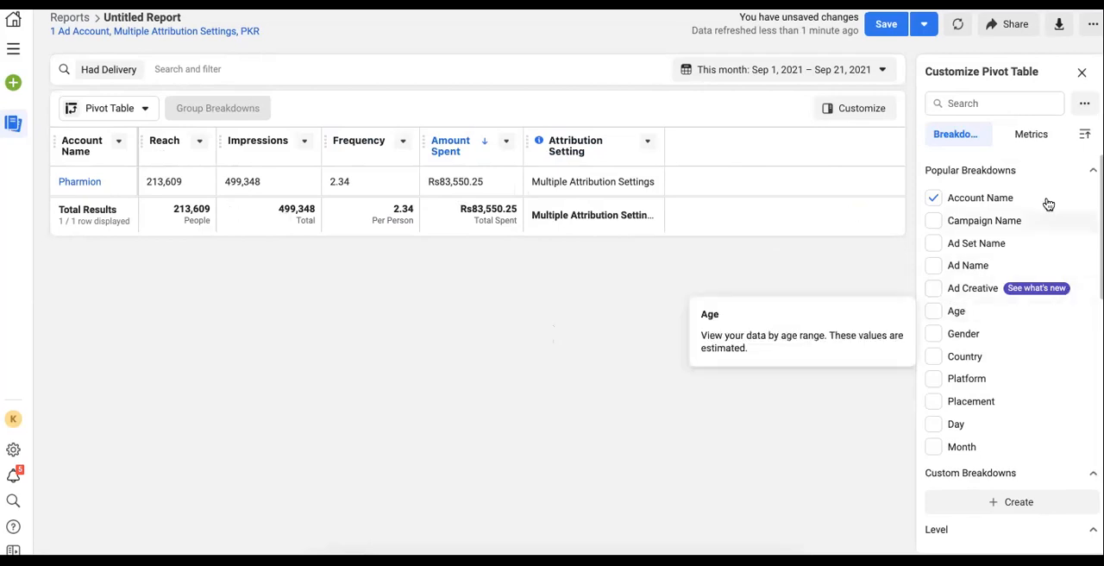
Remove the Account Name breakdown and briefly preview the Campaign Name breakdown
left_click(934, 199)
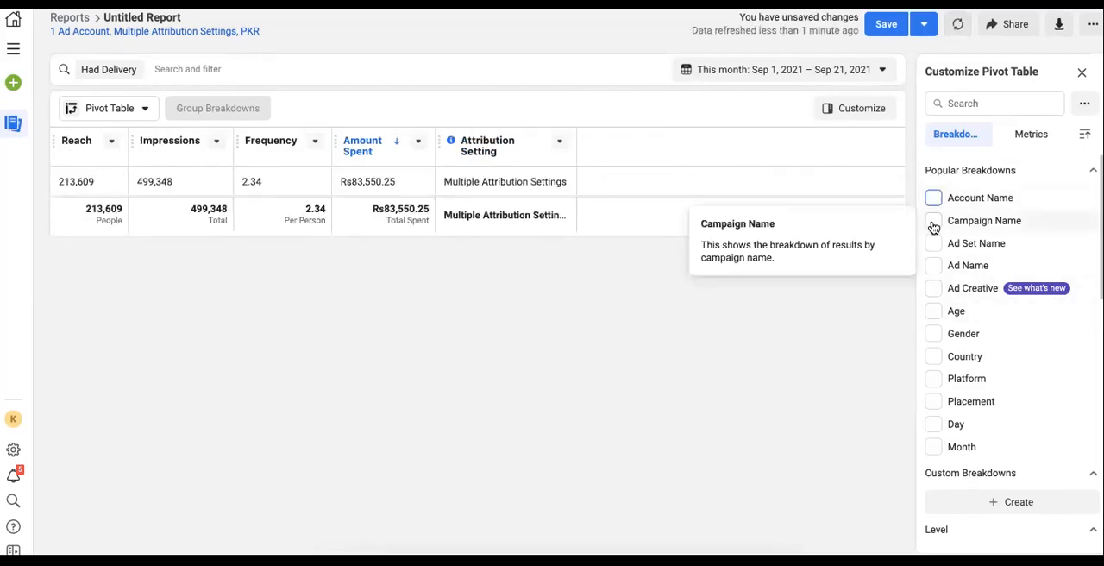
left_click(934, 222)
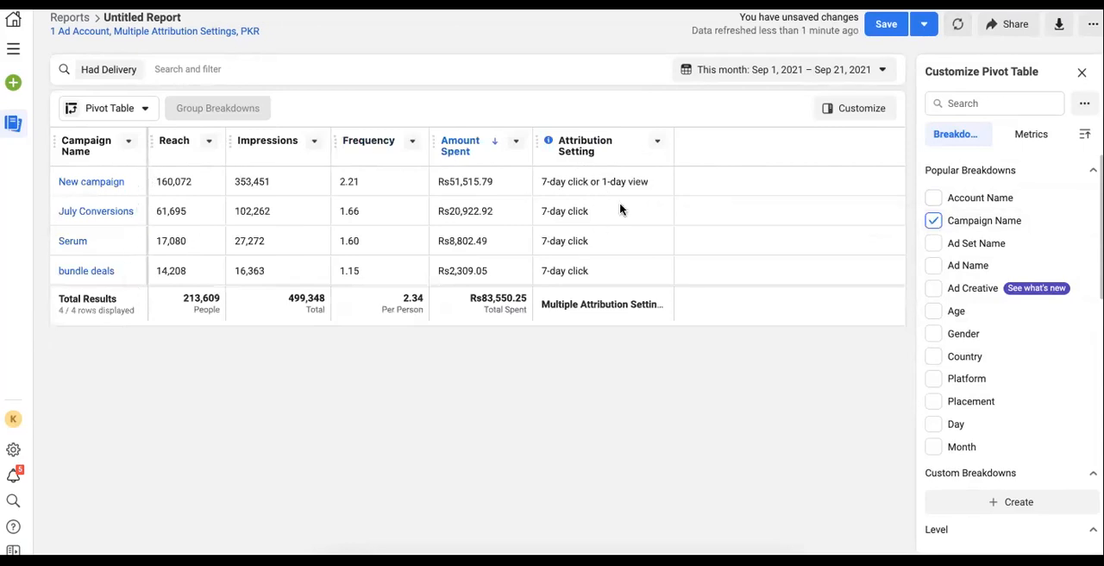
left_click(934, 223)
Preview the Ad Set Name breakdown, then the Ad Name breakdown
left_click(936, 243)
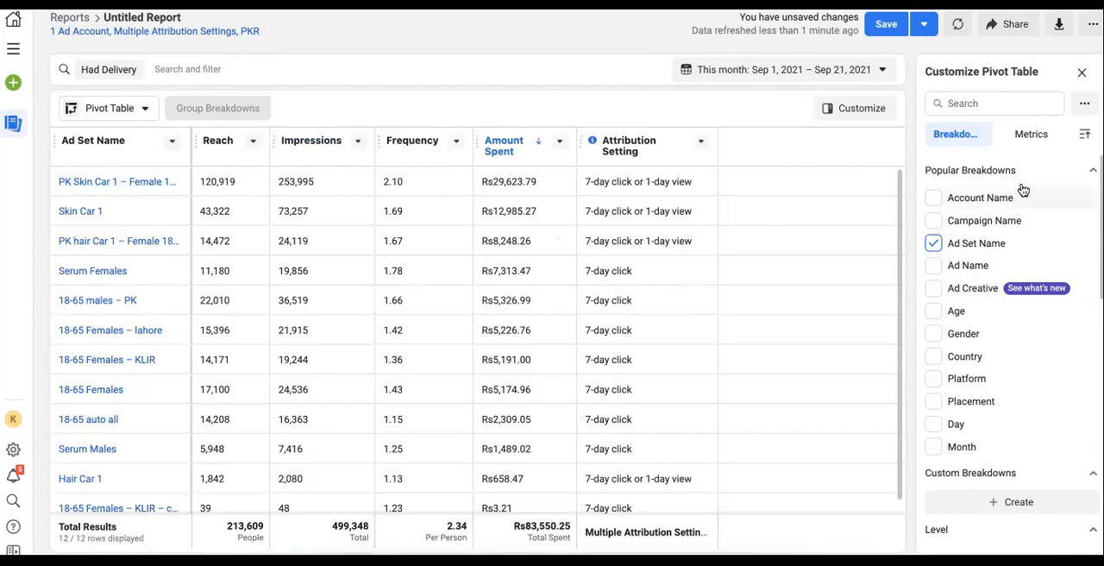
left_click(933, 244)
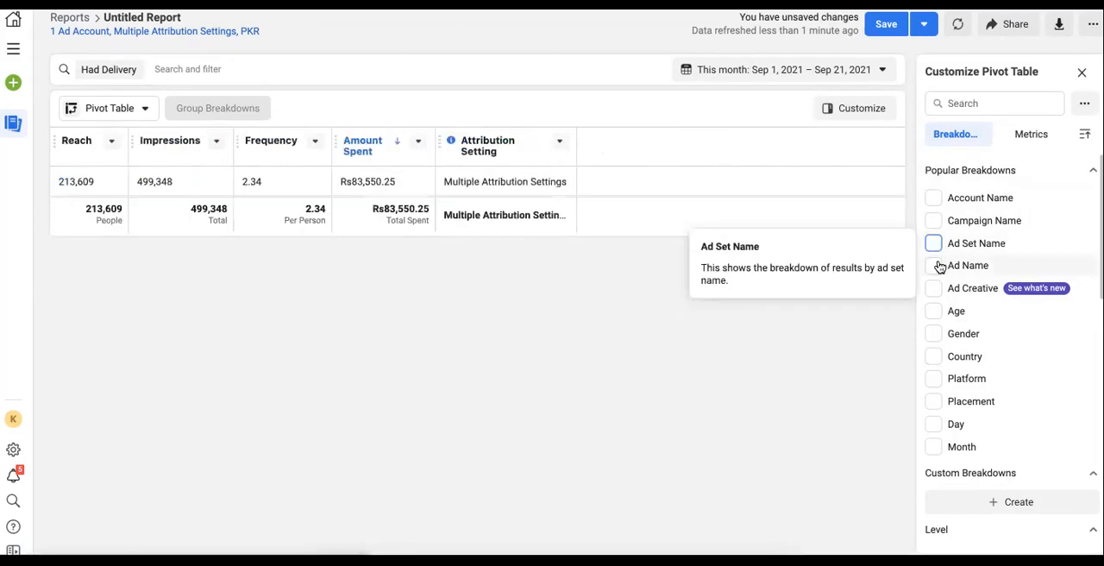
left_click(935, 266)
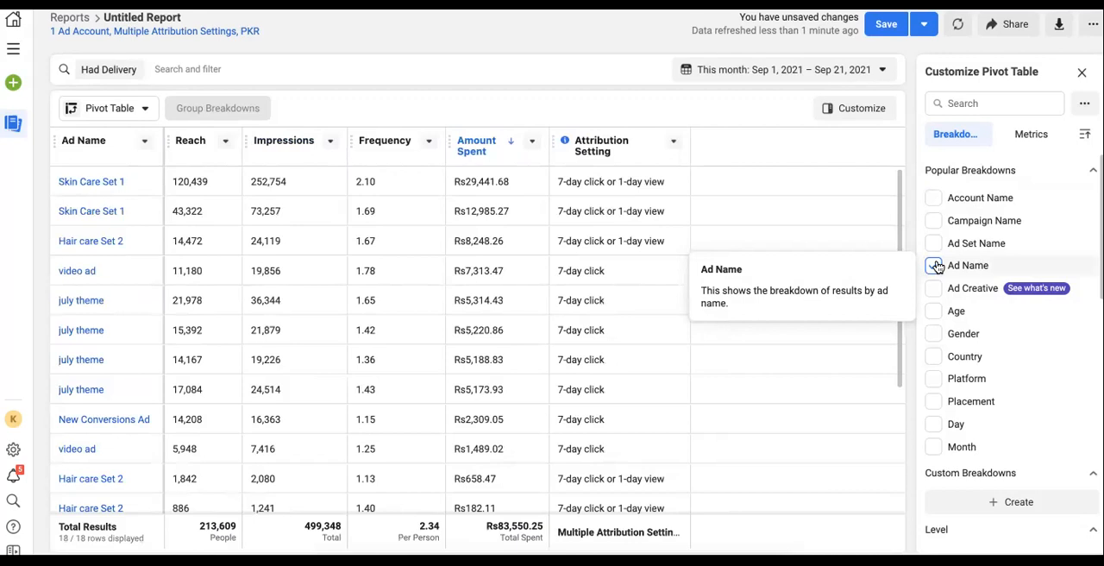
Switch the pivot table breakdown from Ad Name to Ad Creative
left_click(936, 266)
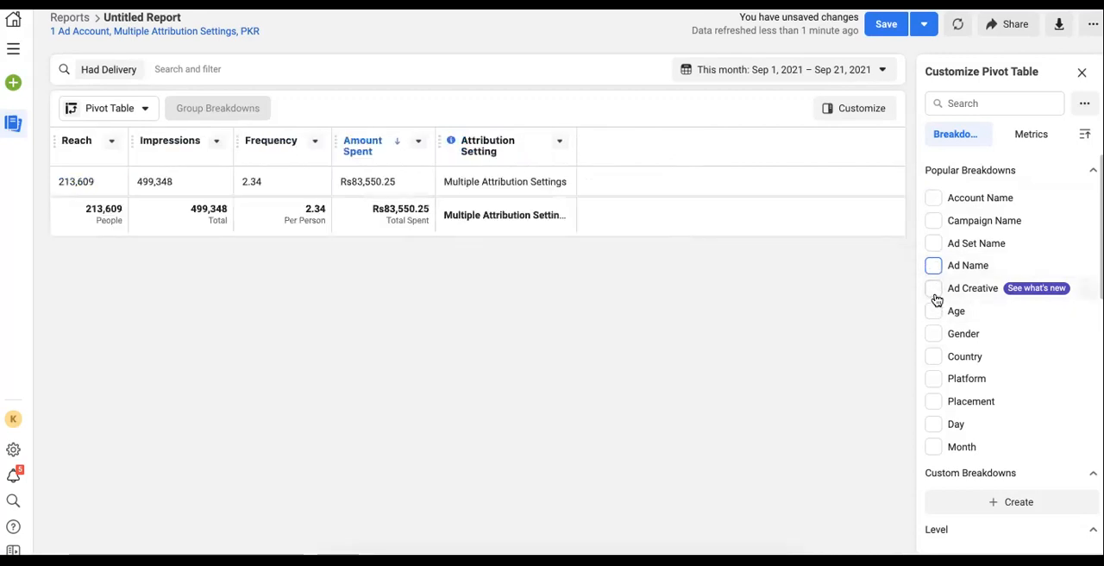
left_click(934, 290)
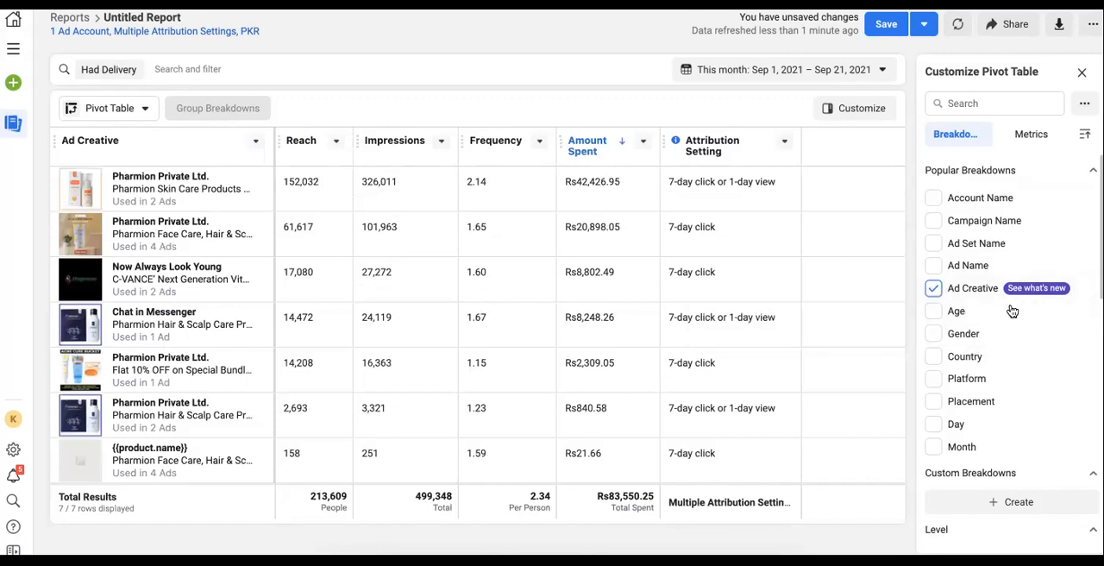
Replace the Ad Creative breakdown with the Age breakdown and highlight the reach and impressions figures
left_click(934, 290)
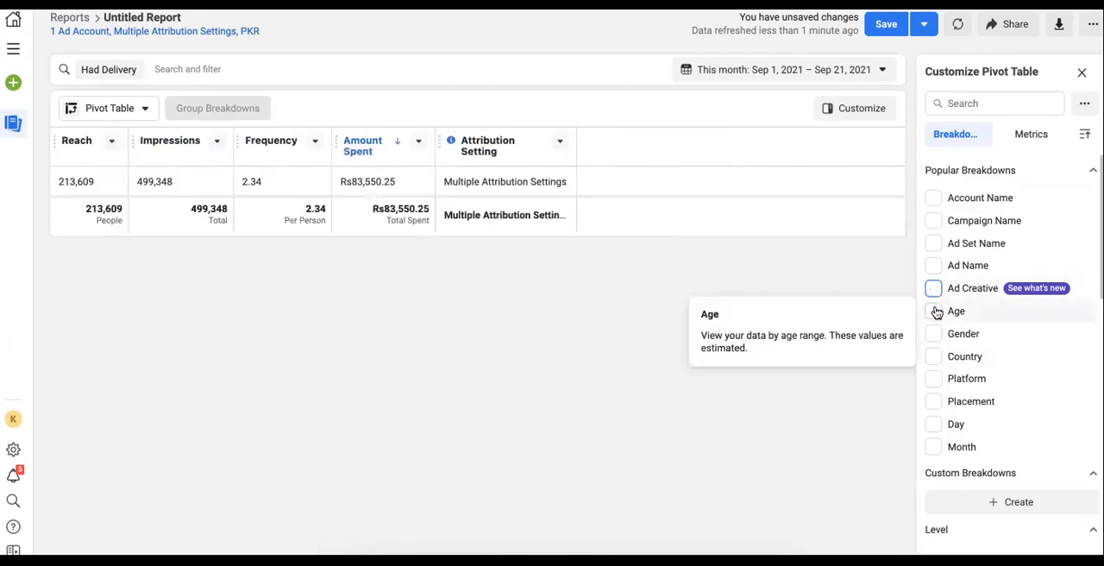
left_click(935, 311)
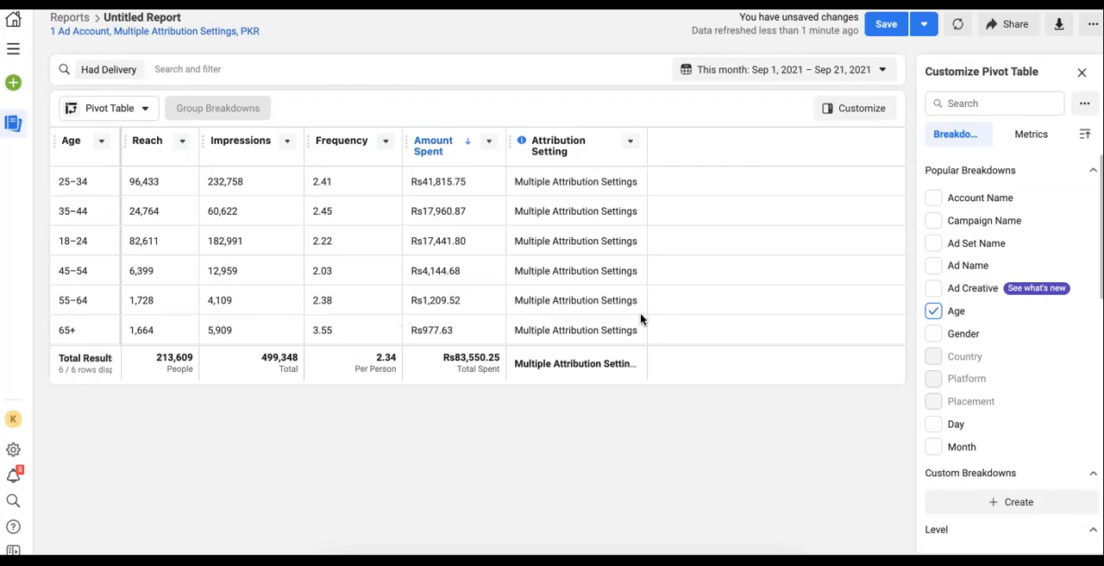
double_click(385, 357)
left_click(392, 403)
double_click(275, 357)
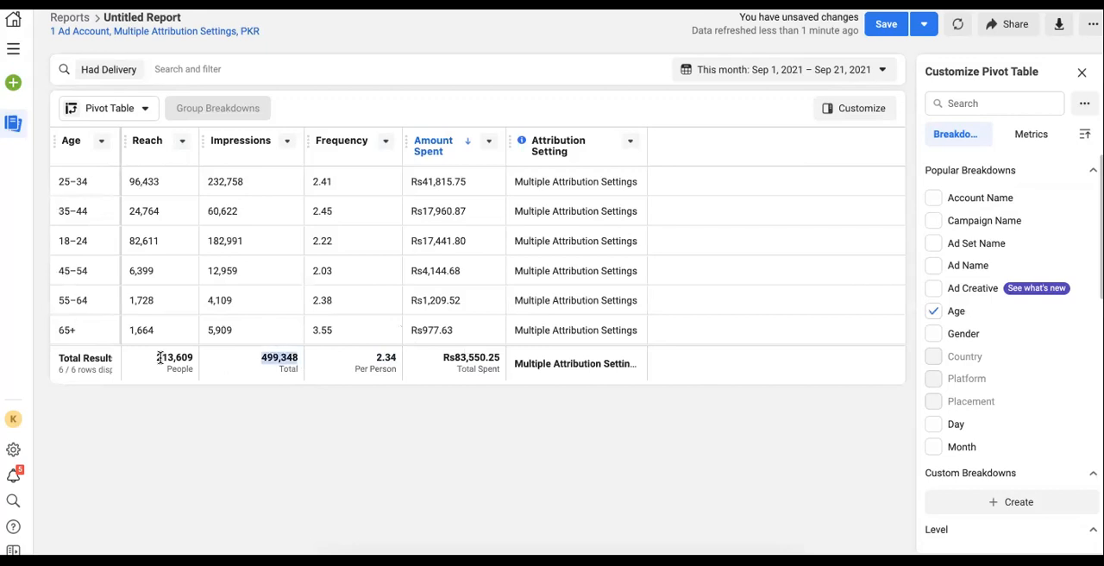
Remove the Age breakdown and briefly preview the Country breakdown
left_click(930, 314)
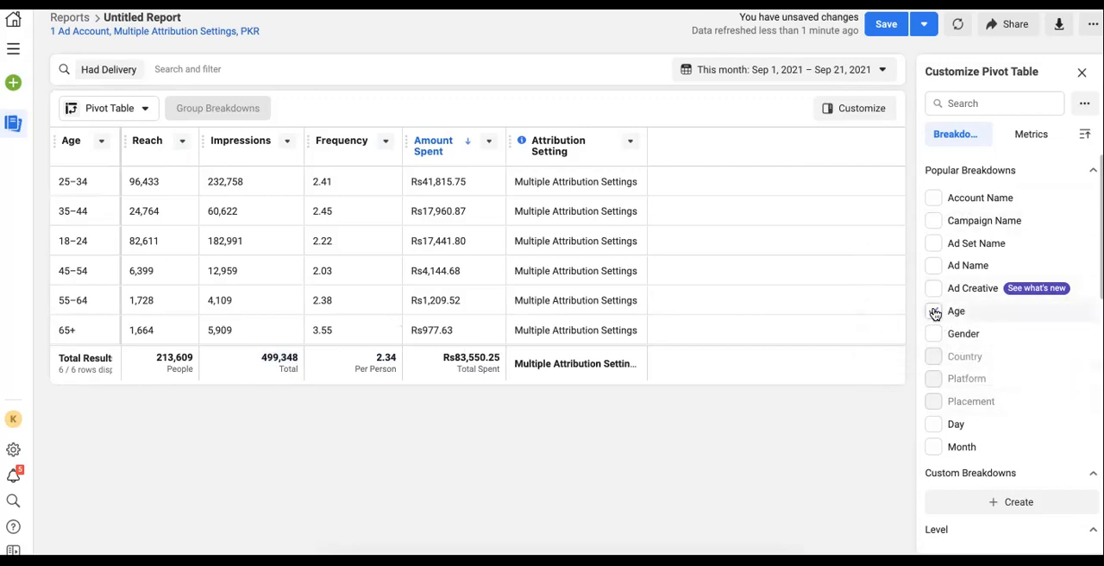
left_click(934, 312)
left_click(934, 356)
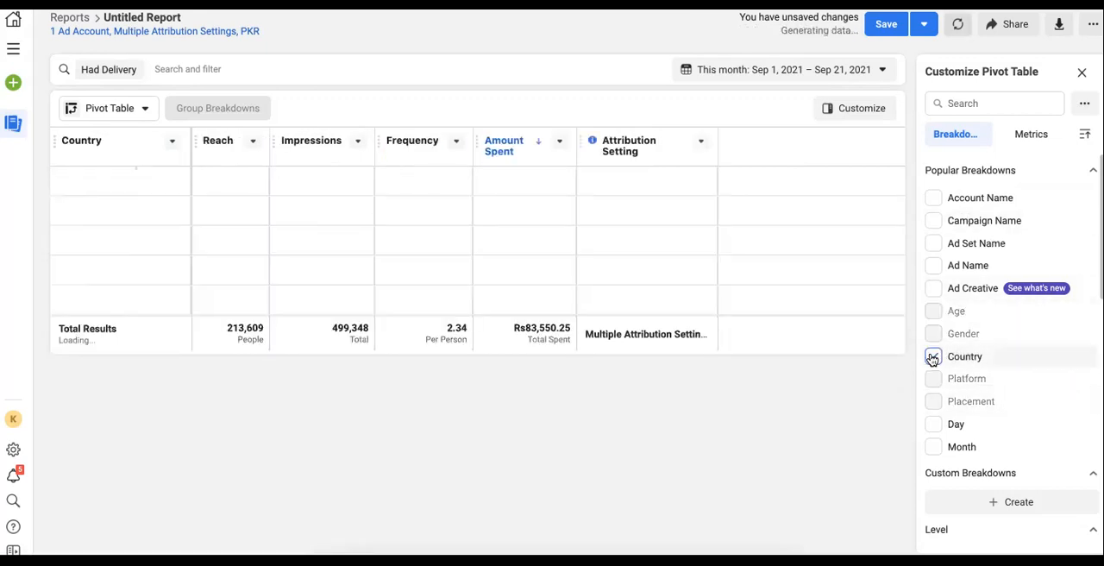
left_click(933, 356)
Break the table down by Gender, then add Age to group each gender's results by age range
left_click(933, 334)
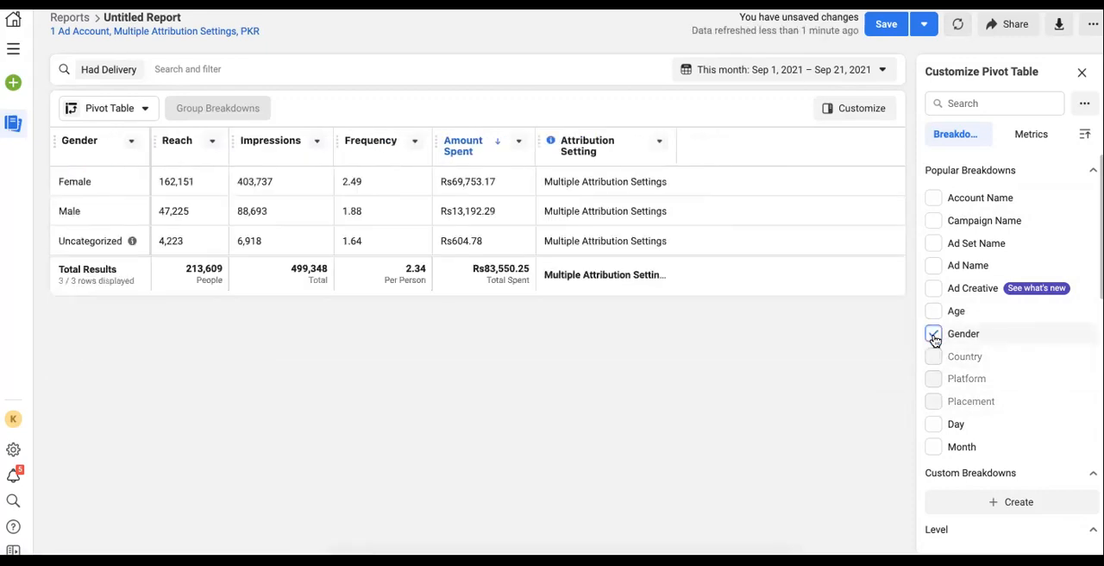
double_click(77, 178)
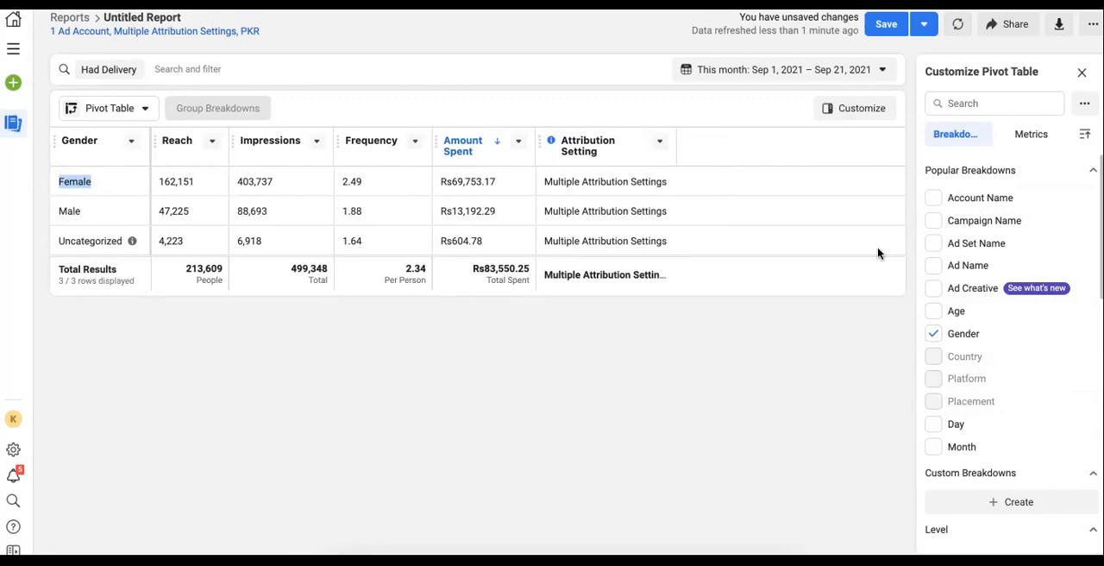
left_click(934, 311)
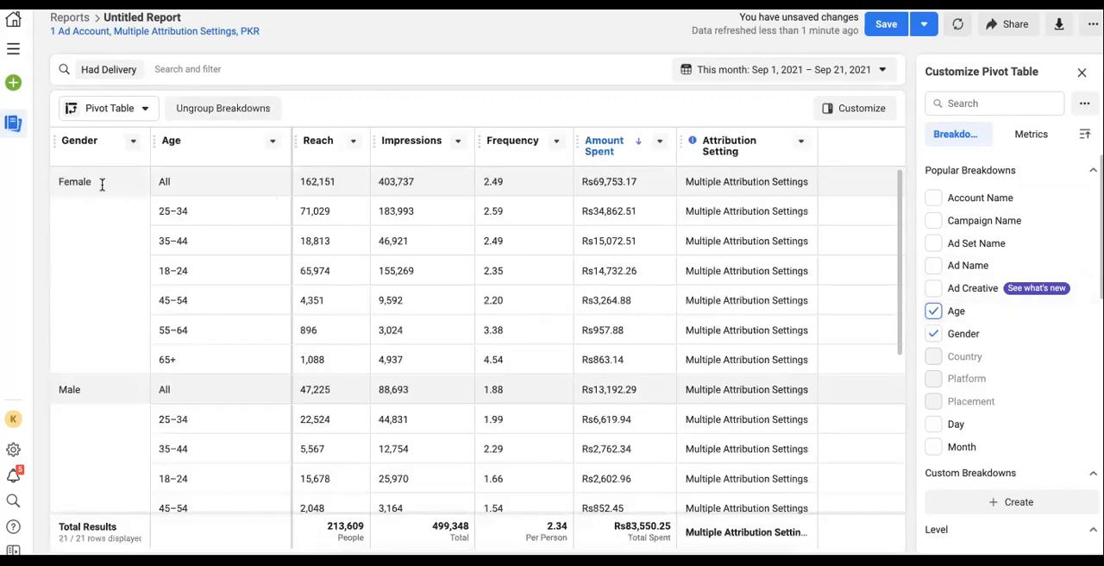
double_click(302, 181)
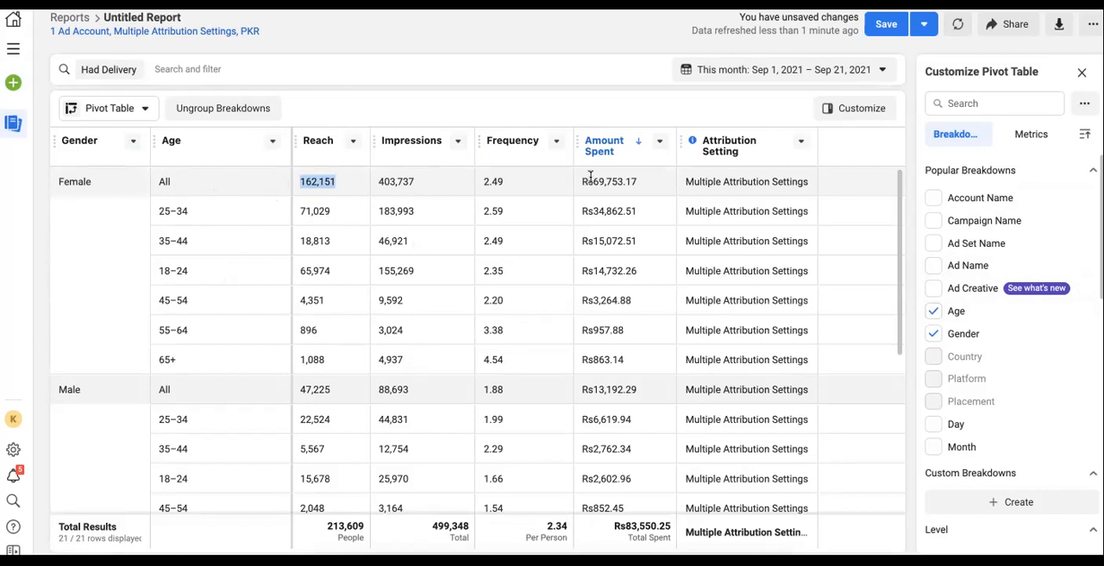
Clear both the Age and Gender breakdowns from the pivot table
scroll(481, 388, "down", 3)
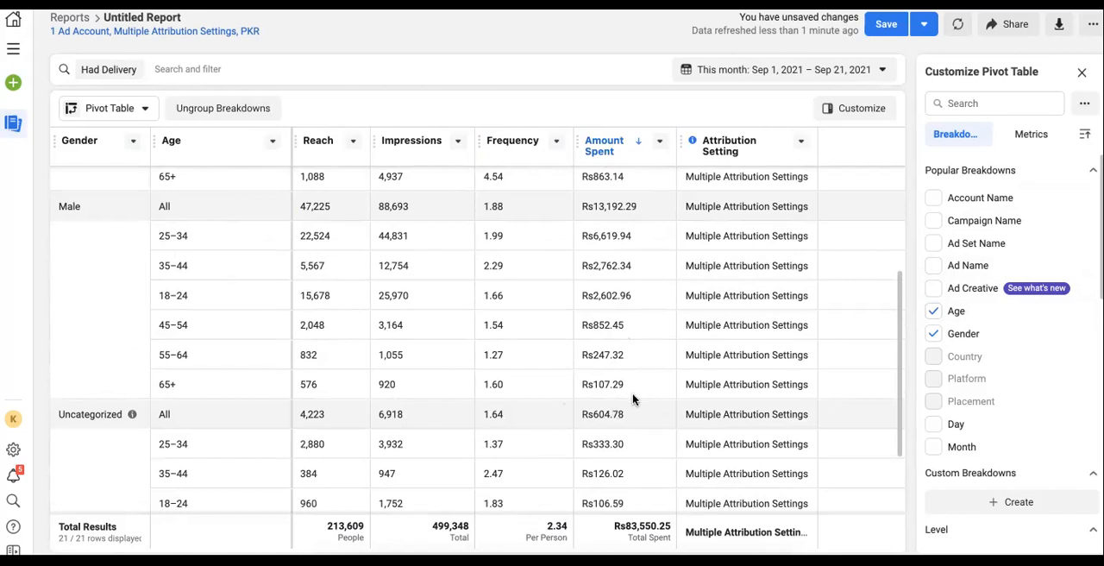
left_click(937, 319)
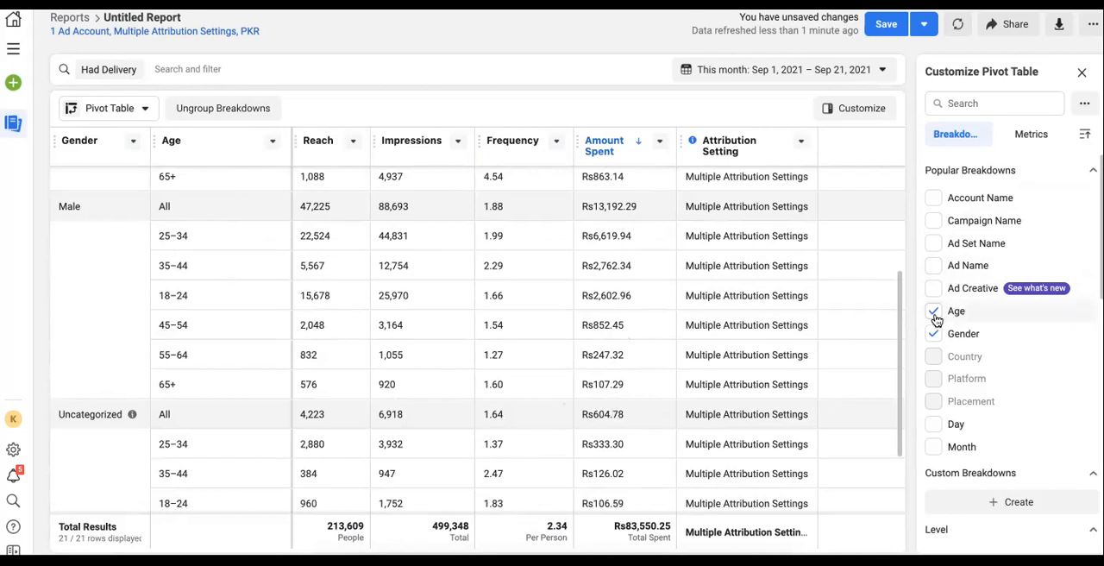
left_click(935, 333)
scroll(1001, 358, "down", 1)
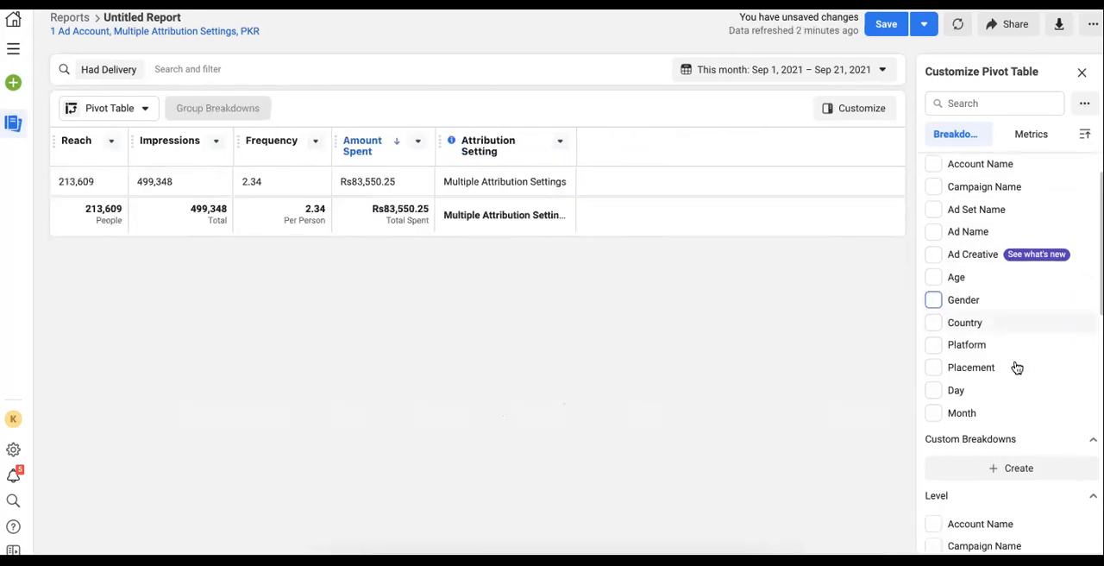
Preview the Country breakdown, then the Platform breakdown, removing each afterwards
left_click(939, 328)
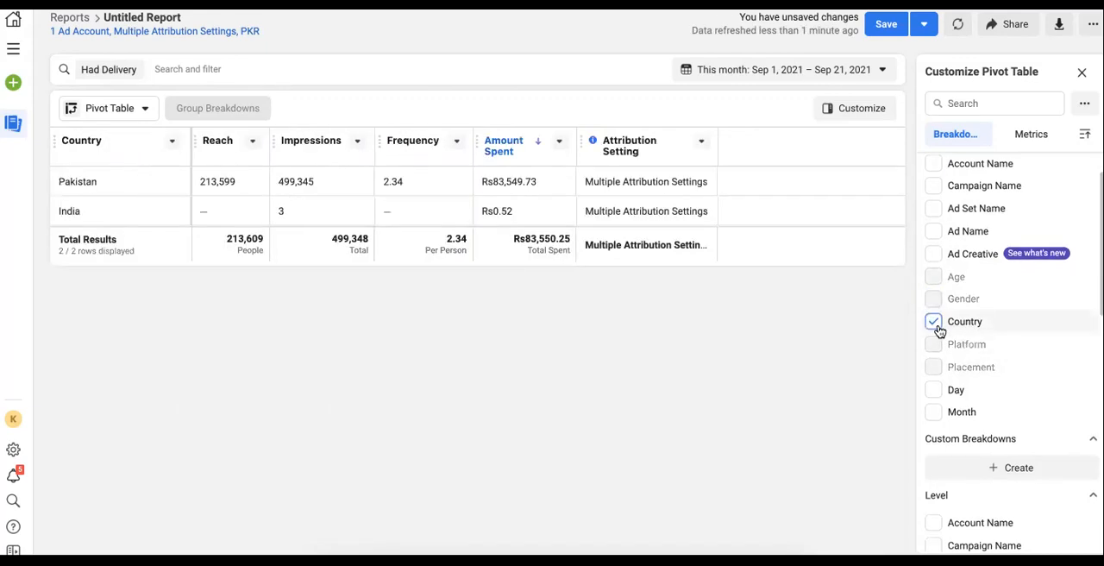
left_click(938, 329)
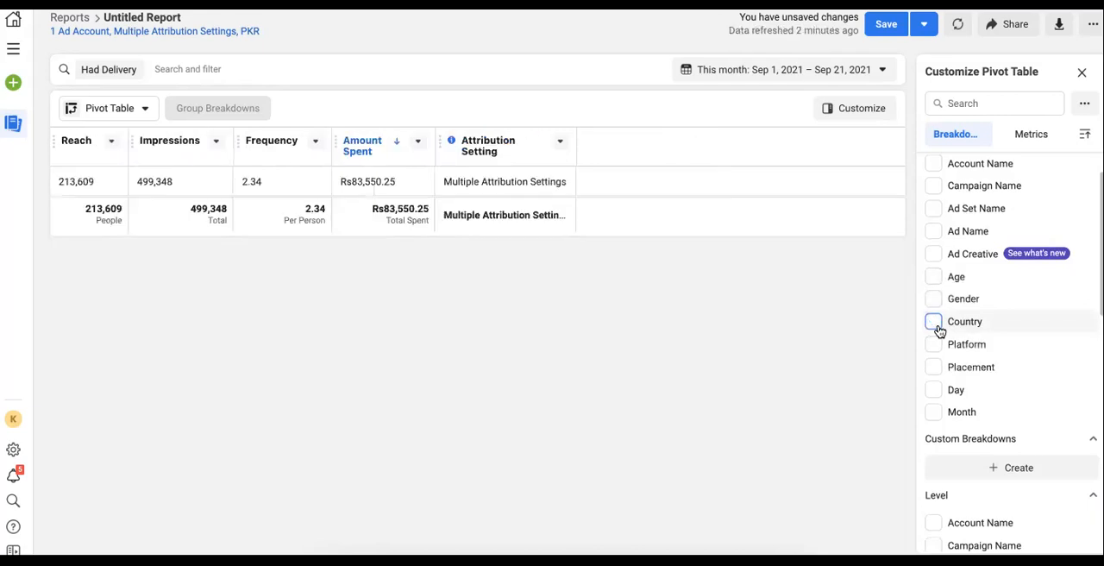
left_click(938, 349)
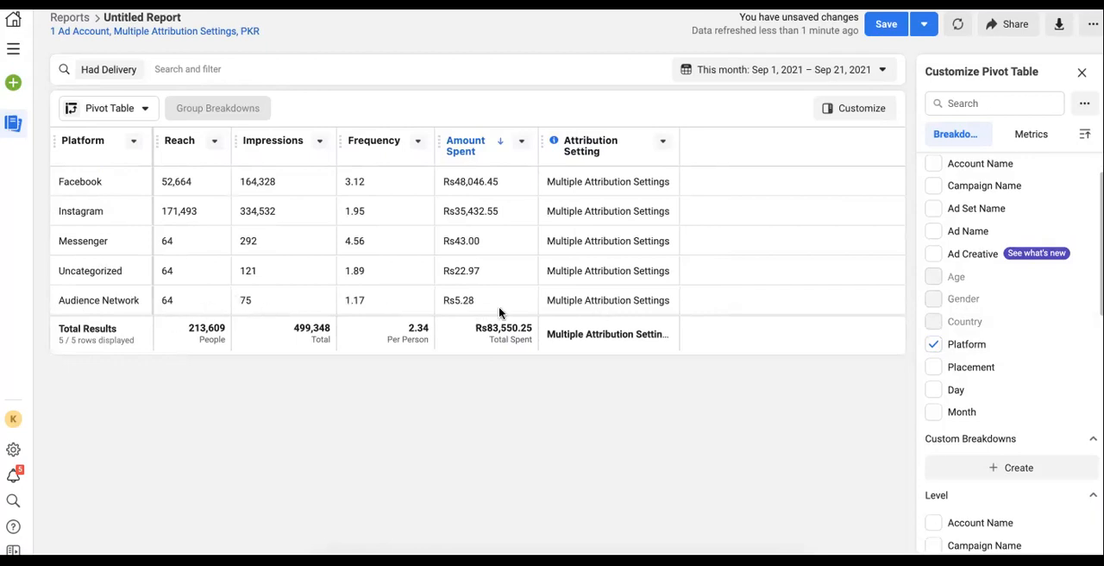
left_click(934, 345)
Break the table down by Placement and highlight the Instagram Stories reach and the Marketplace row
left_click(934, 368)
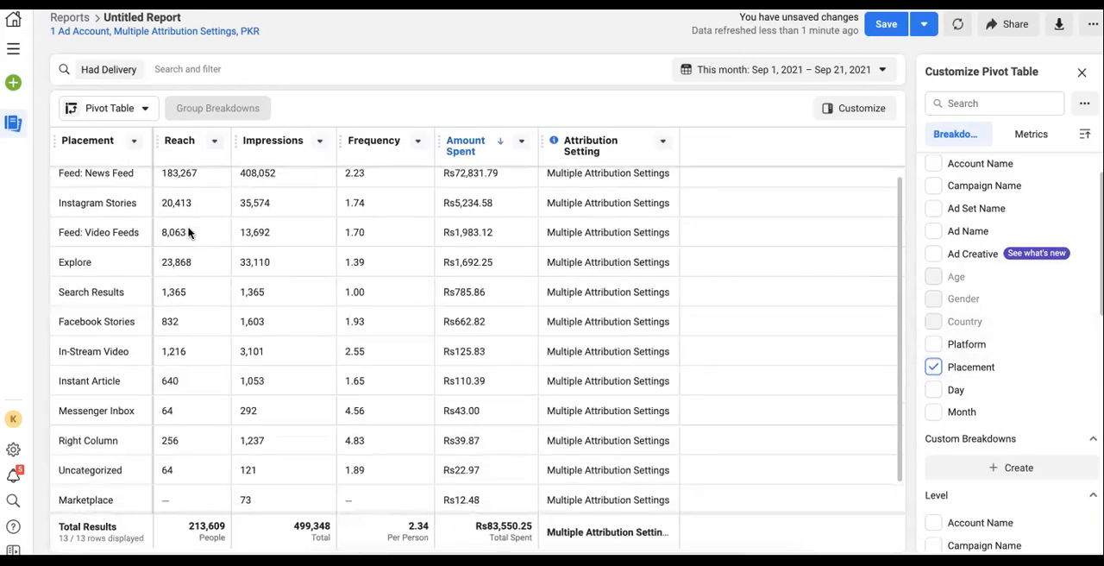
scroll(97, 171, "down", 1)
scroll(82, 194, "up", 1)
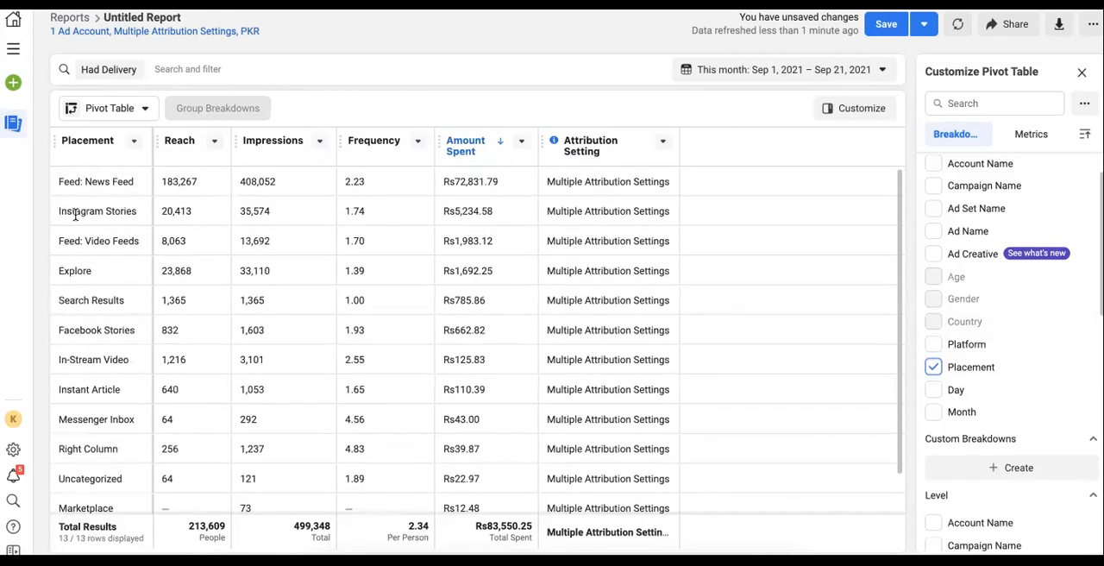
double_click(172, 210)
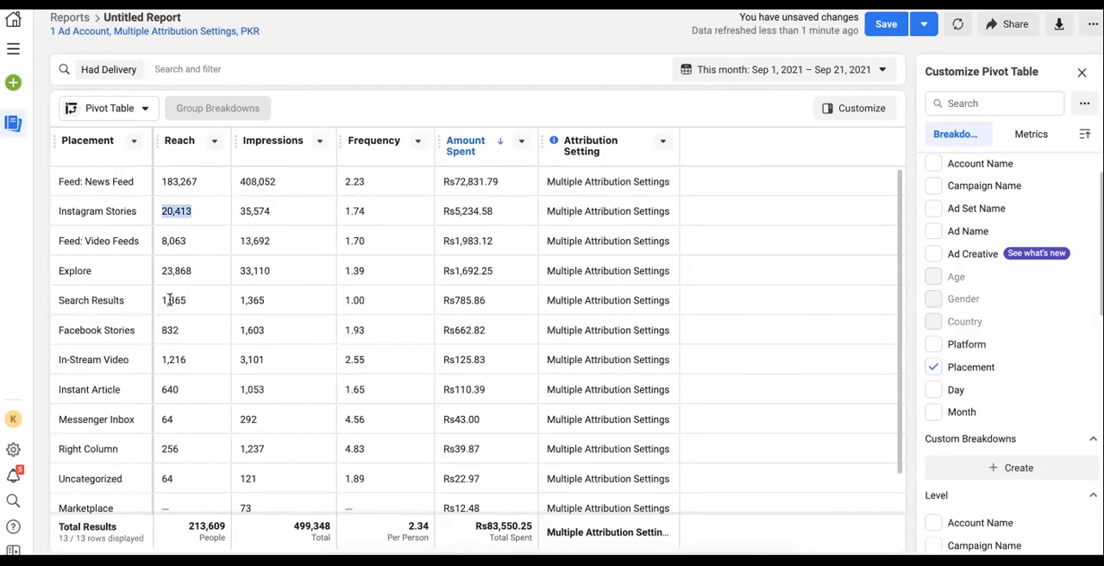
scroll(285, 306, "down", 1)
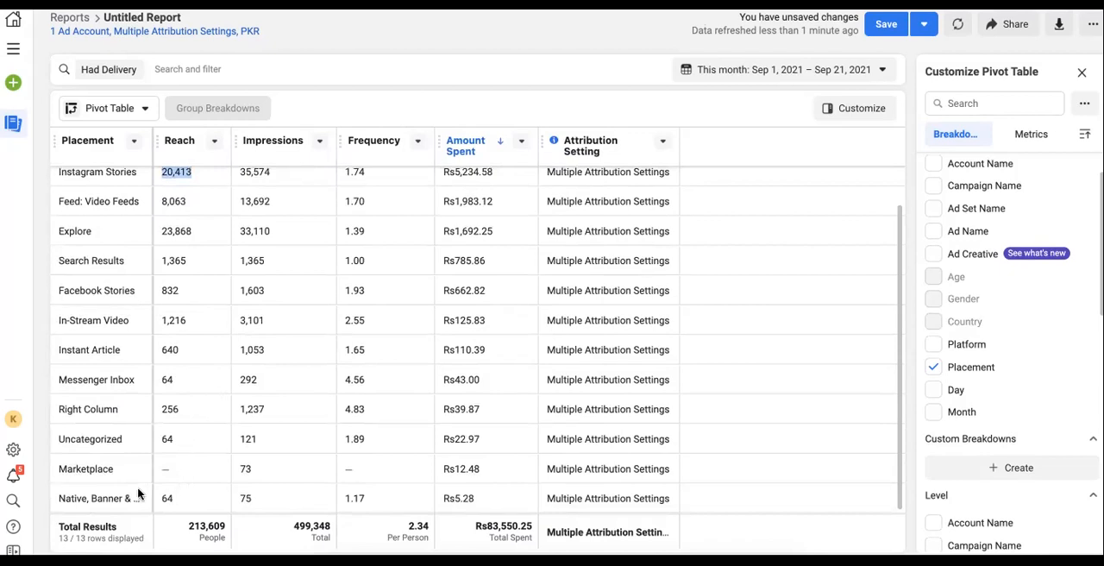
left_click_drag(486, 469, 177, 467)
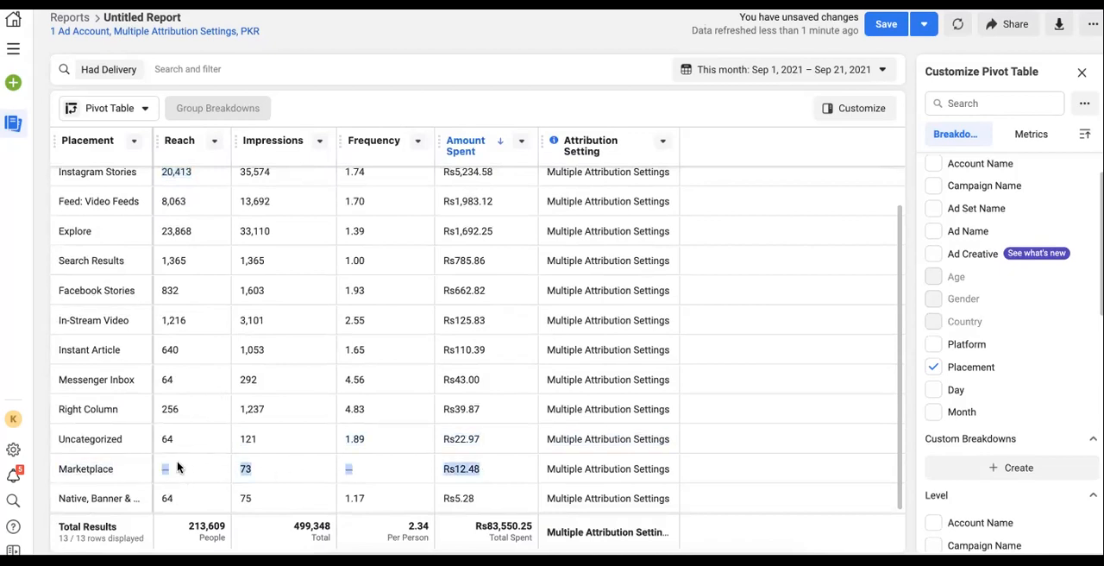
left_click_drag(118, 488, 57, 470)
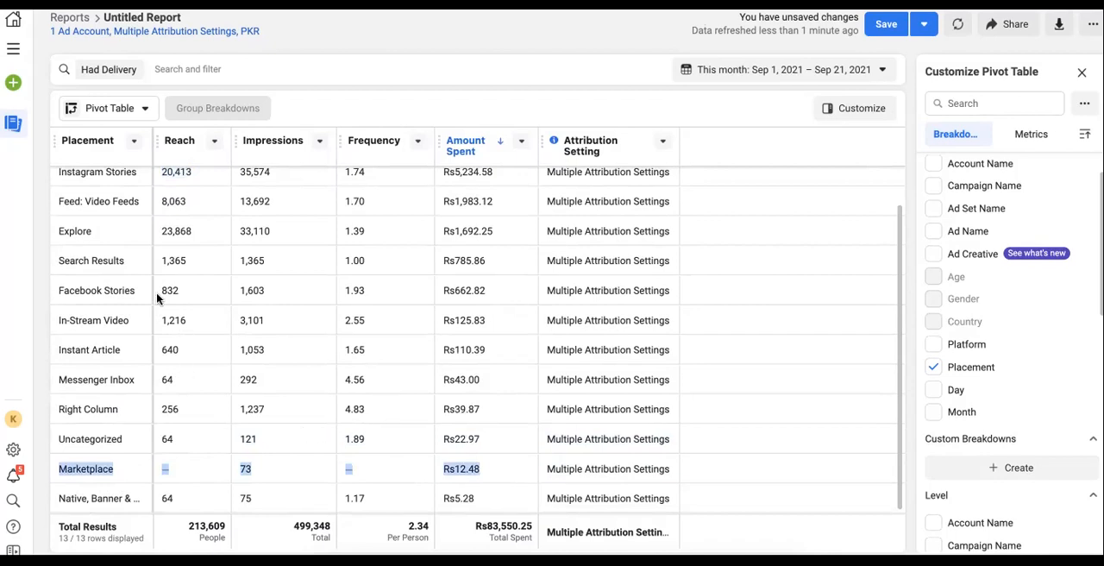
scroll(95, 345, "up", 1)
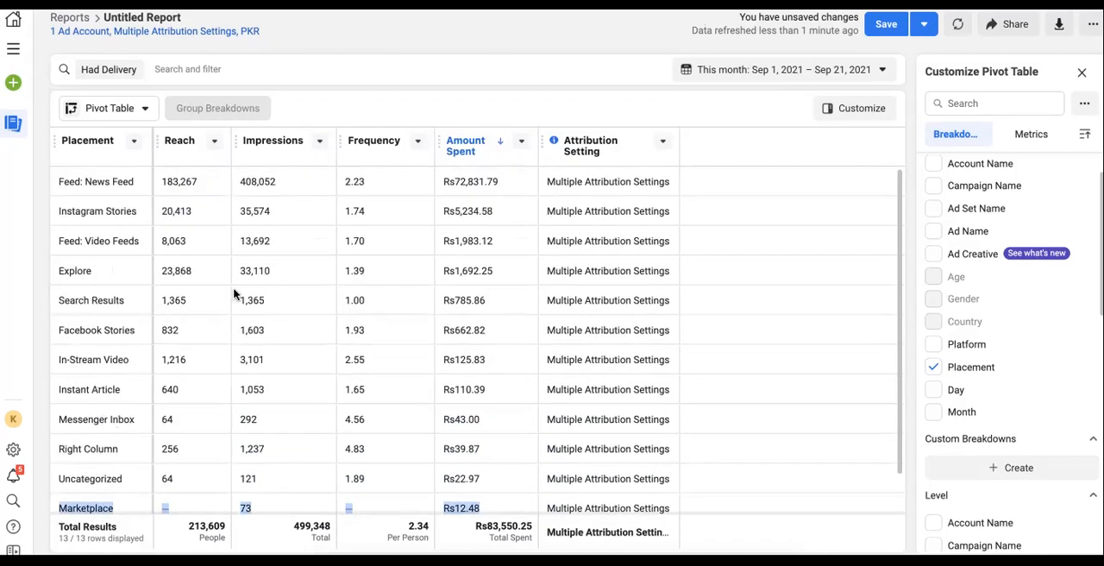
Replace the Placement breakdown with Day, then nest Gender and Age breakdowns beneath it
left_click(934, 367)
left_click(936, 390)
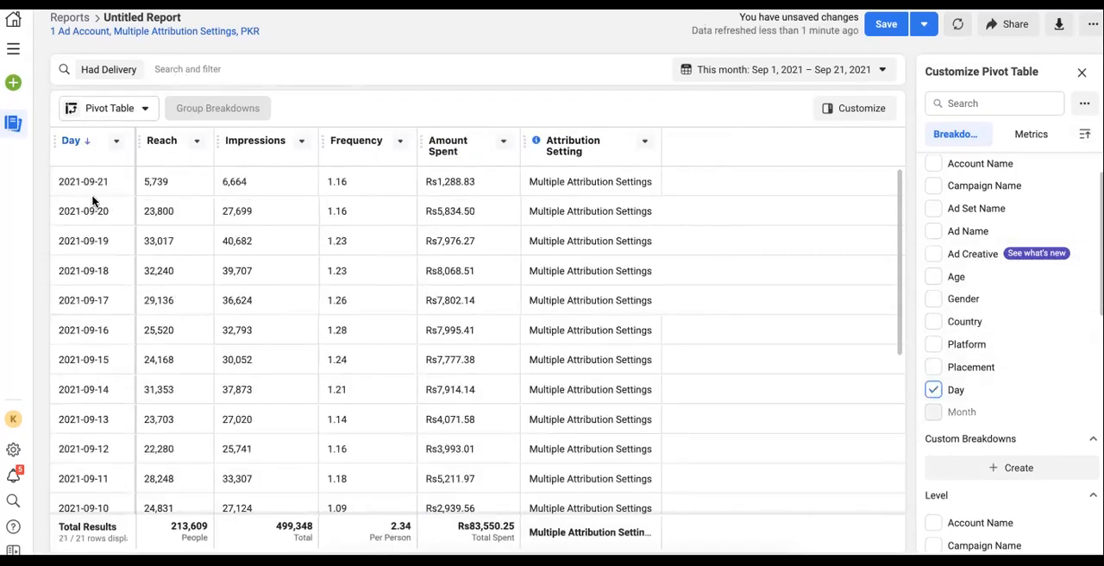
scroll(949, 397, "up", 2)
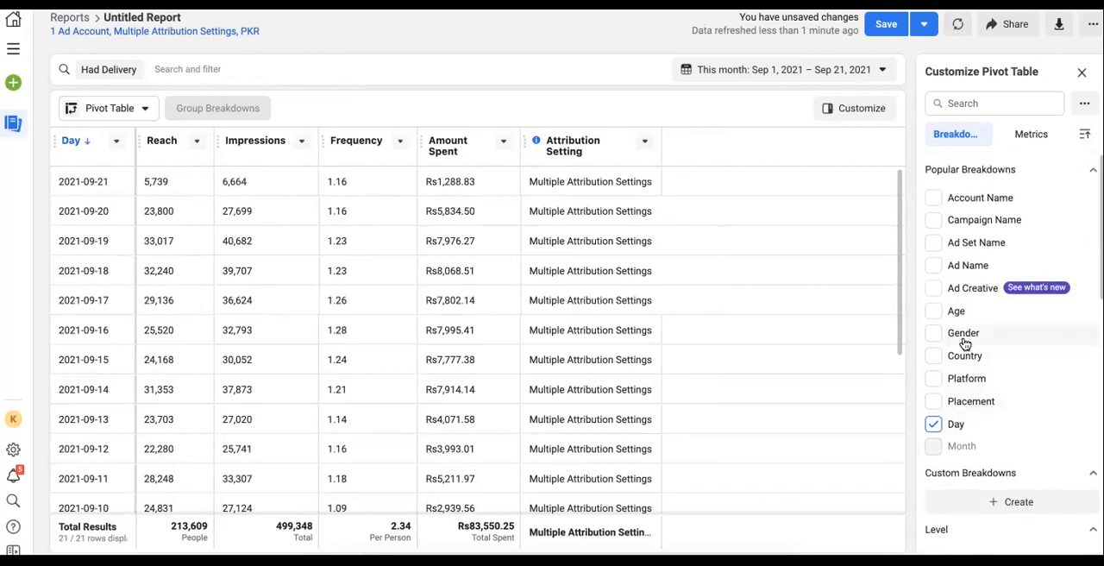
left_click(932, 345)
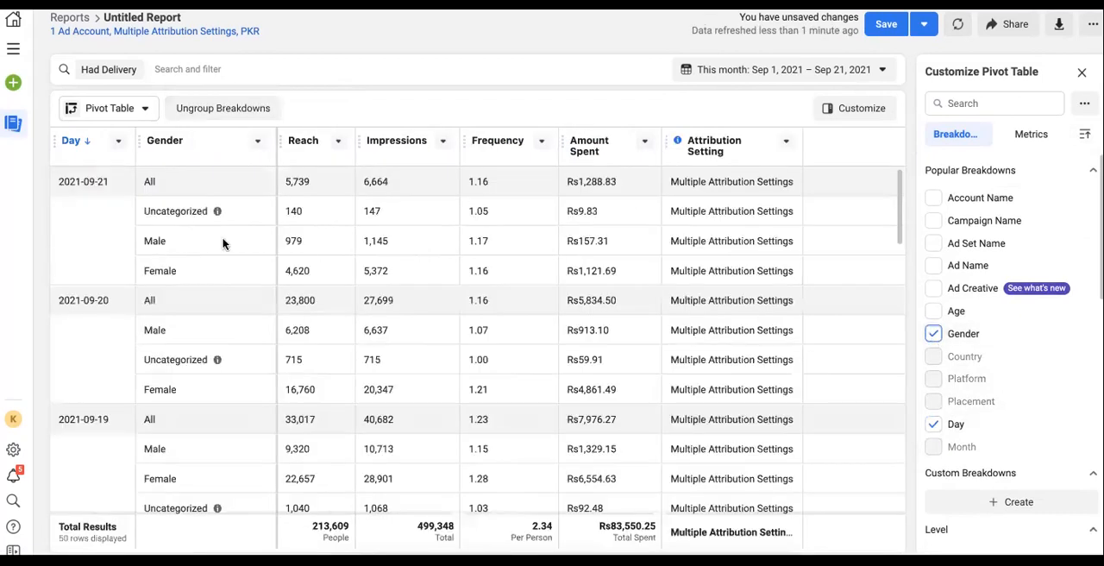
left_click(933, 311)
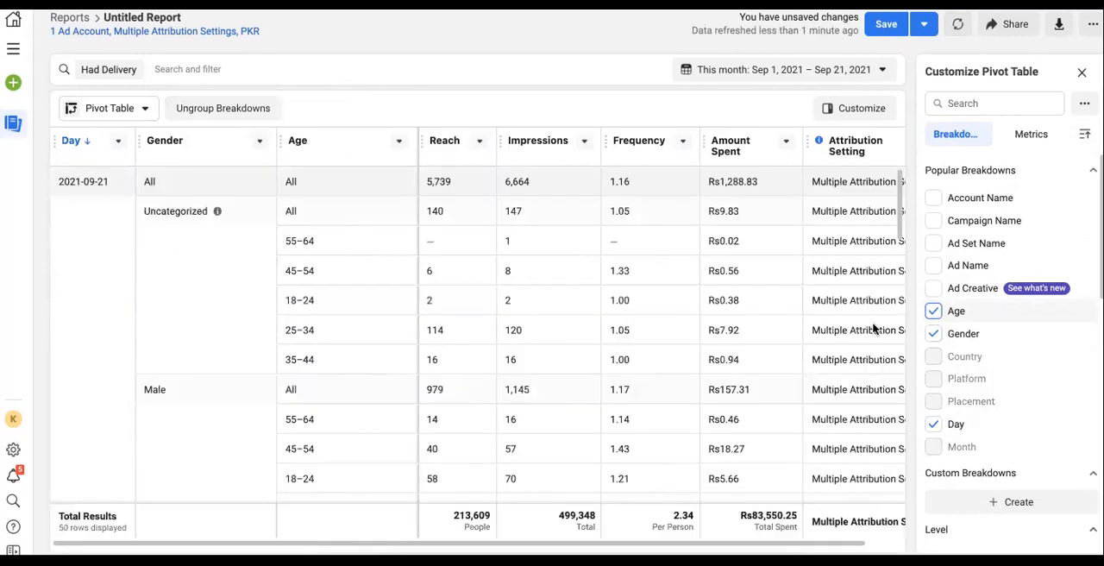
Scroll through the Day, Gender and Age grouped rows, examining each gender's age-range results
scroll(235, 307, "down", 3)
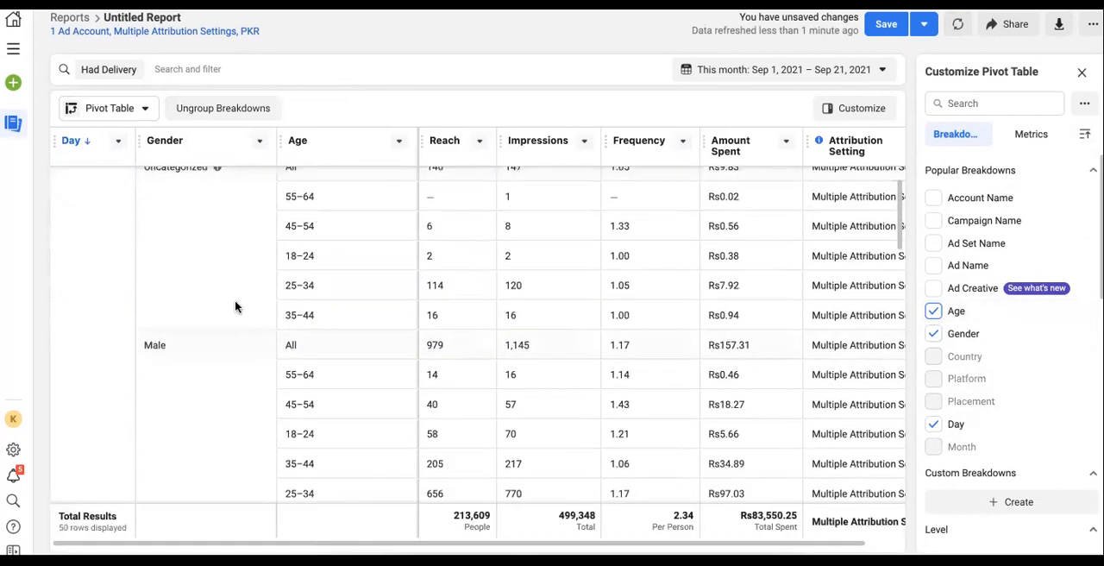
scroll(235, 307, "down", 3)
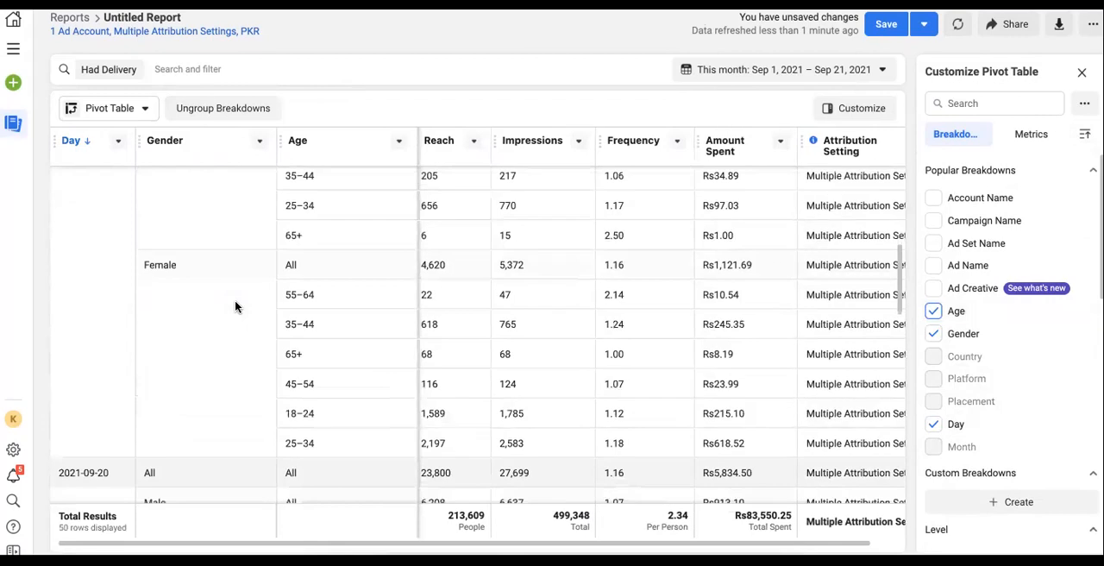
scroll(234, 306, "down", 1)
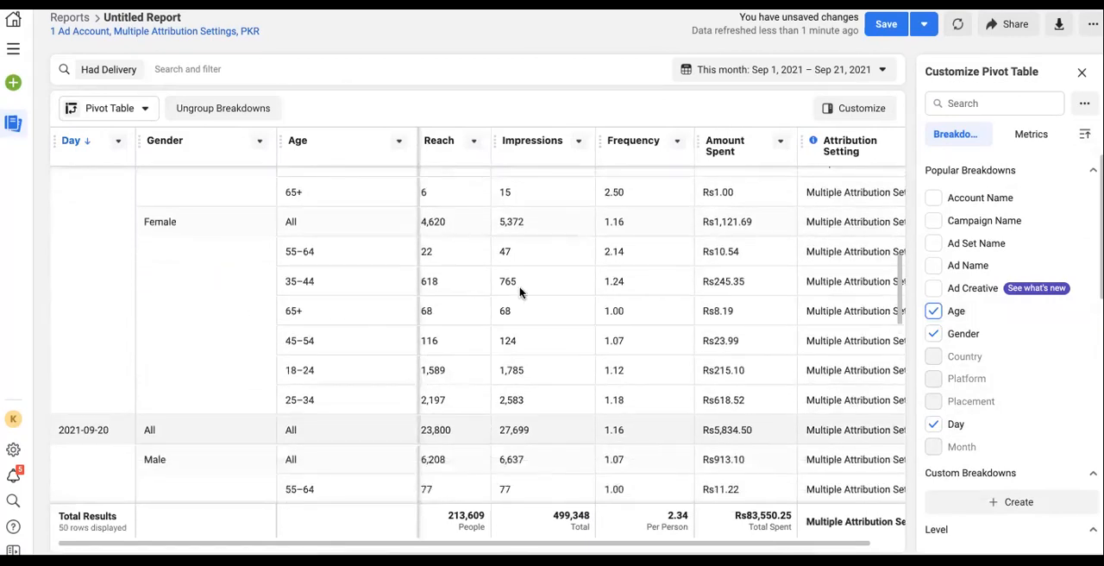
scroll(189, 283, "up", 8)
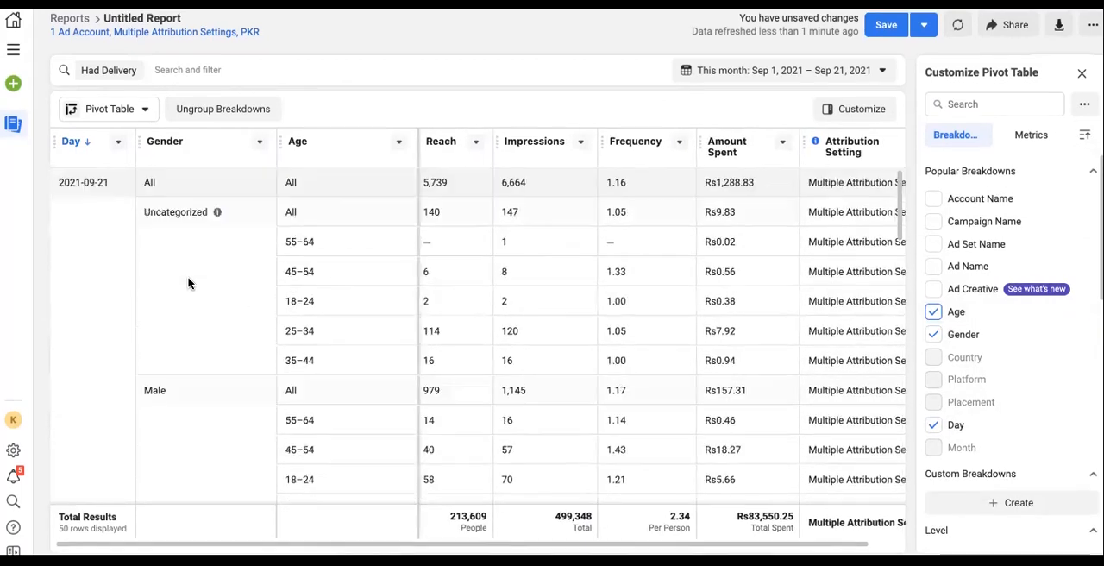
scroll(191, 259, "down", 1)
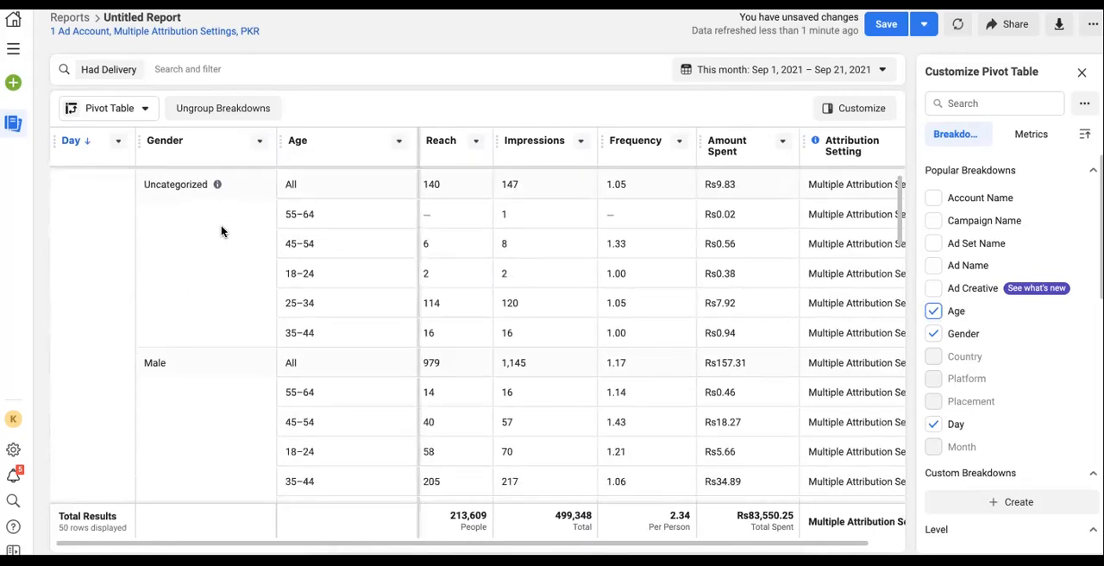
scroll(259, 288, "down", 2)
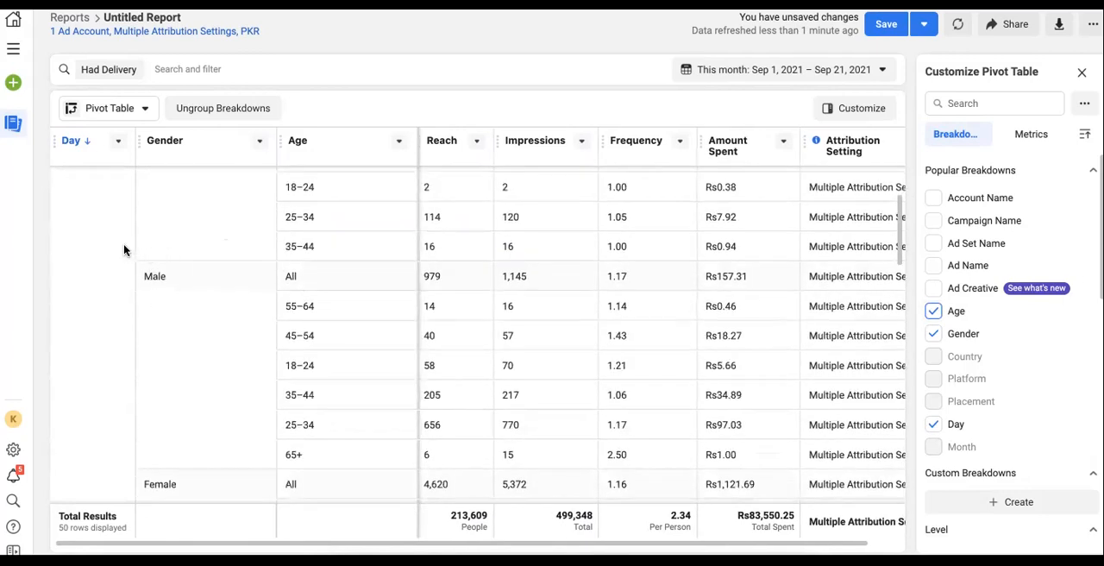
scroll(123, 249, "up", 3)
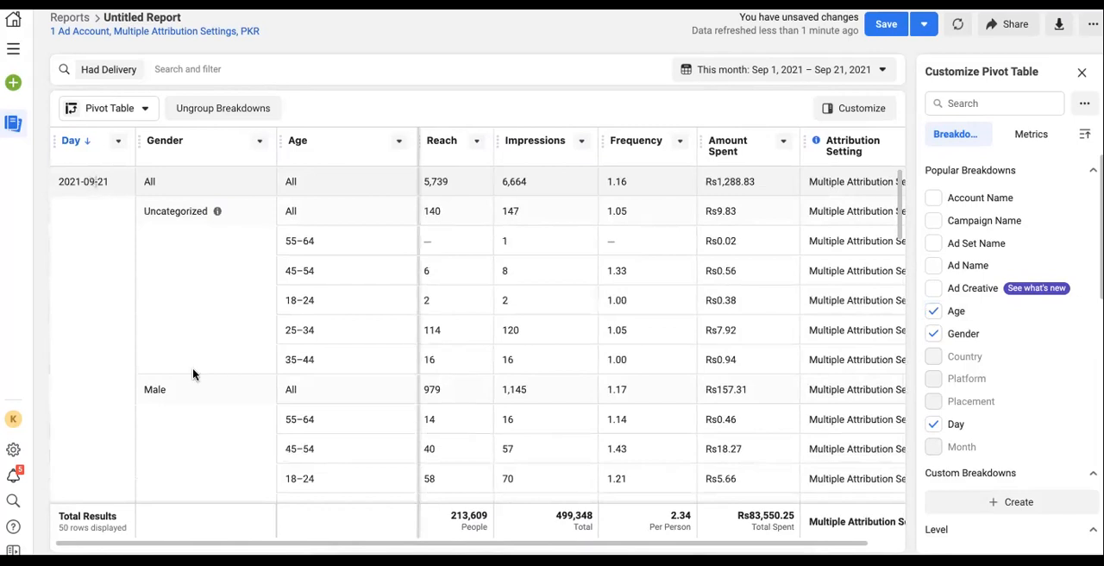
scroll(311, 290, "down", 3)
left_click_drag(286, 295, 353, 422)
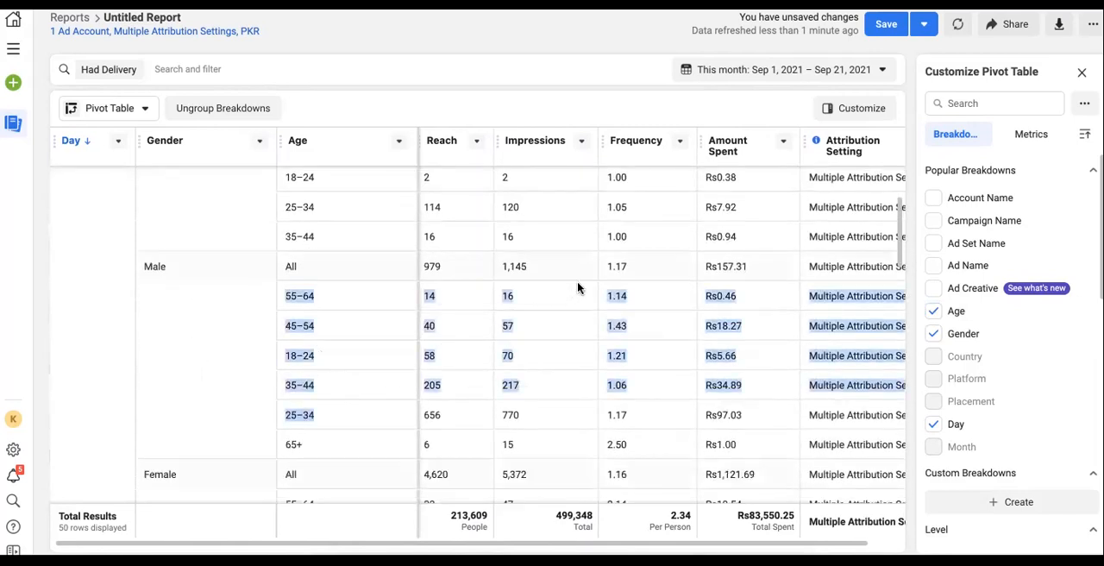
scroll(366, 474, "down", 9)
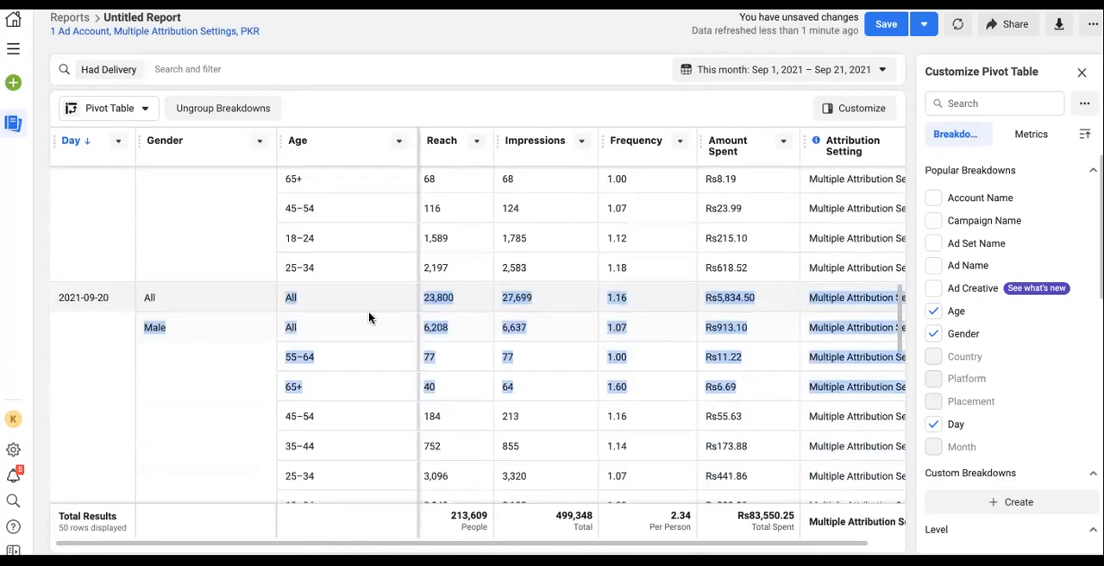
Finish scrolling the grouped rows, then clear the Day, Age and Gender breakdowns from the table
scroll(485, 294, "down", 15)
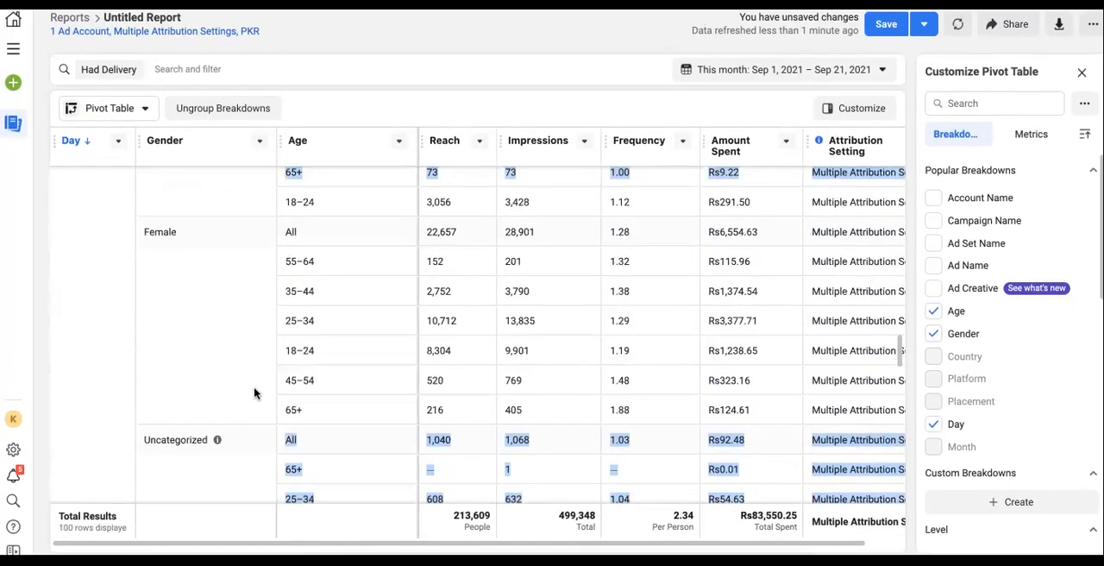
scroll(254, 394, "down", 5)
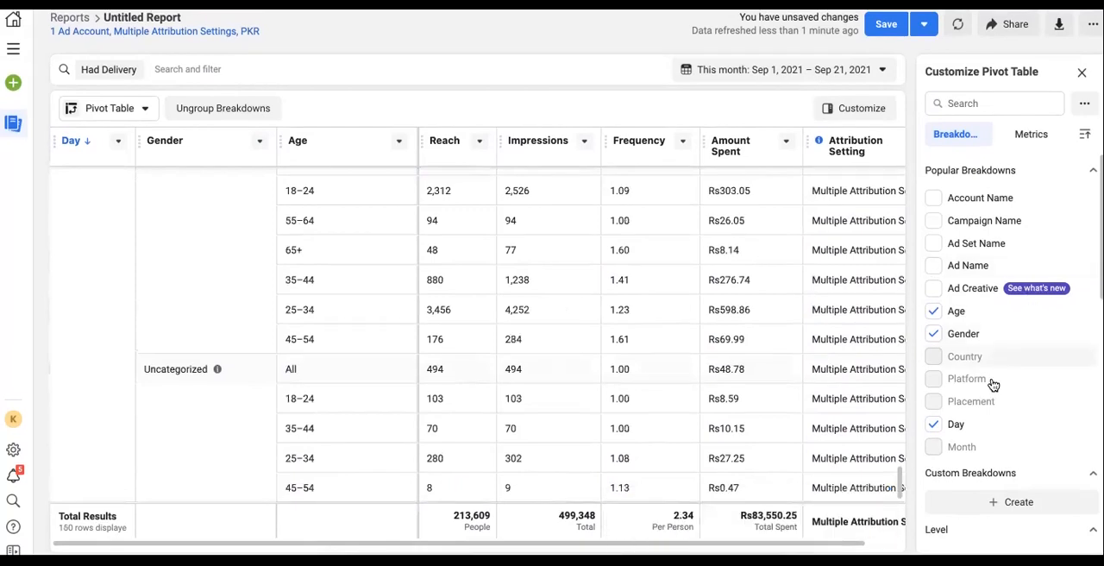
left_click(934, 424)
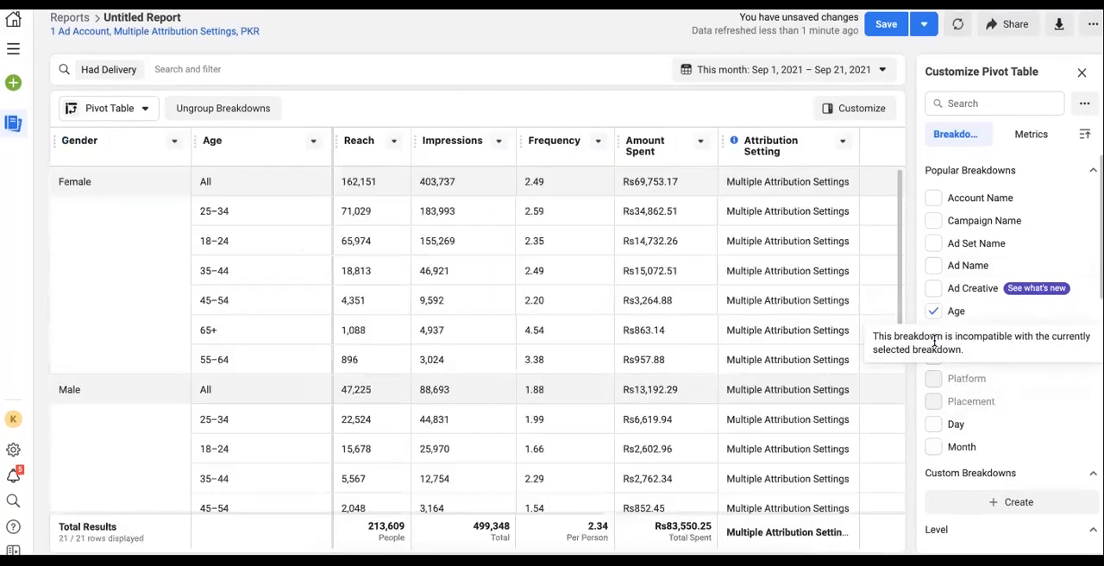
left_click(934, 311)
left_click(935, 337)
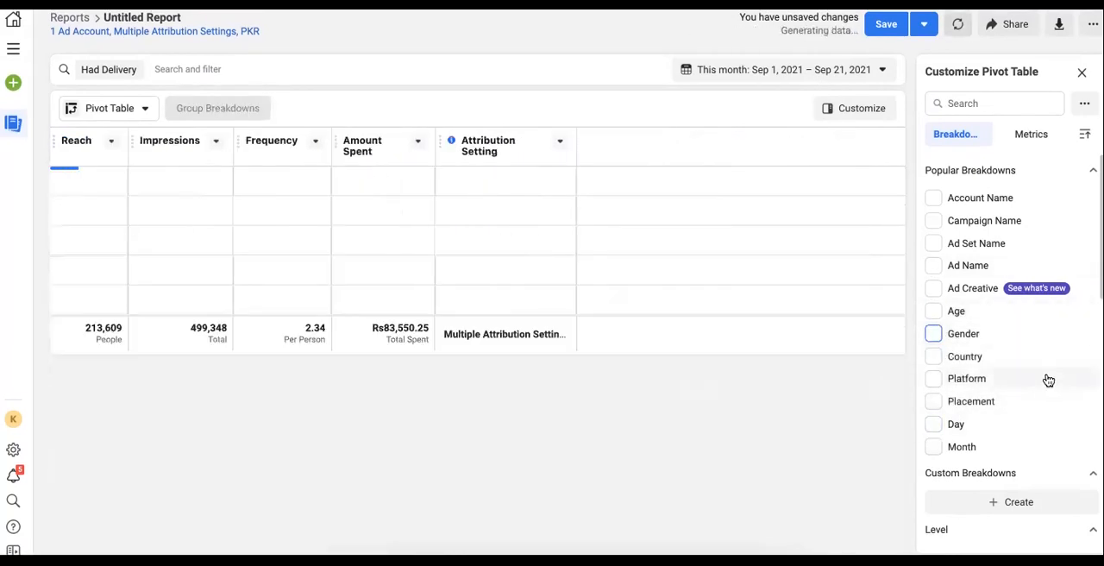
Break the table down by Month with Age and Gender nested beneath it, and scroll through the rows
scroll(964, 364, "down", 1)
left_click(935, 367)
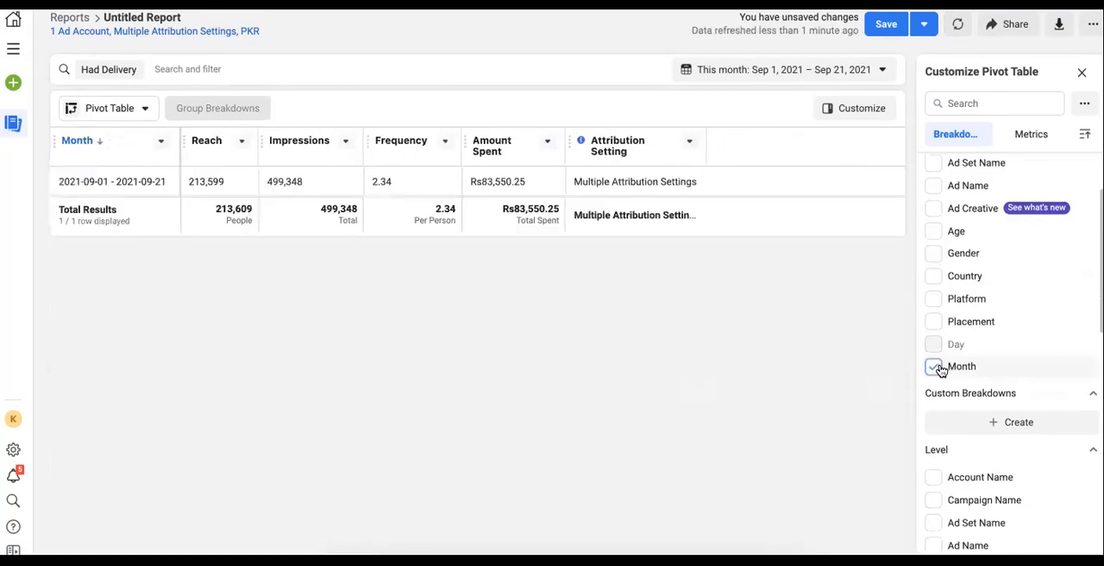
left_click(934, 232)
left_click(935, 253)
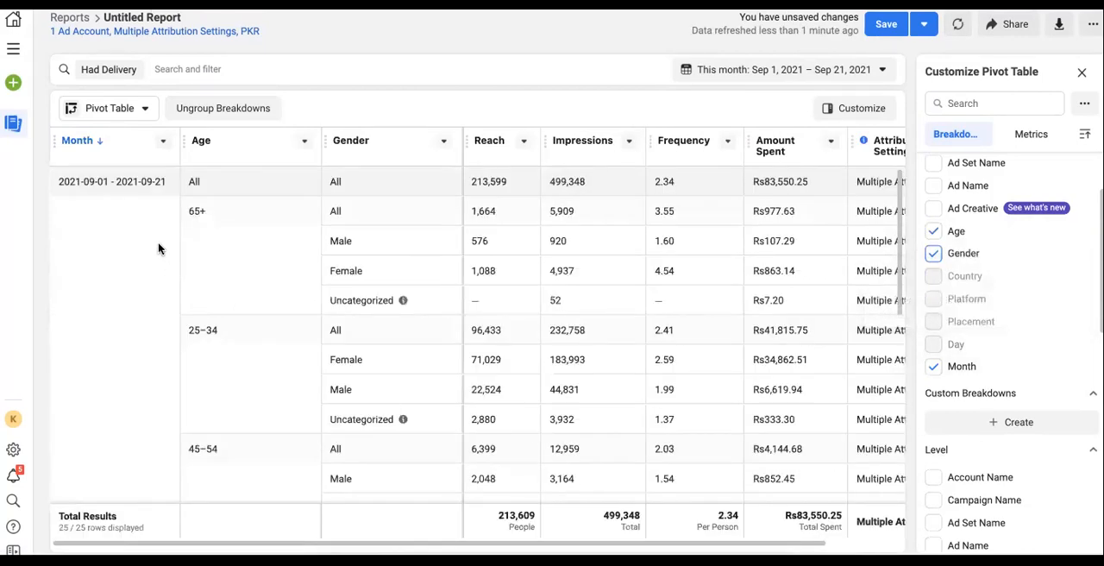
scroll(304, 377, "down", 2)
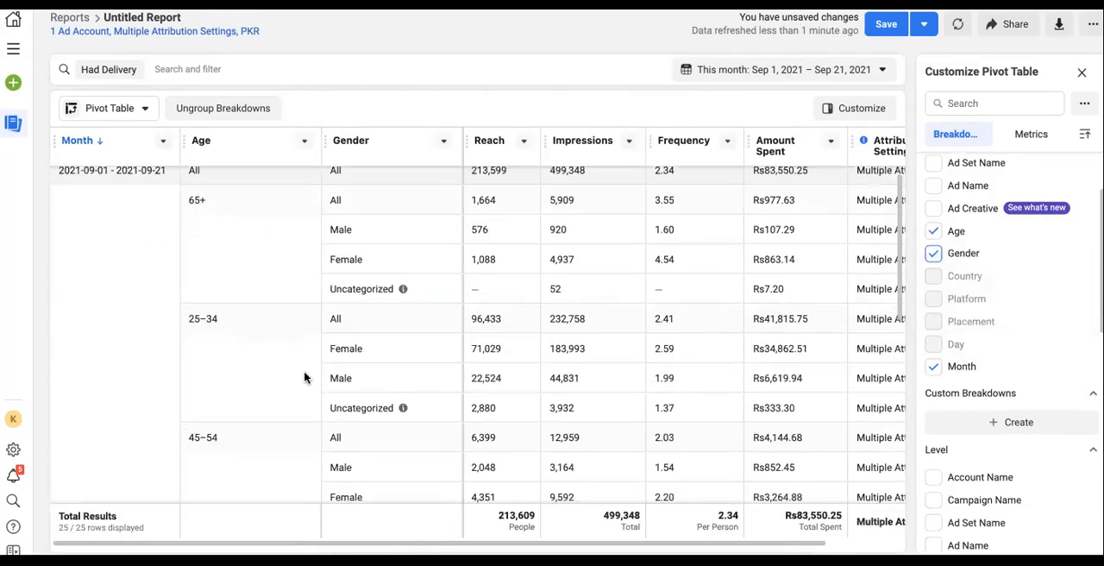
scroll(304, 377, "down", 1)
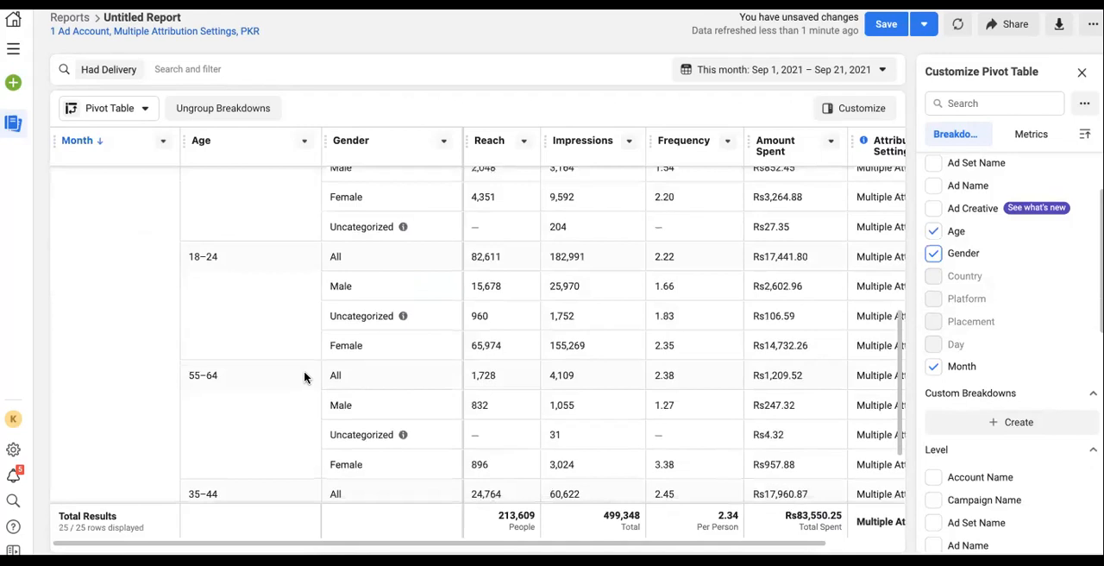
Remove the Month breakdown, then clear the Age and Gender breakdowns as well
left_click(936, 368)
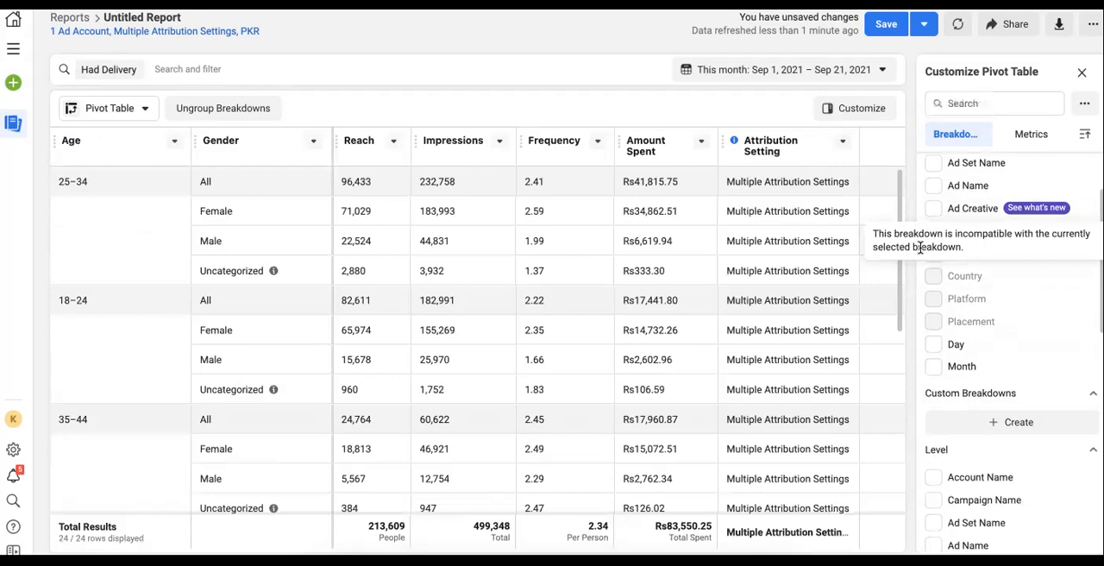
scroll(1034, 385, "down", 2)
scroll(1033, 386, "up", 1)
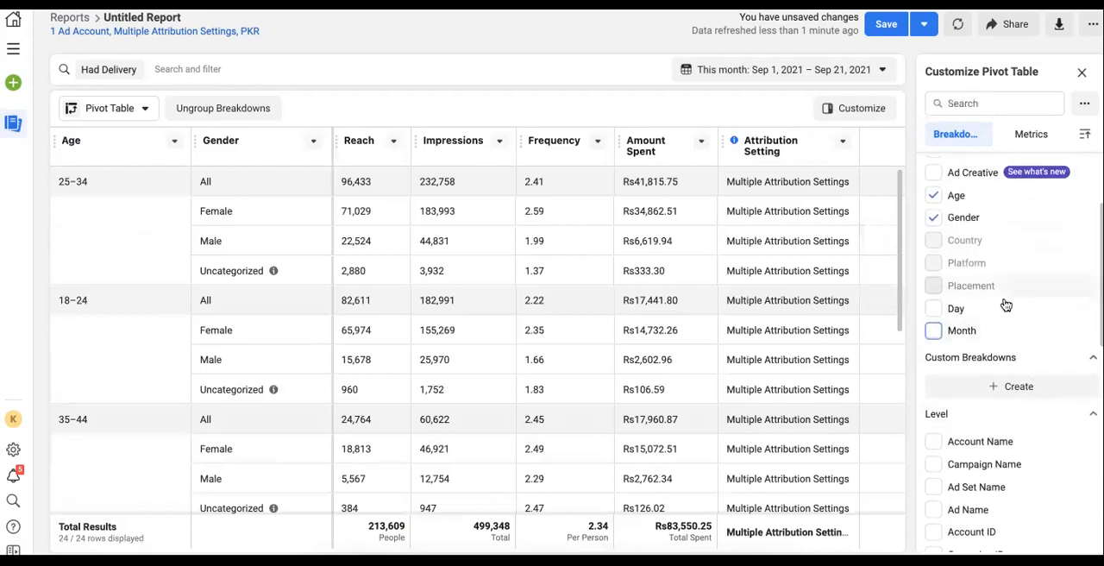
left_click(934, 196)
left_click(935, 217)
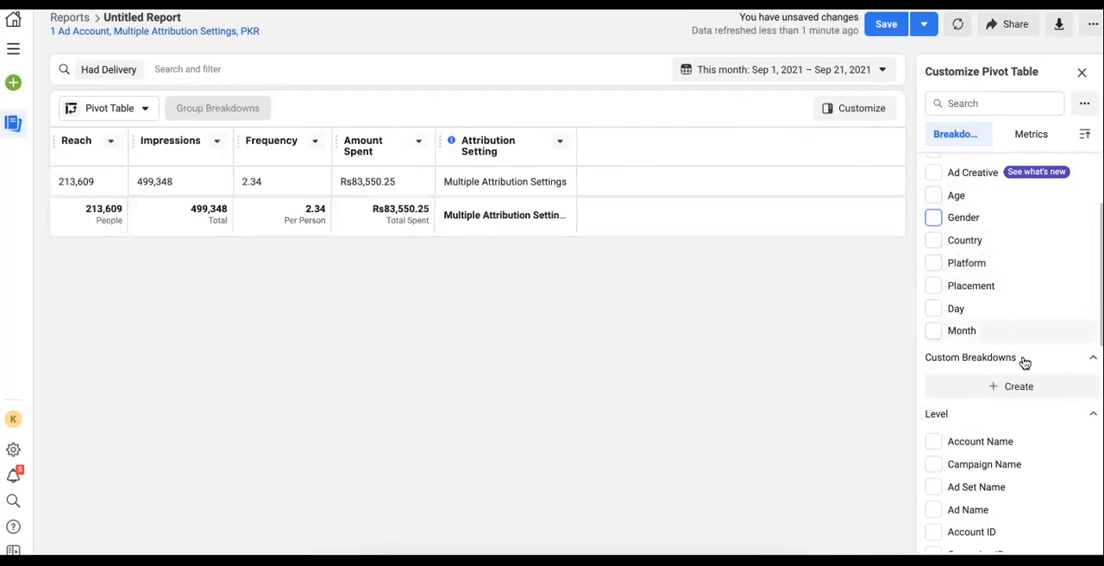
Preview the Account Name, Campaign Name and Ad Set Name level breakdowns one at a time, removing each
scroll(1025, 362, "down", 3)
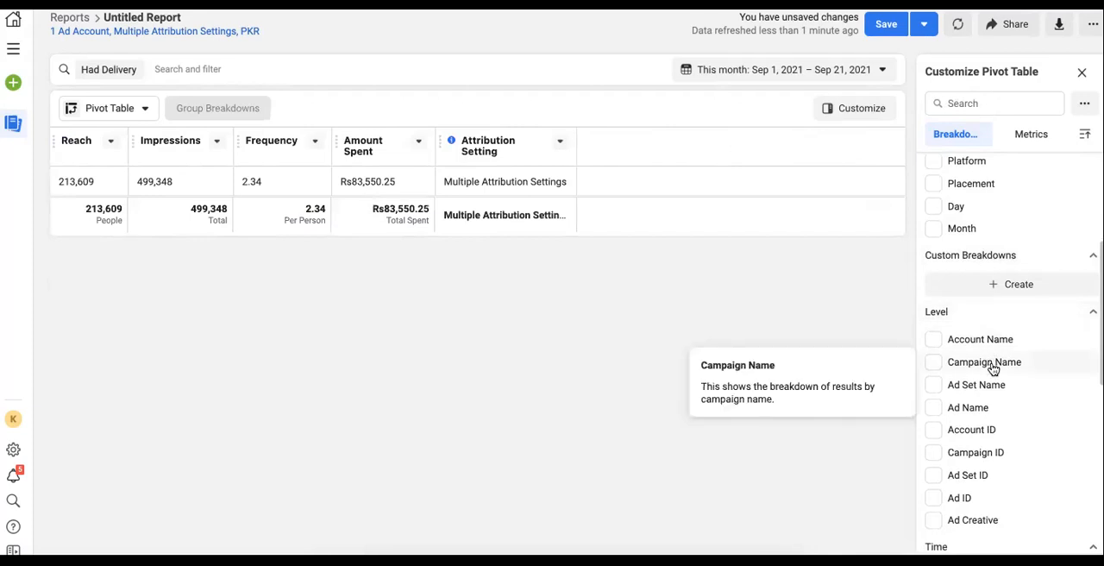
left_click(1004, 342)
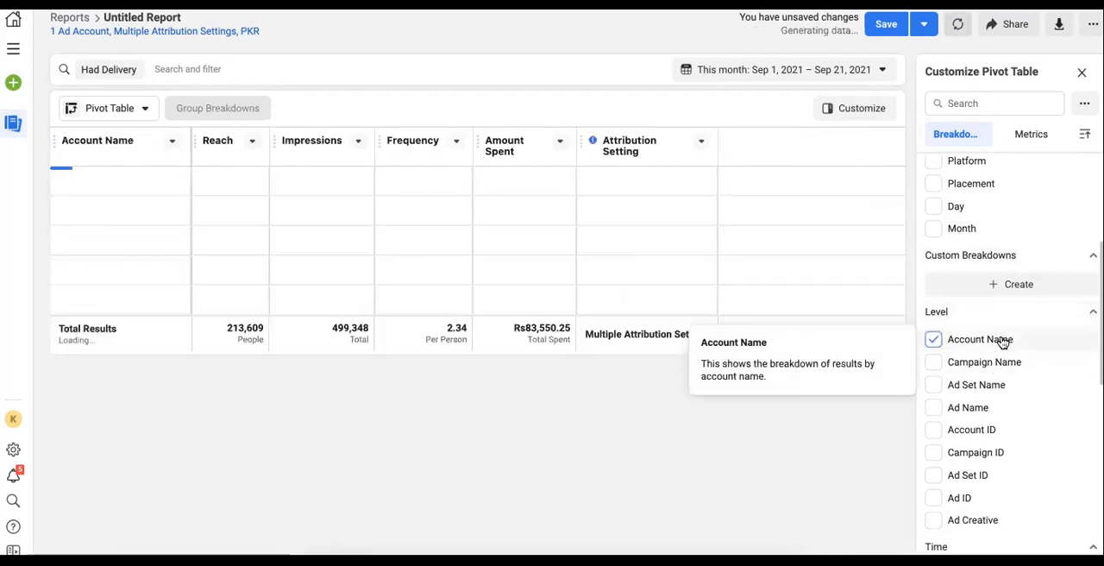
left_click(992, 341)
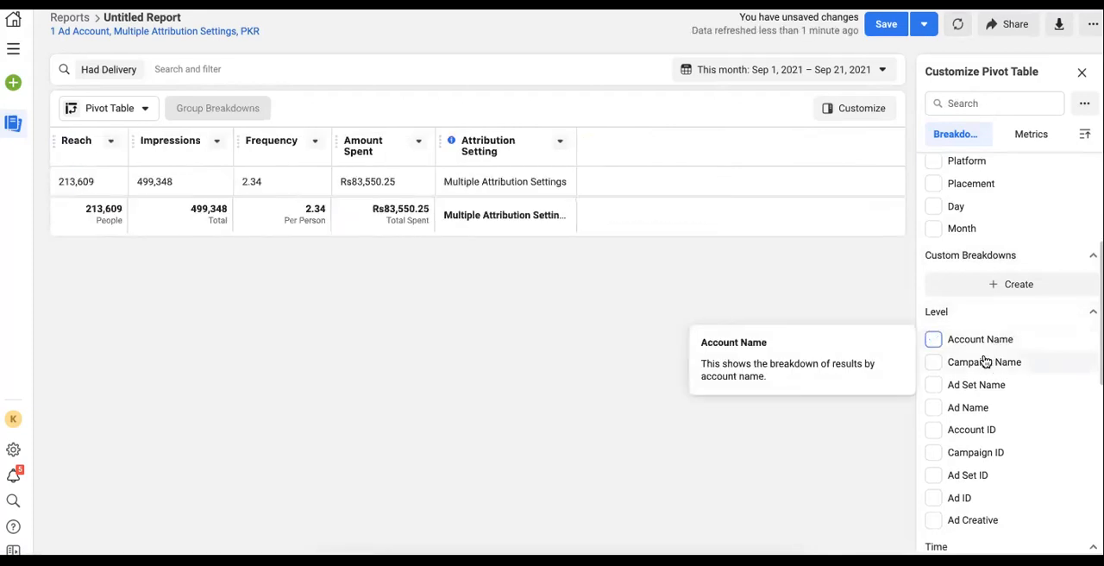
left_click(985, 363)
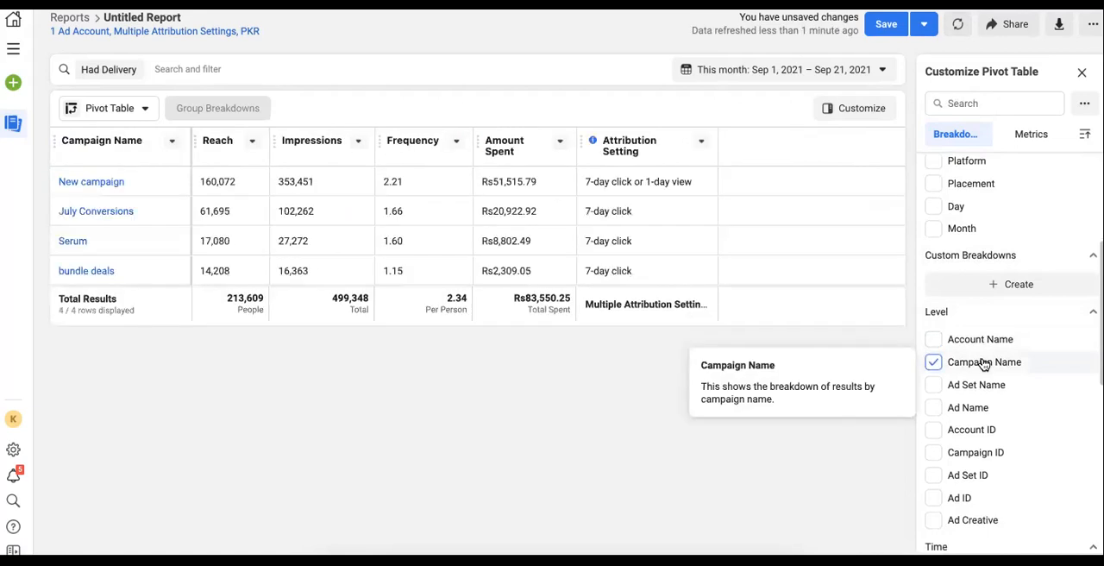
left_click(985, 364)
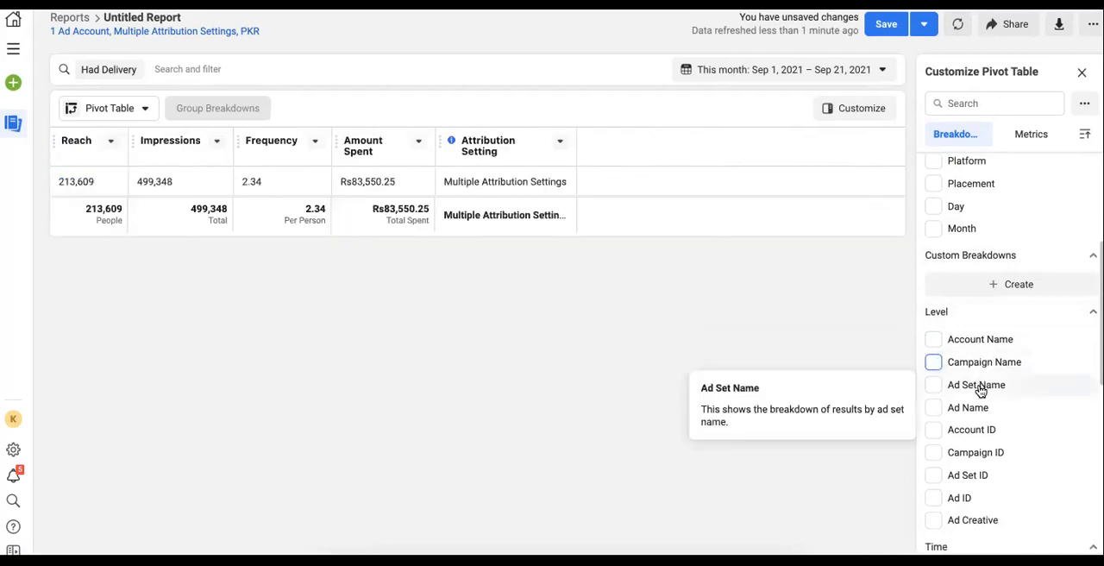
left_click(980, 388)
left_click(981, 391)
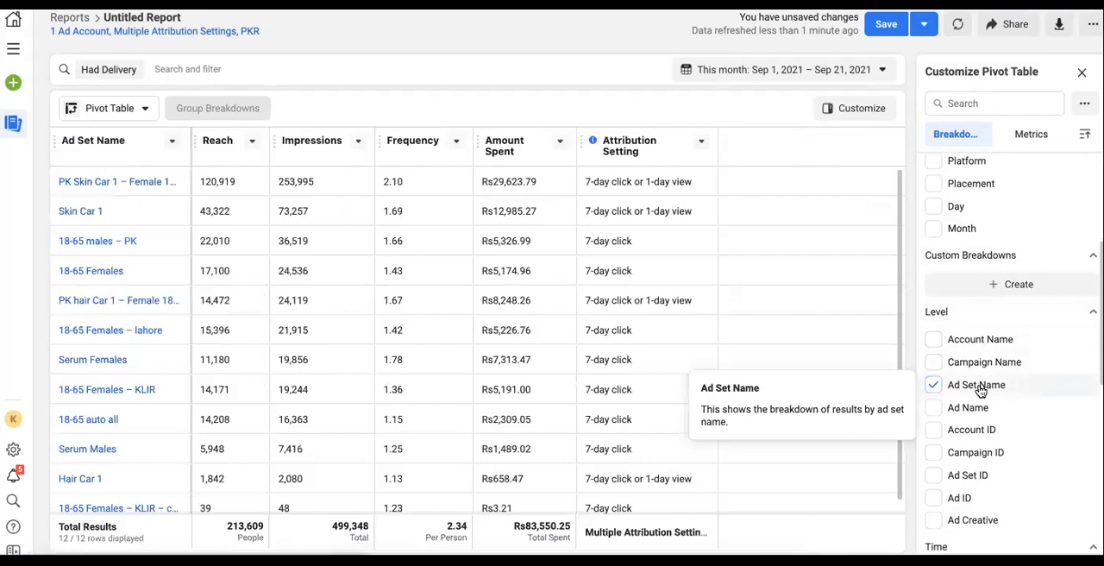
scroll(981, 391, "down", 3)
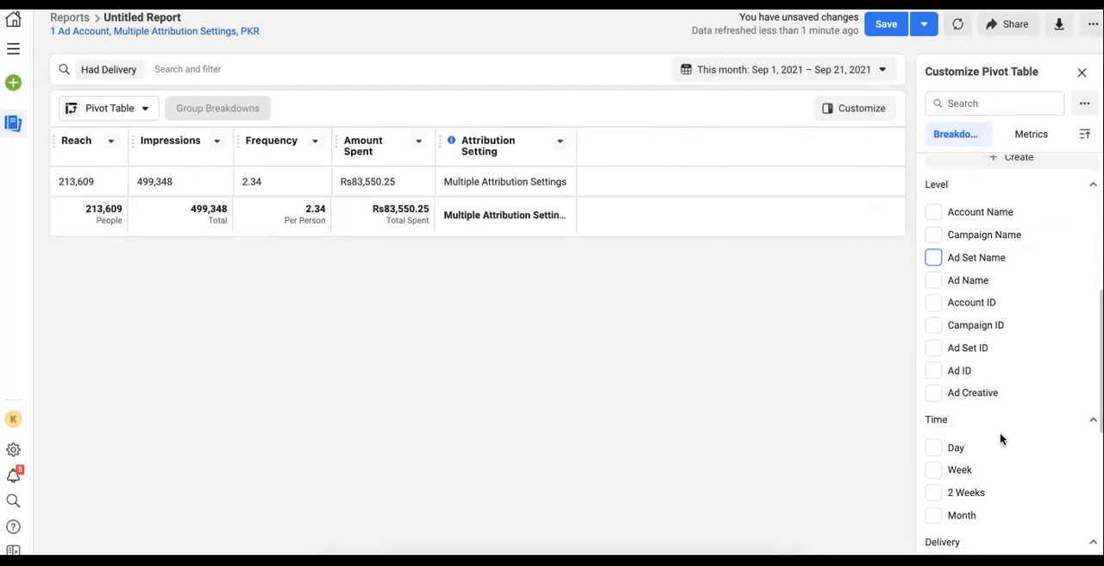
Break the table down by Time of Day (Ad Account Time Zone) and highlight the busiest hours' rows
scroll(998, 495, "down", 1)
scroll(1001, 471, "down", 2)
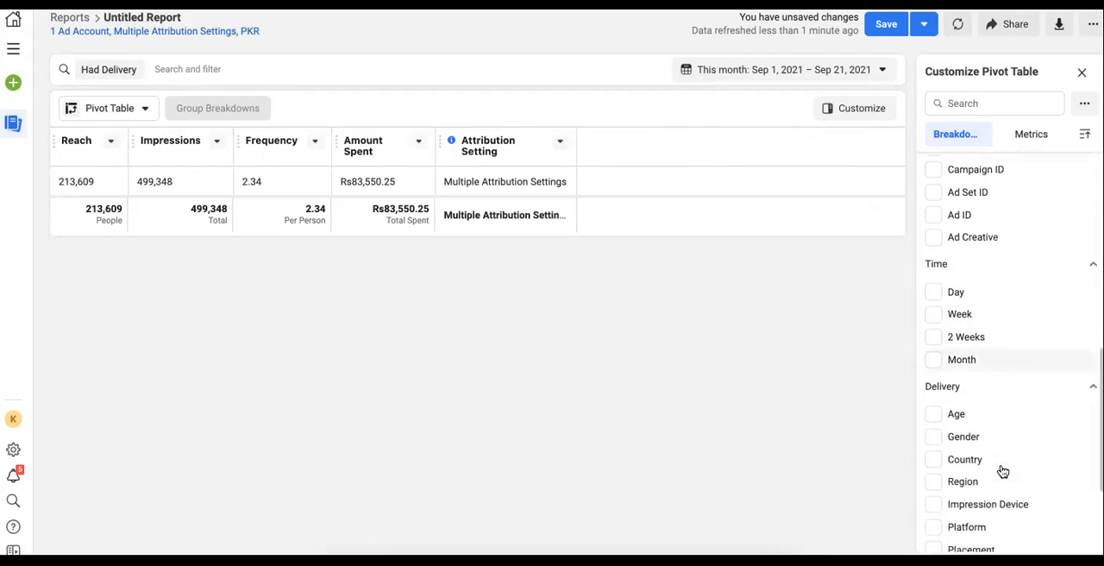
scroll(986, 439, "down", 1)
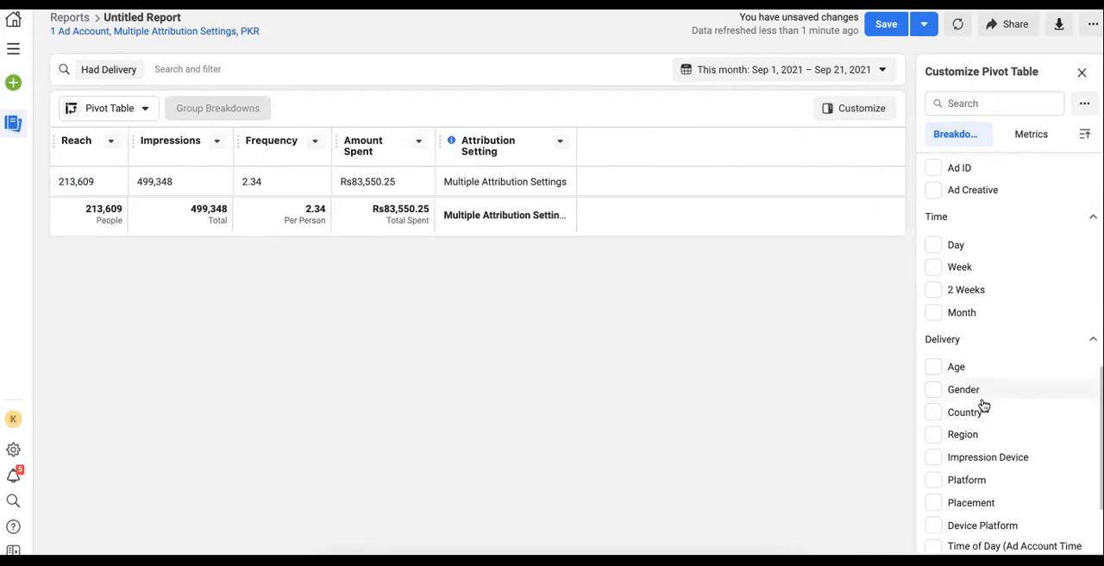
scroll(988, 427, "down", 2)
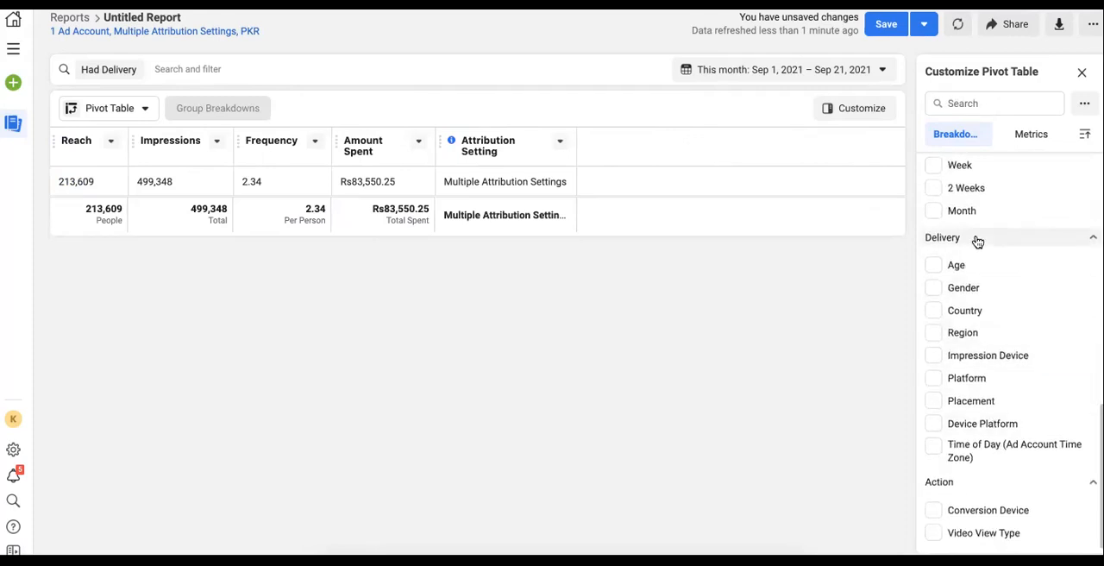
left_click(966, 456)
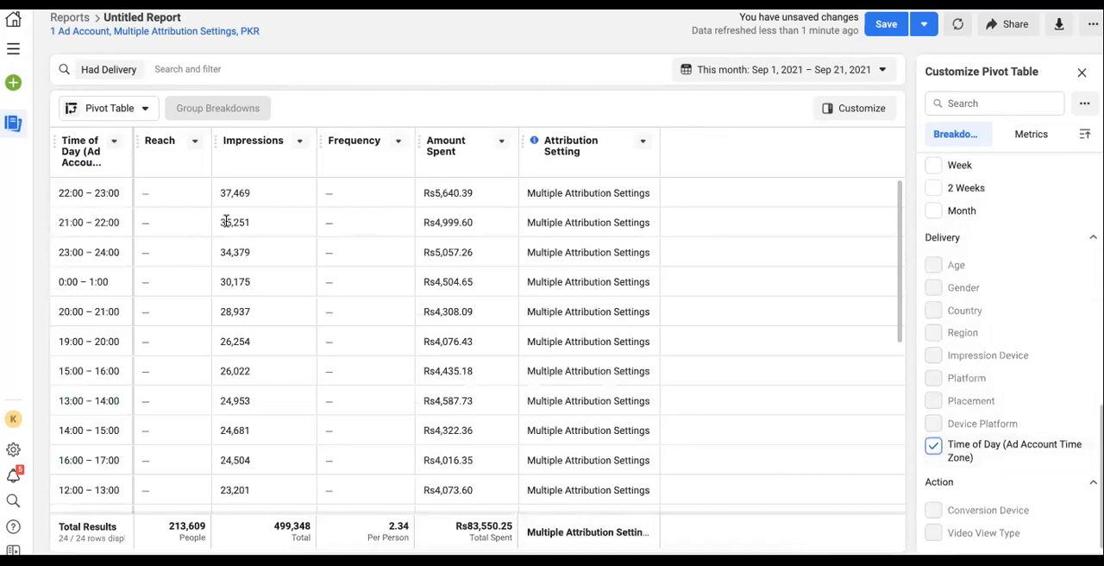
left_click_drag(57, 192, 447, 395)
scroll(447, 392, "down", 2)
scroll(555, 376, "up", 2)
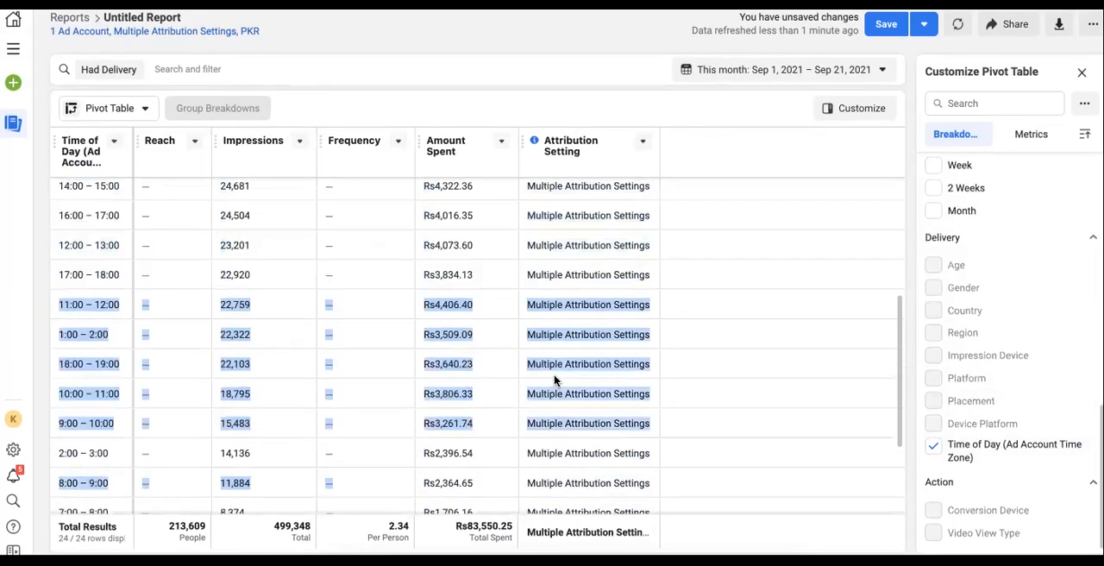
scroll(555, 376, "up", 3)
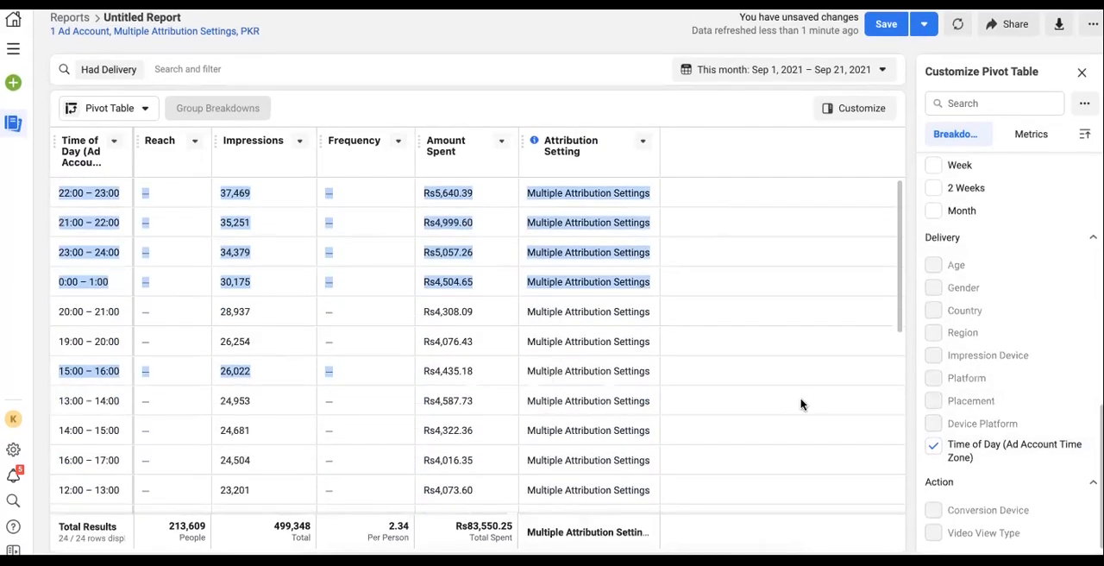
Remove the Time of Day breakdown, then try a Conversion Device breakdown and remove it
left_click(935, 445)
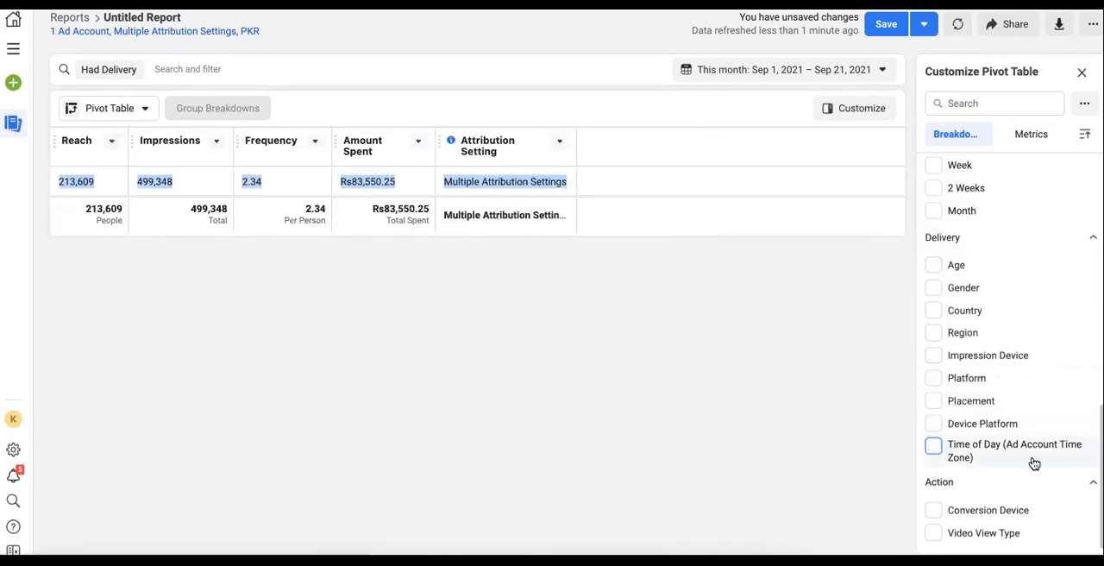
left_click(933, 511)
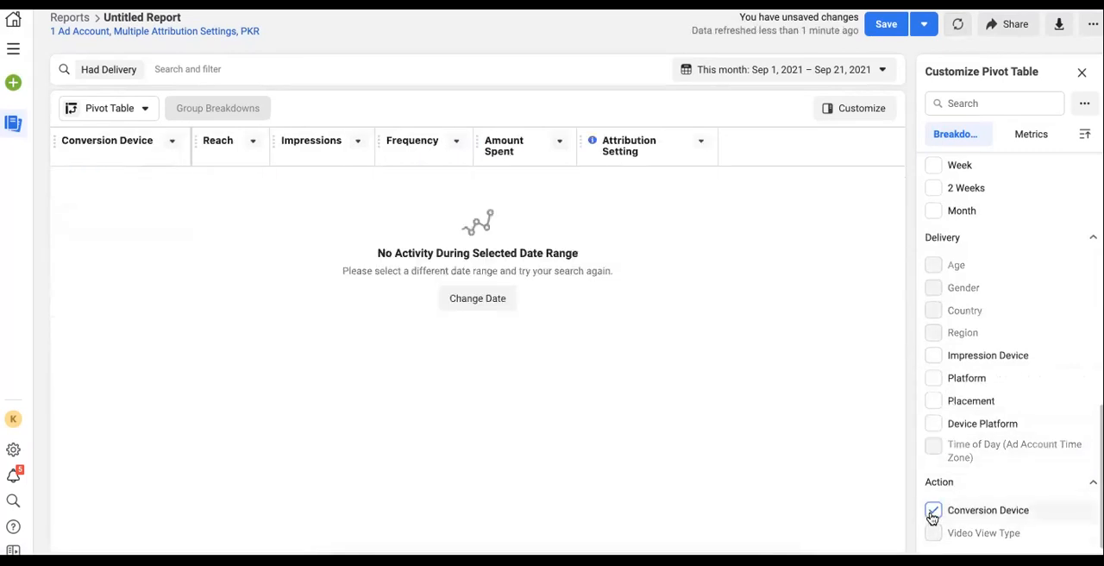
left_click(933, 511)
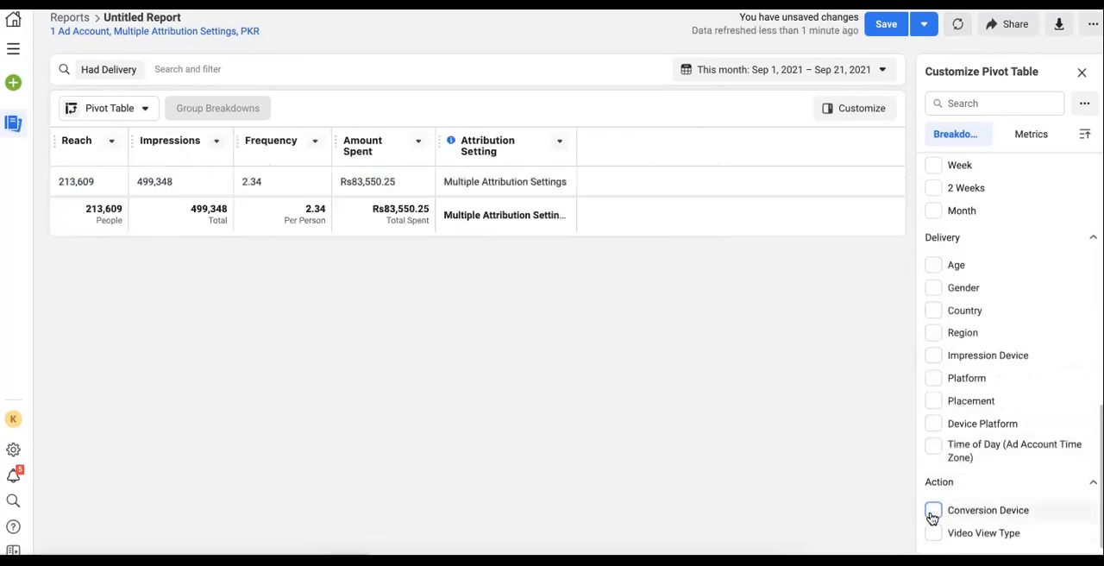
Add the Link Clicks, CPC (Cost per Link Click), Clicks (All) and CTR (All) metrics to the table
left_click(1026, 135)
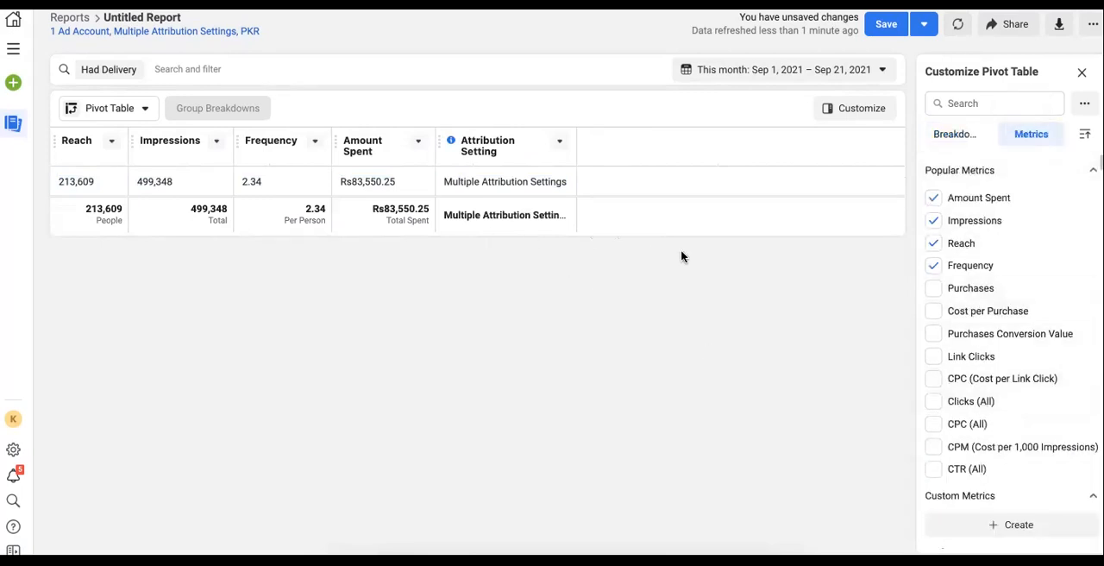
mouse_move(943, 291)
mouse_move(978, 342)
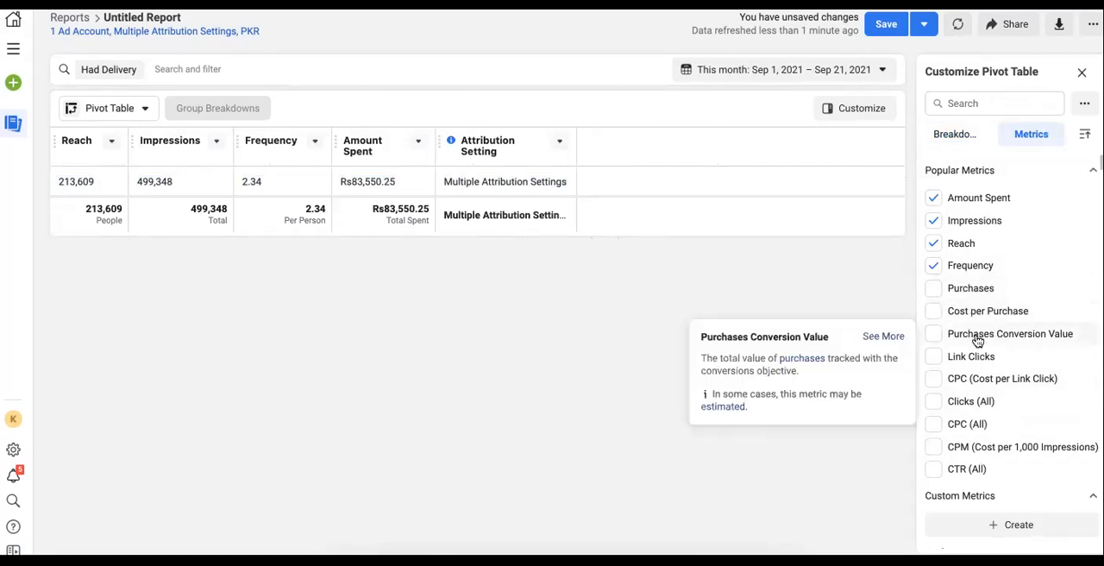
left_click(982, 361)
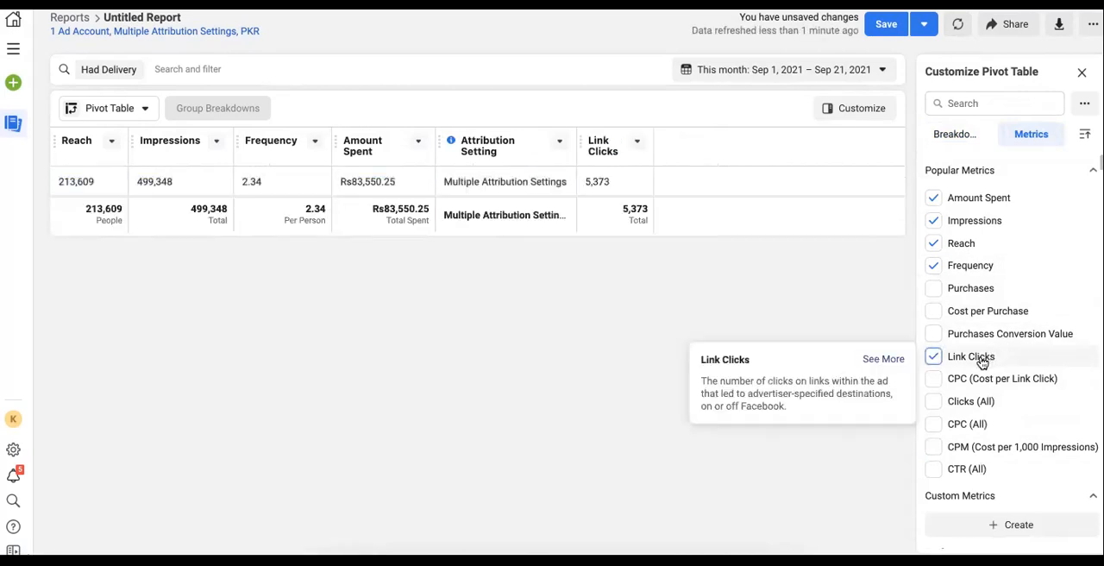
left_click(982, 381)
left_click(986, 402)
scroll(992, 432, "down", 3)
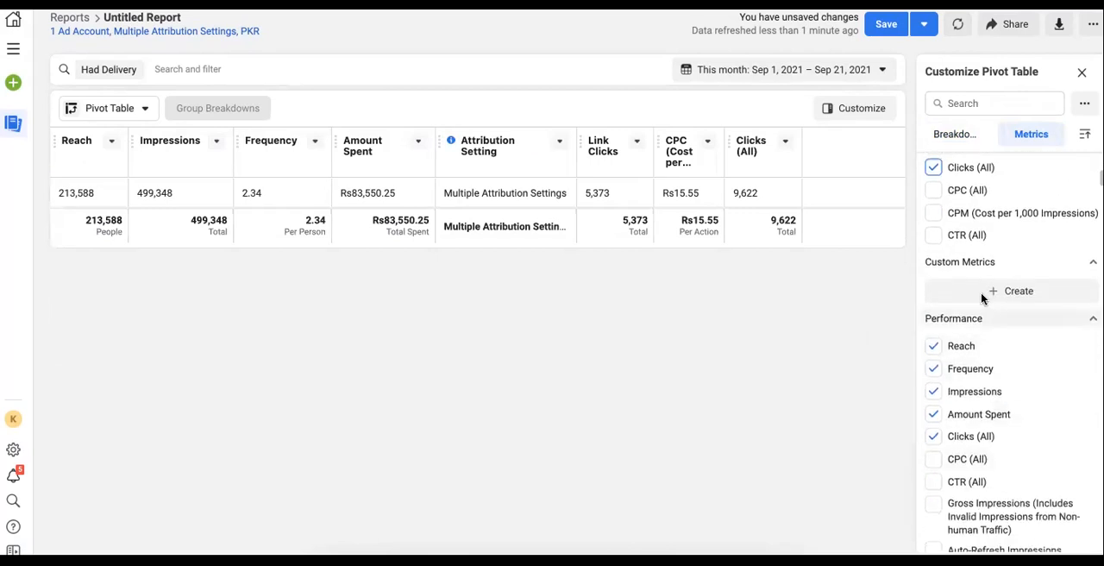
left_click(934, 236)
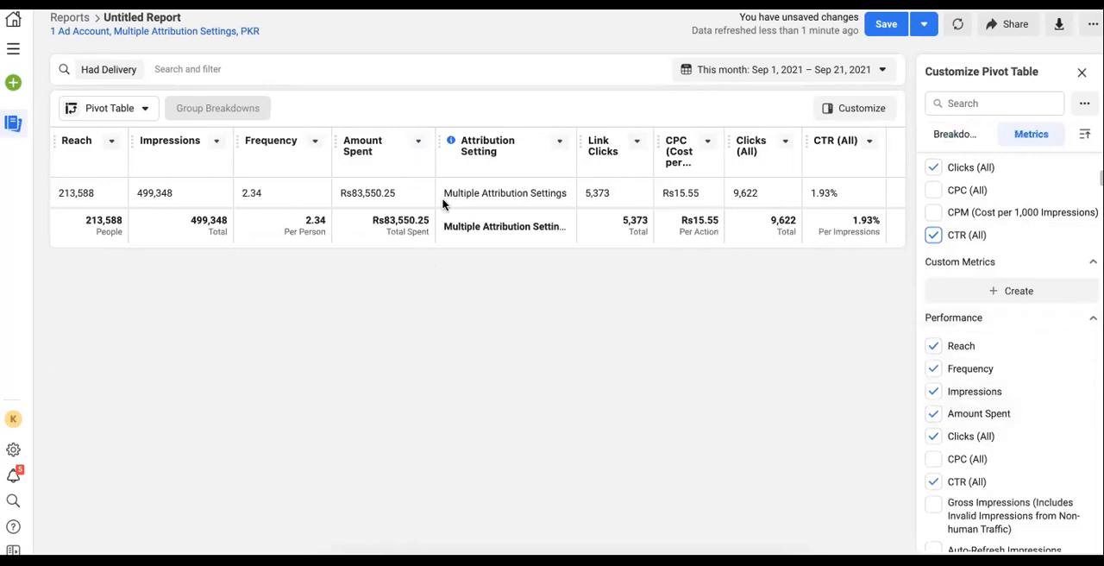
Switch the report visualisation from Pivot Table to Trend chart
left_click(144, 112)
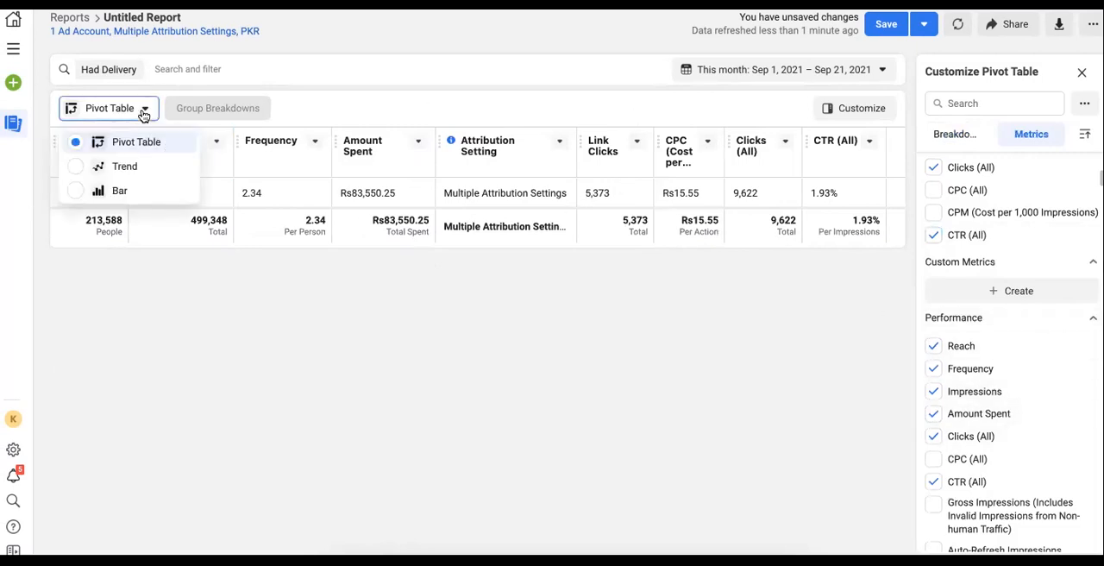
left_click(131, 166)
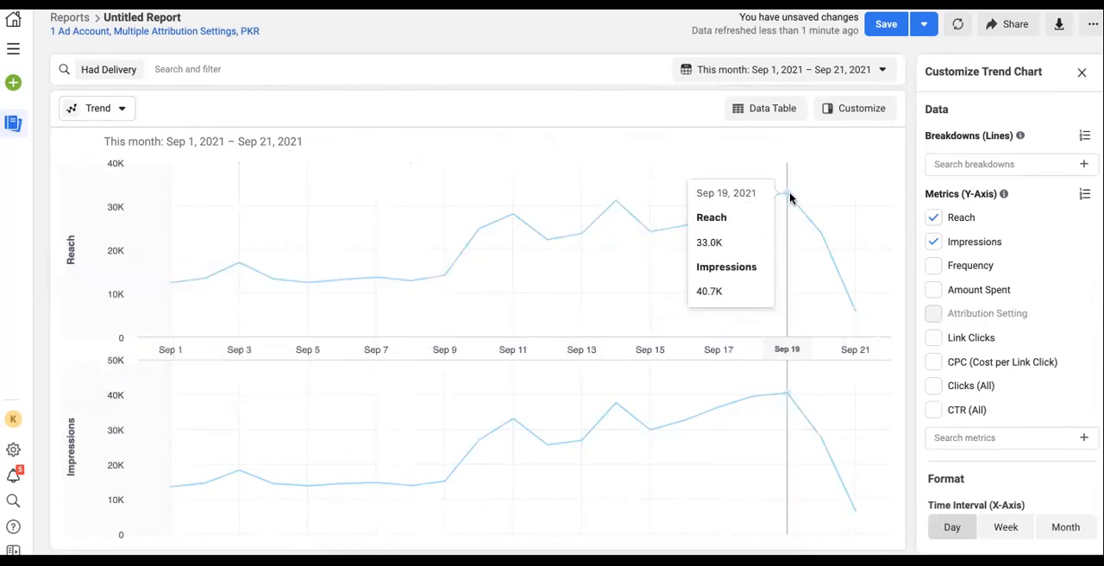
scroll(500, 280, "down", 1)
scroll(500, 278, "up", 1)
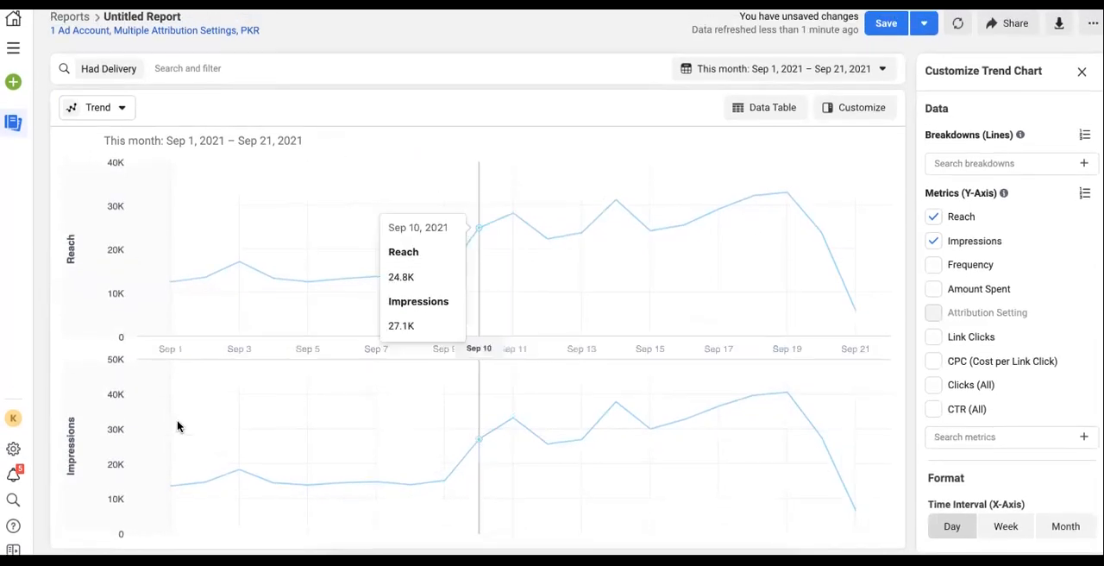
Switch the report visualisation to Bar chart, then back to Pivot Table
left_click(100, 107)
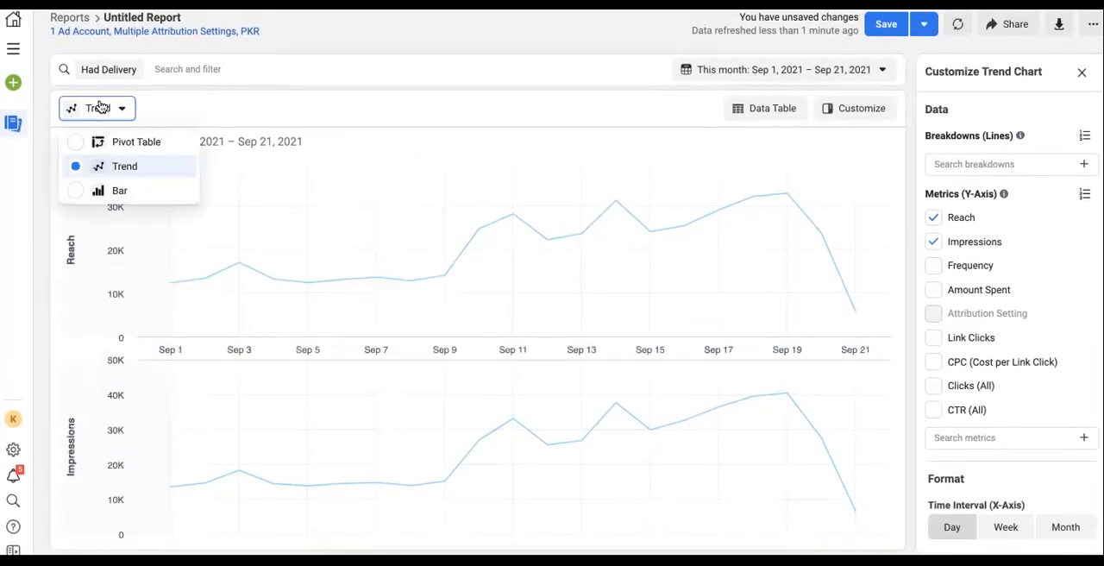
left_click(121, 190)
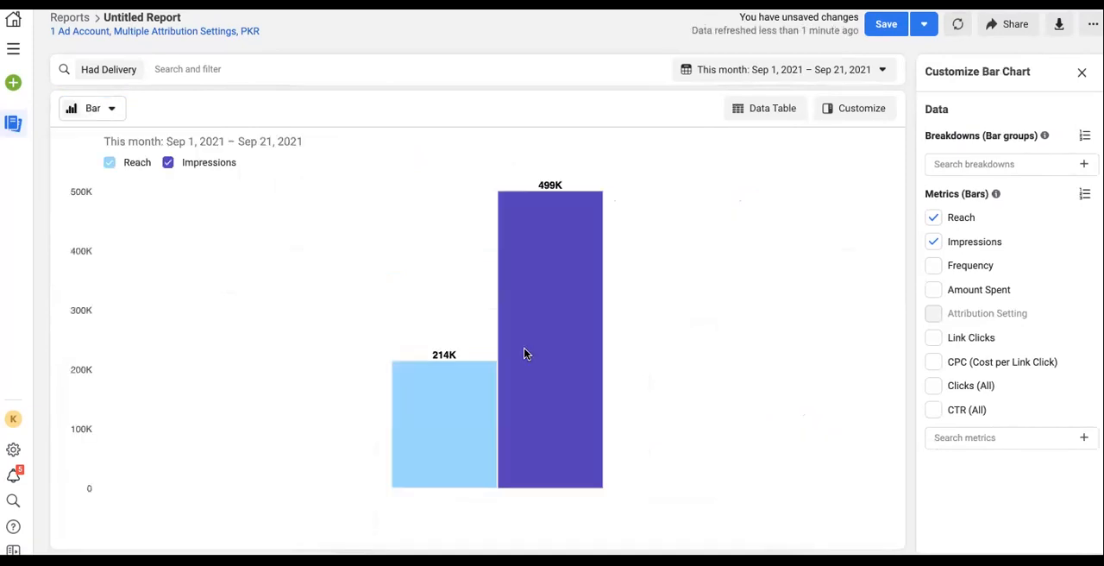
left_click(111, 110)
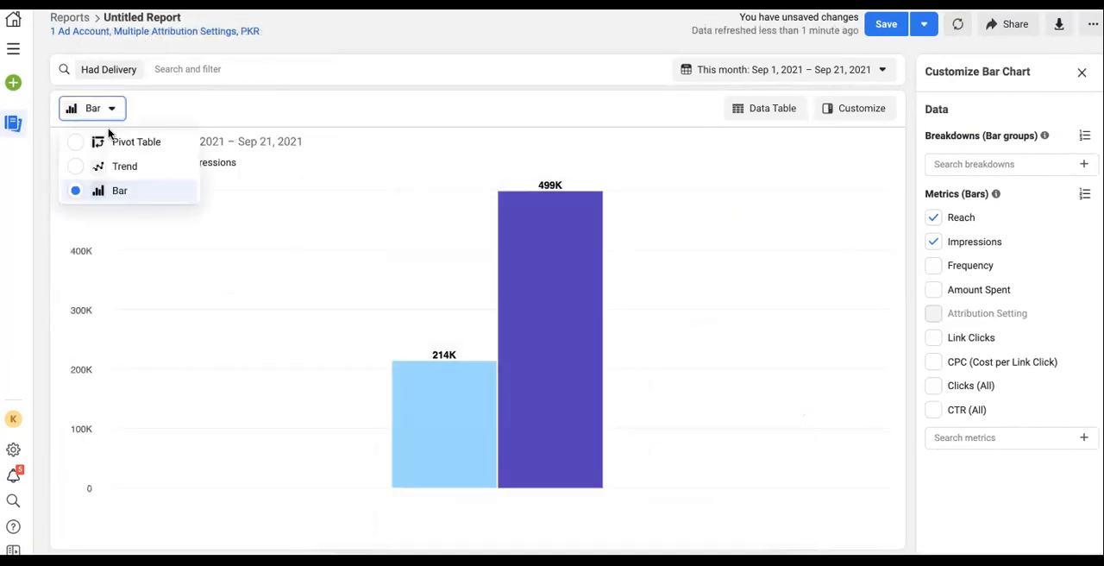
left_click(136, 146)
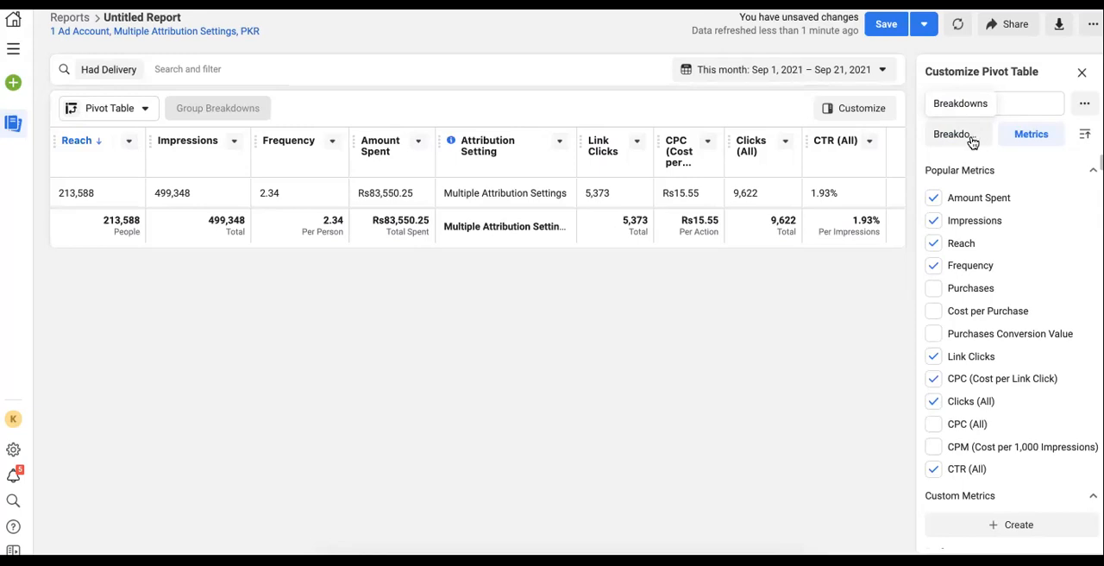
Remove the Amount Spent, Impressions, Reach, Frequency and Link Clicks metrics from the table
left_click(934, 201)
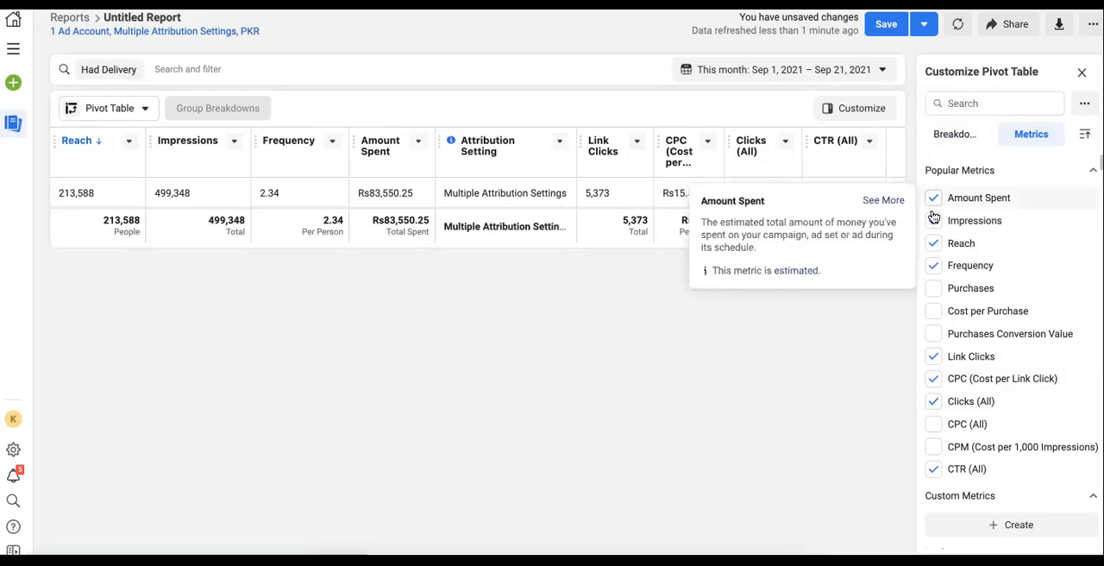
left_click(934, 222)
left_click(935, 245)
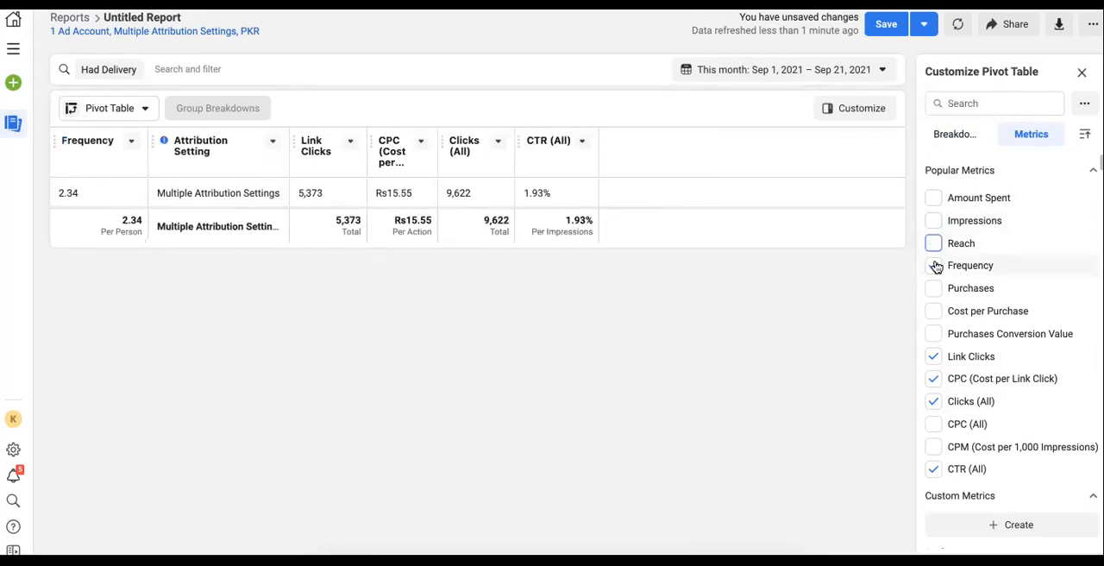
left_click(933, 266)
left_click(933, 356)
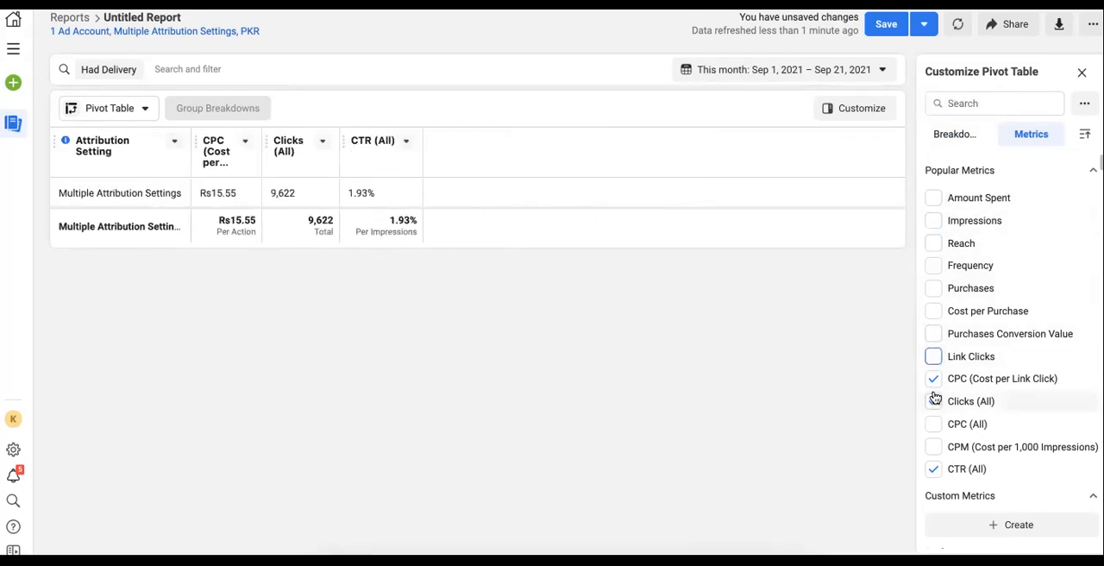
Break the pivot table down by Age
left_click(957, 136)
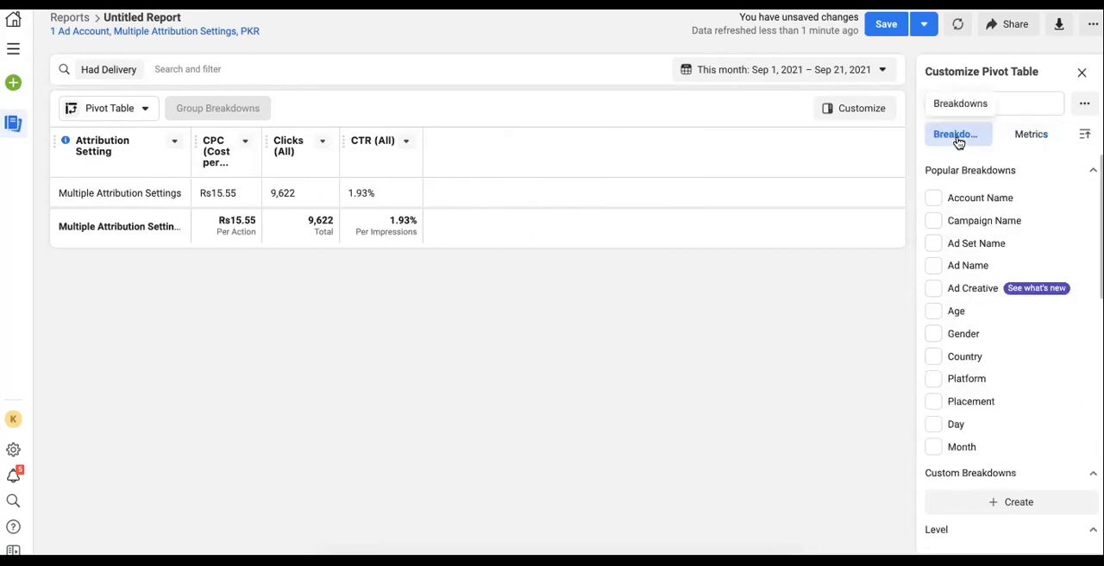
left_click(934, 316)
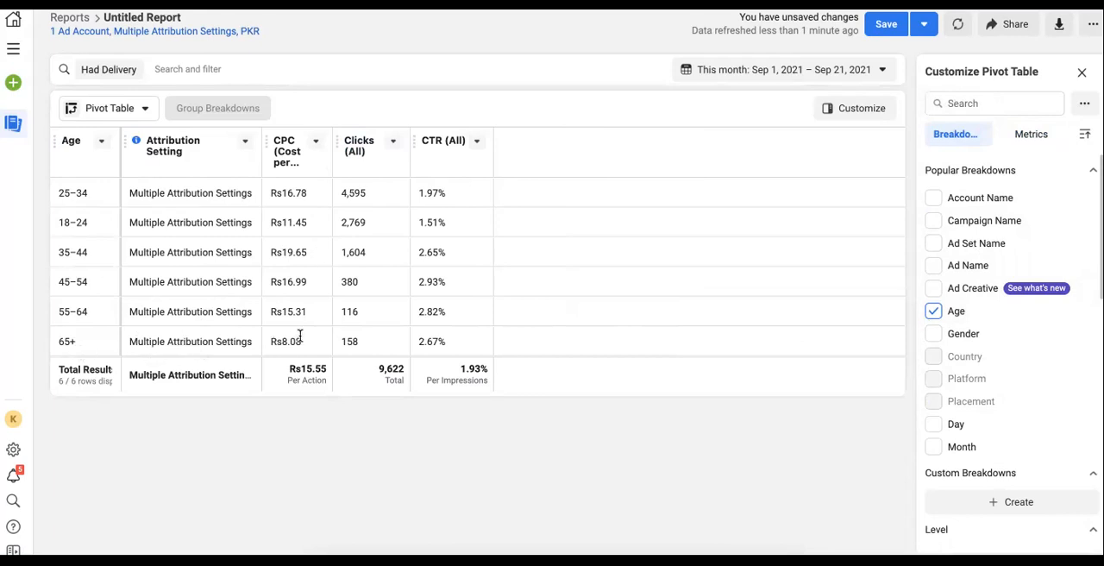
Highlight the CPC and Clicks values of the age-group rows to compare them
double_click(286, 217)
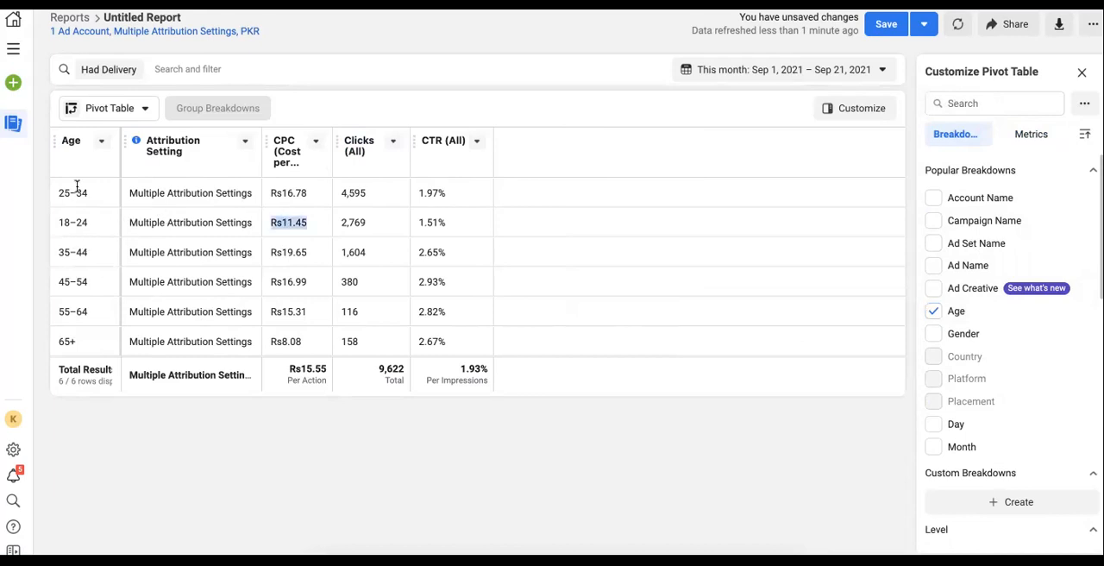
double_click(291, 194)
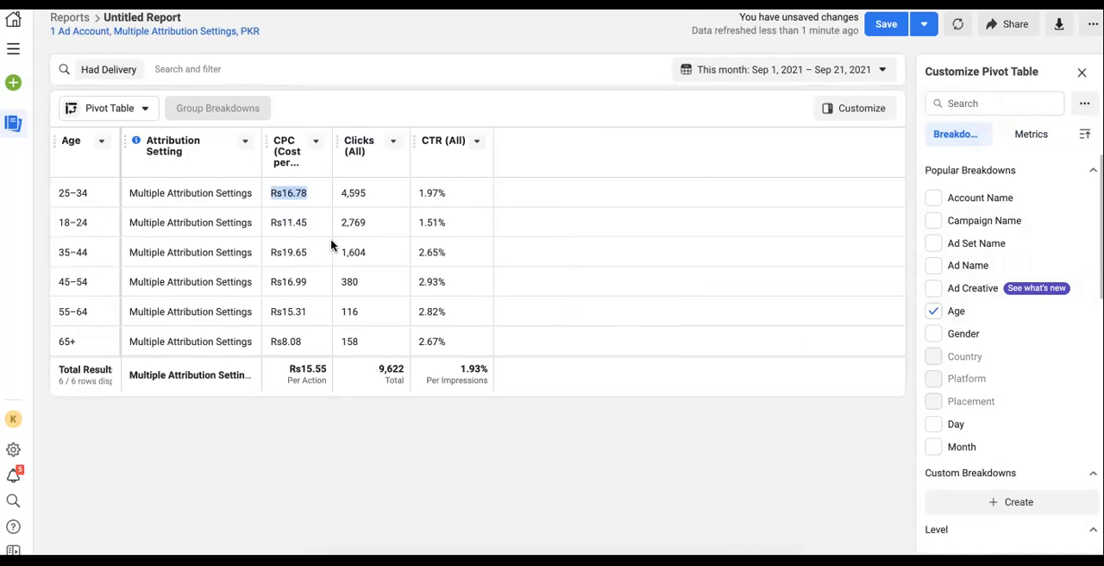
left_click(286, 252)
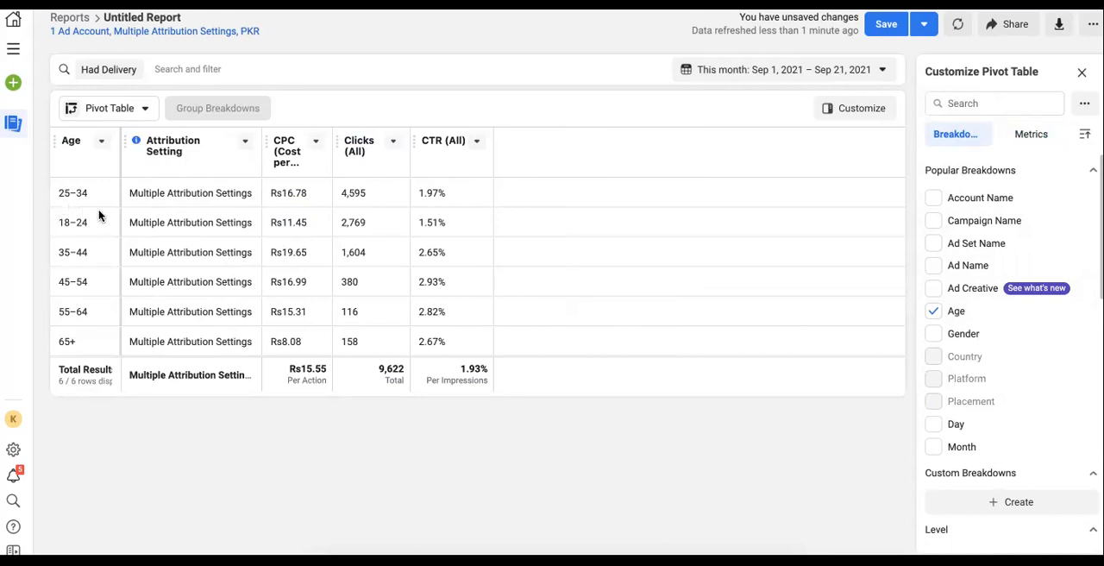
left_click_drag(58, 340, 391, 343)
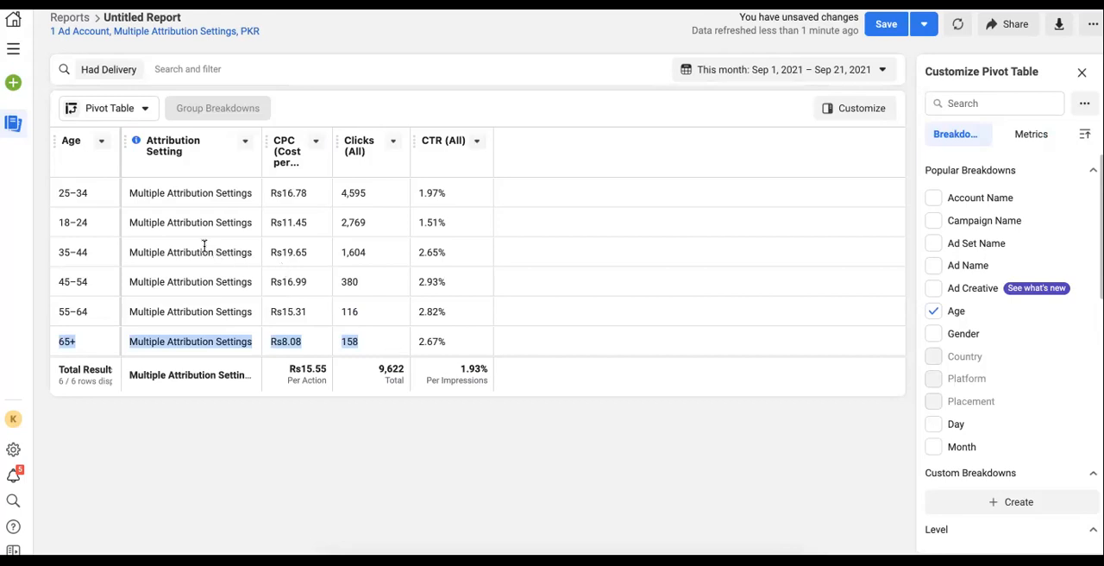
left_click_drag(66, 224, 88, 223)
left_click_drag(248, 214, 311, 222)
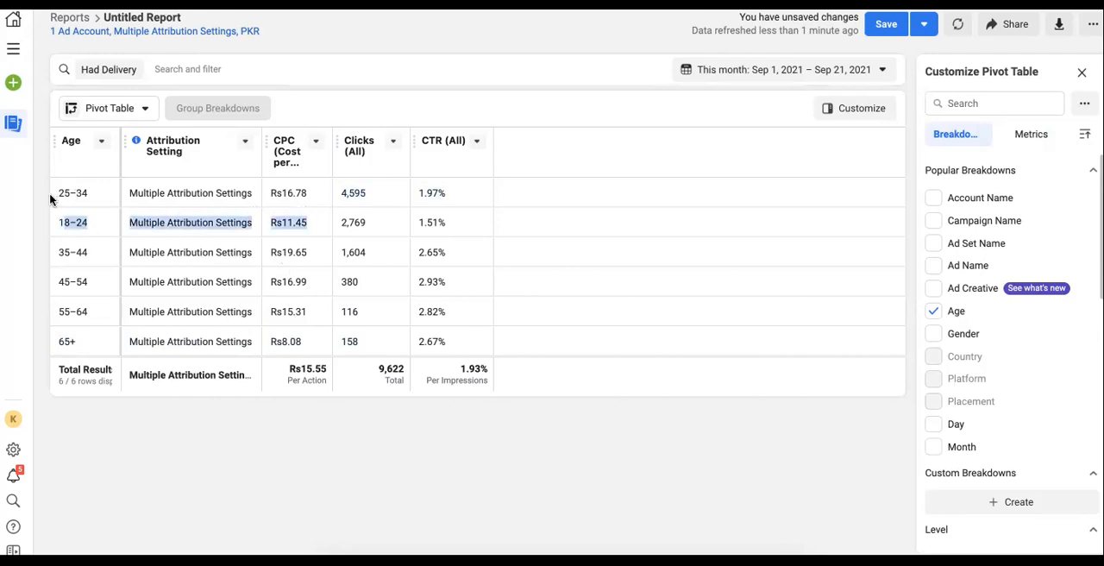
left_click_drag(56, 194, 299, 192)
left_click_drag(64, 222, 184, 226)
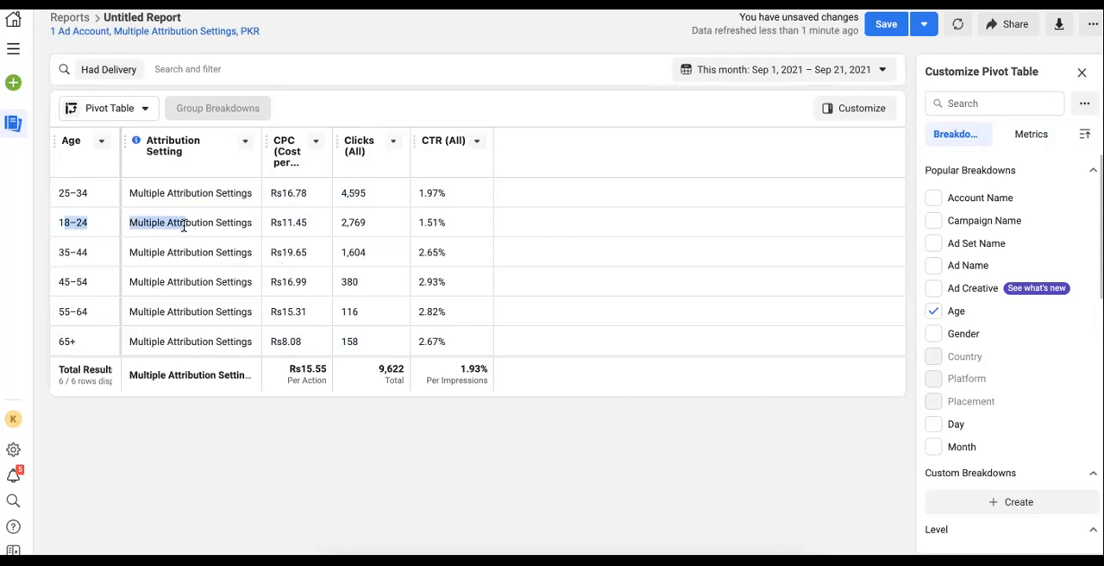
left_click_drag(58, 193, 220, 188)
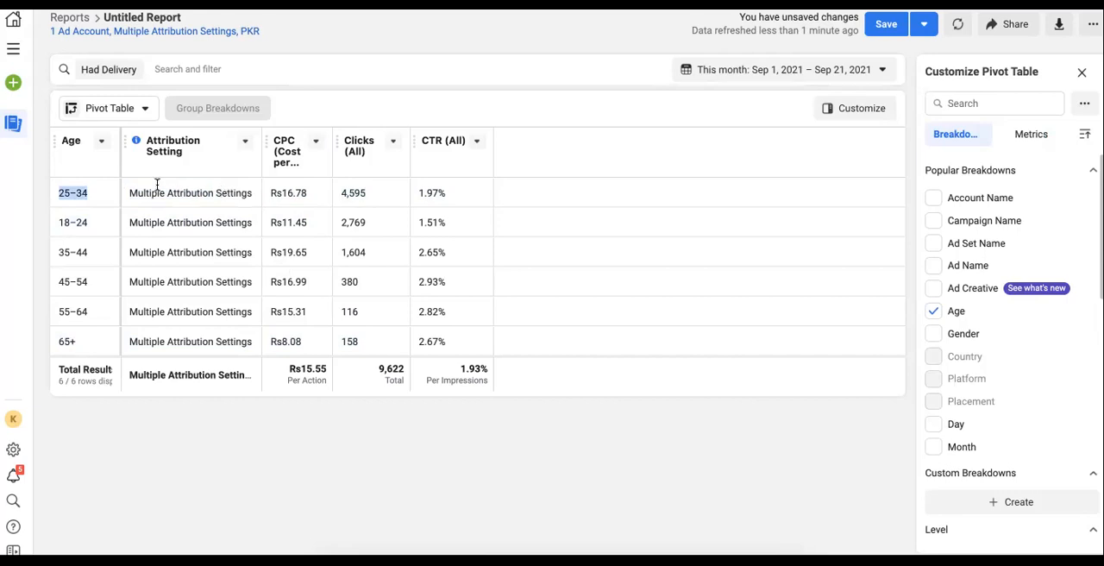
left_click_drag(74, 191, 226, 193)
double_click(73, 220)
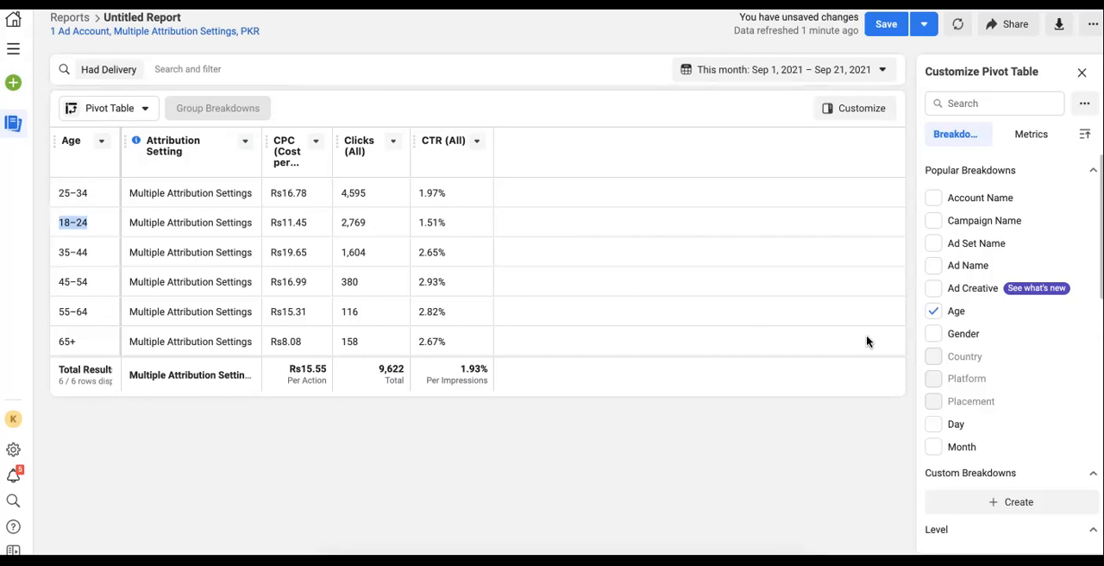
Remove the Age breakdown and return to the metrics list
left_click(933, 312)
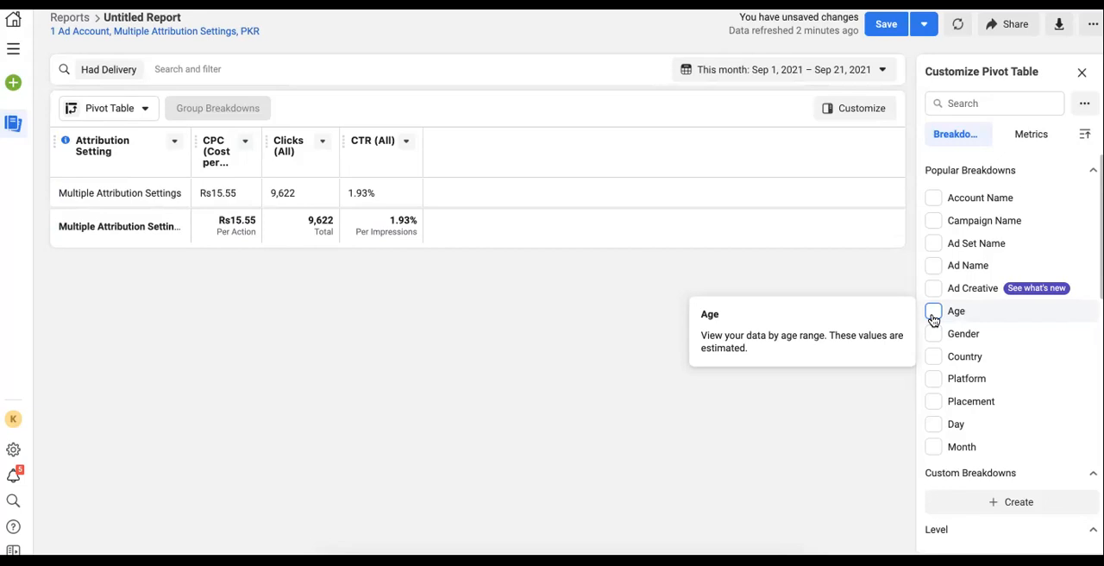
left_click(1044, 138)
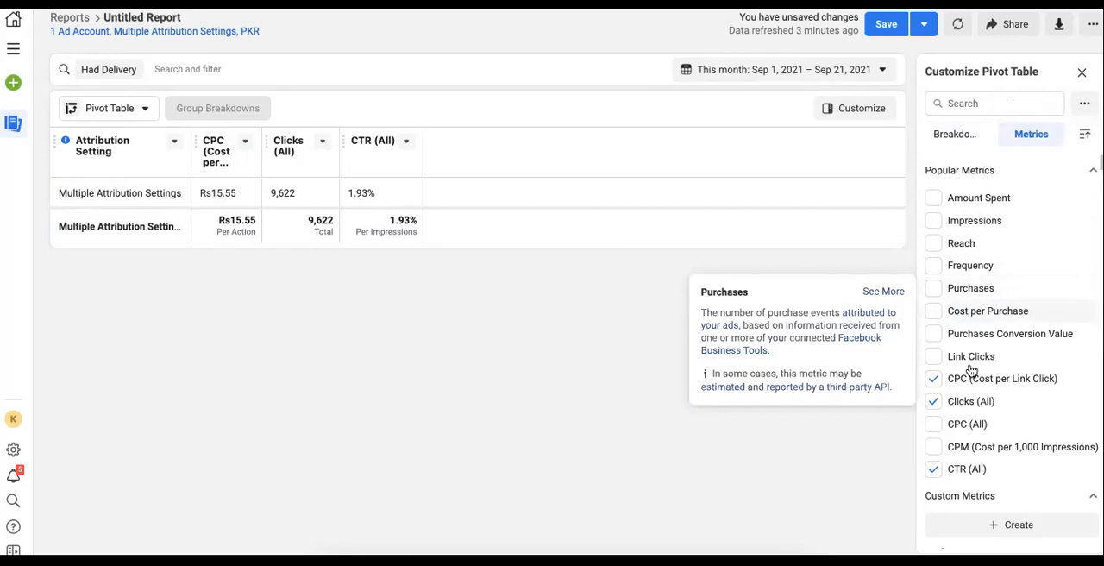
mouse_move(970, 375)
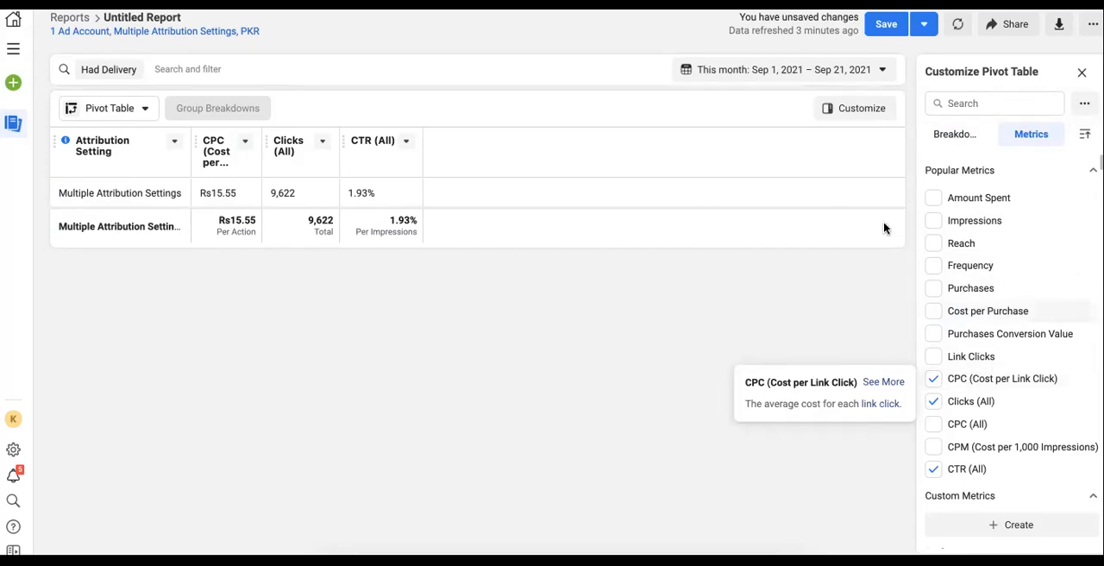
triple_click(821, 34)
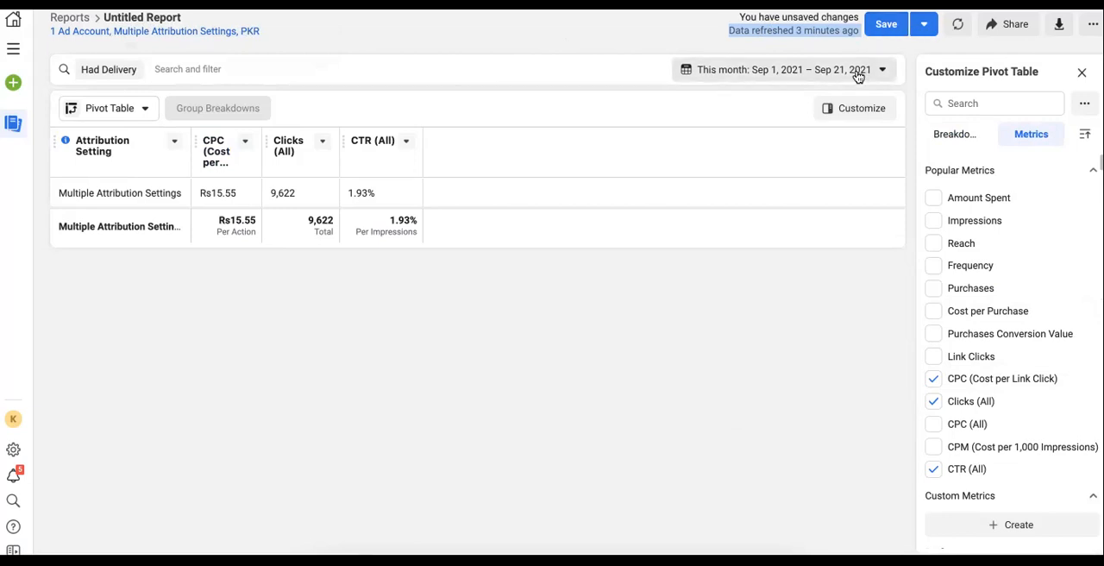
Switch the visualisation to Trend chart and then to Bar chart
left_click(114, 108)
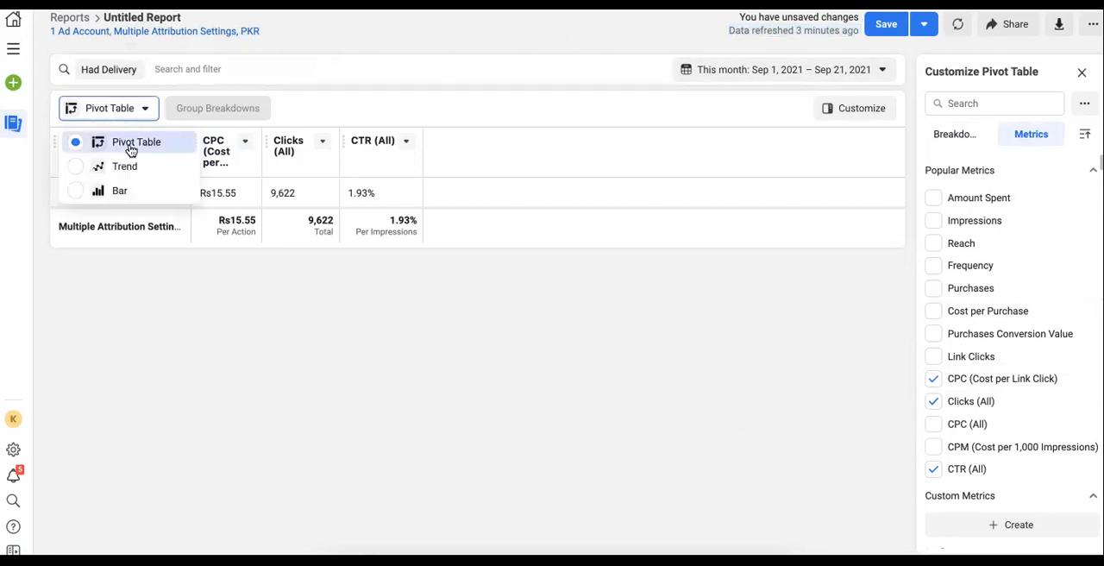
left_click(138, 165)
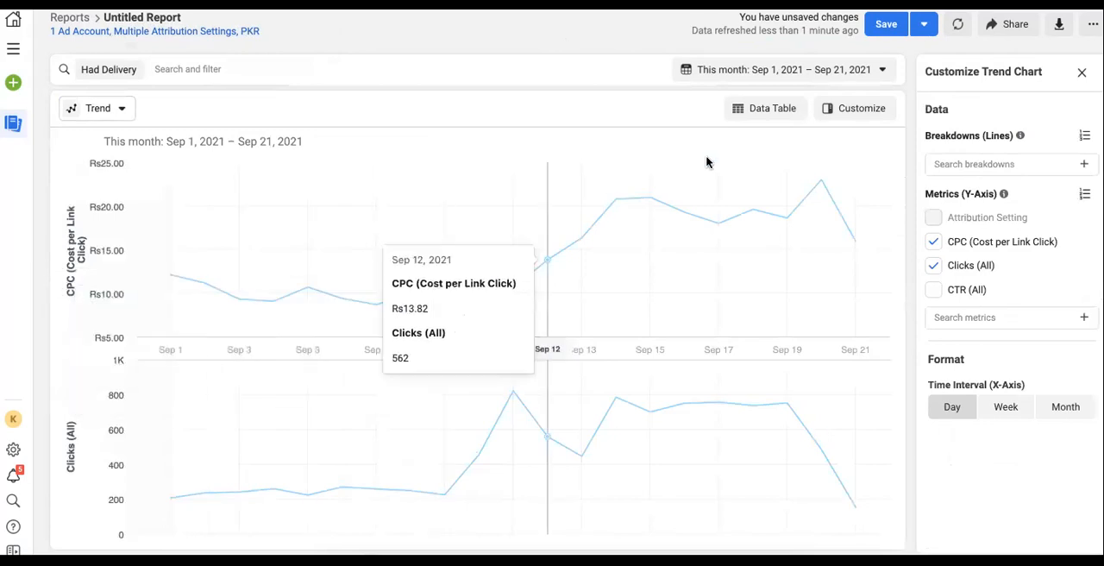
left_click(110, 111)
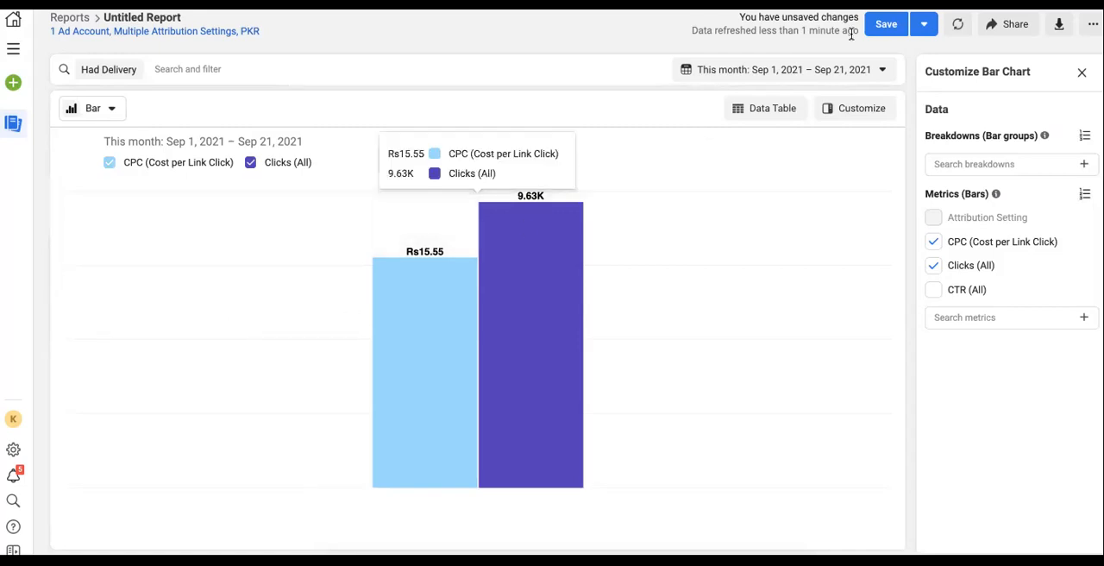
Expand and collapse the bar chart's data table
left_click(784, 121)
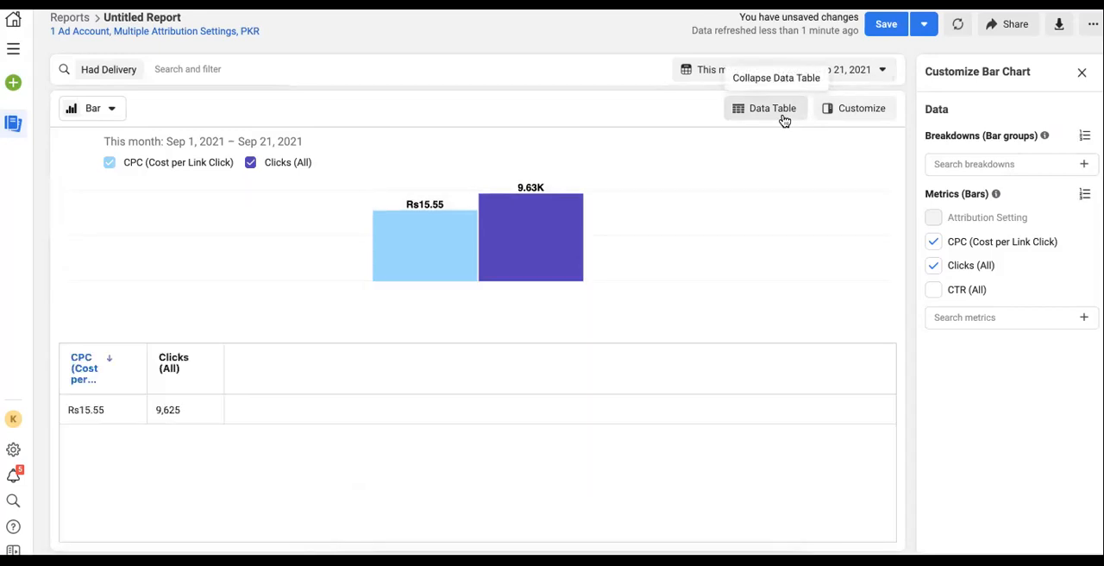
left_click(784, 121)
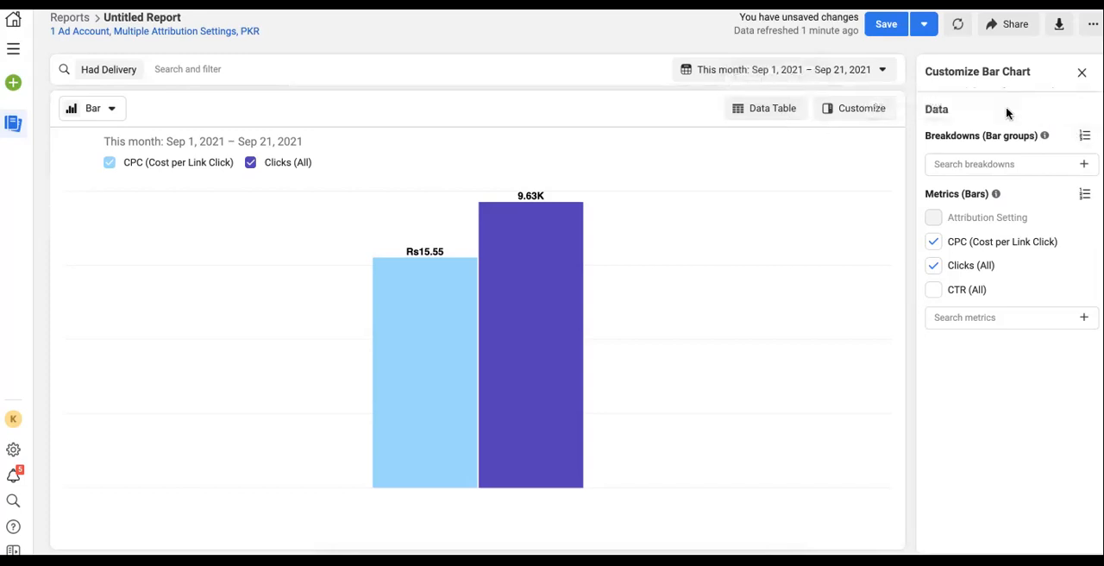
Switch back to Pivot Table and break the table down by Gender
left_click(95, 111)
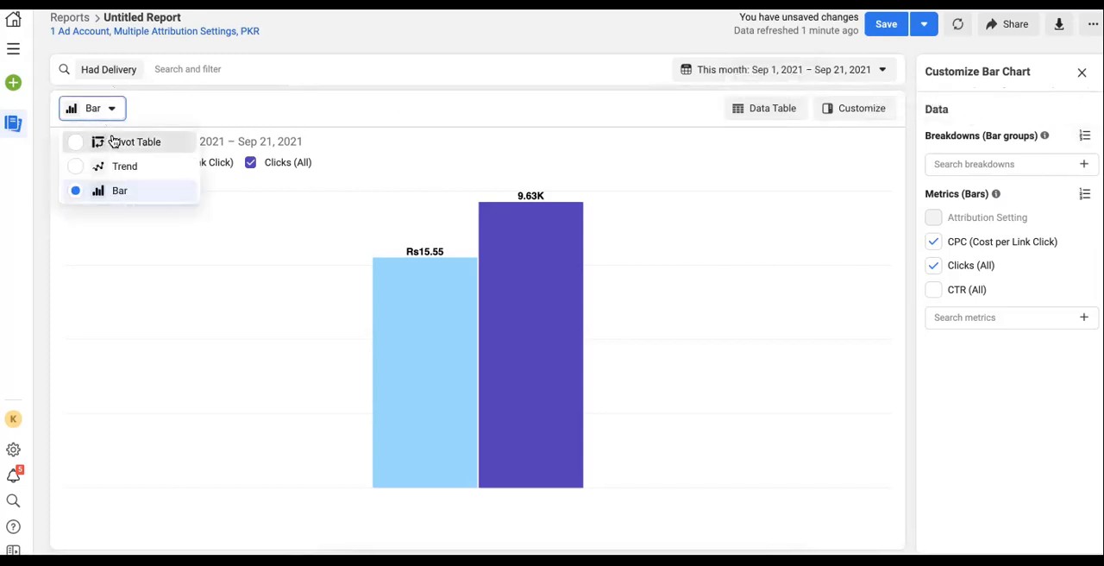
left_click(114, 142)
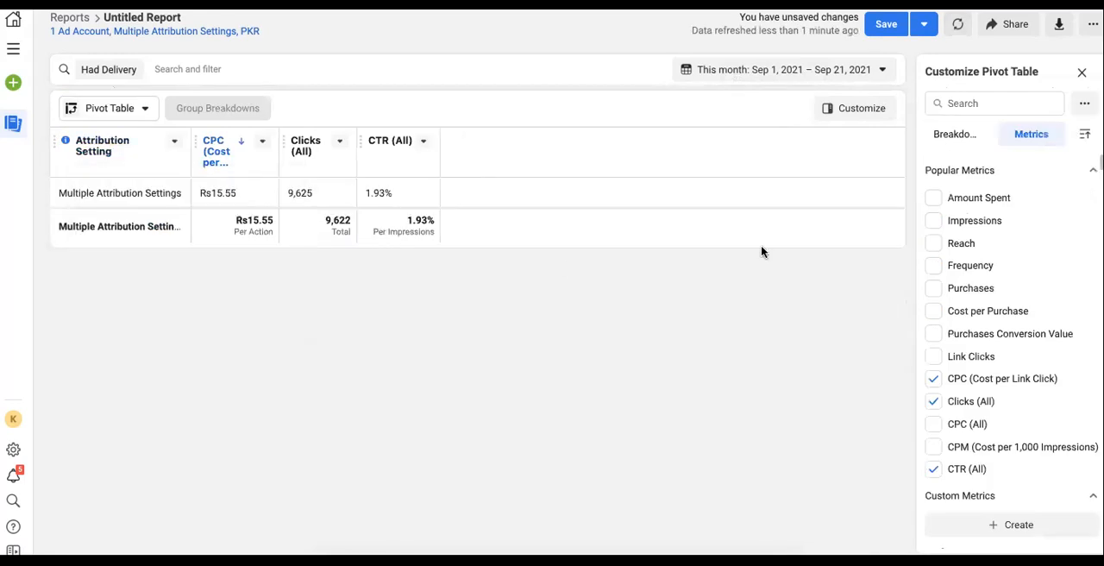
left_click(952, 137)
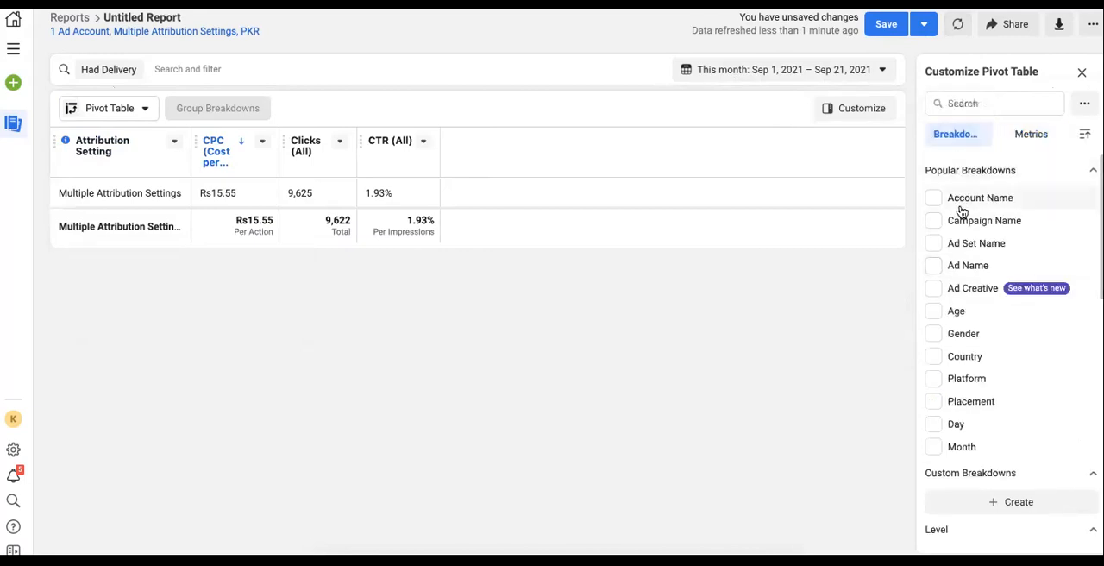
left_click(936, 337)
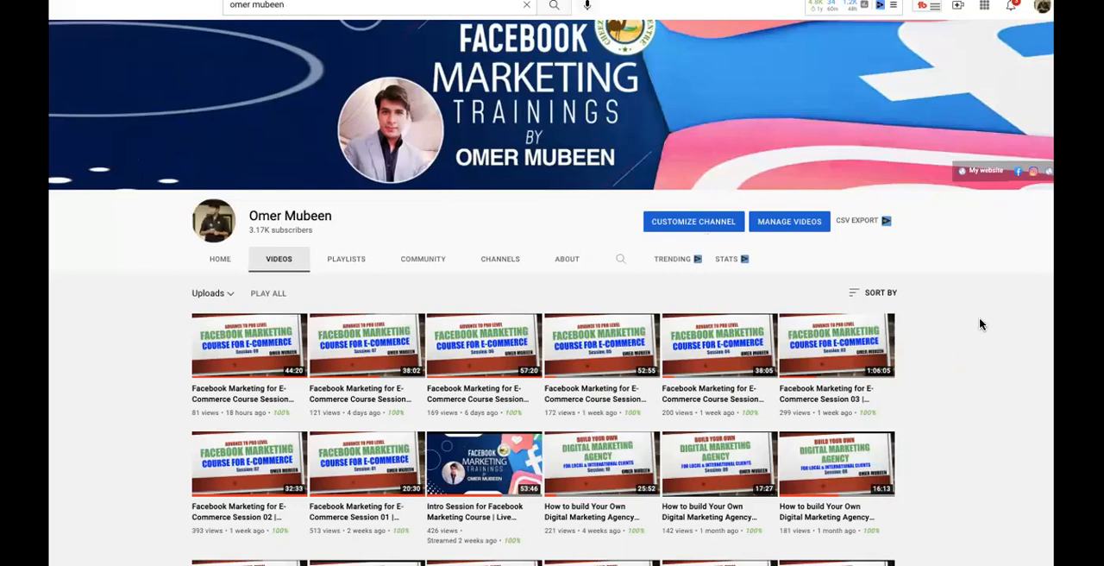
Switch to the YouTube channel page and scroll through its uploaded videos
scroll(803, 395, "down", 10)
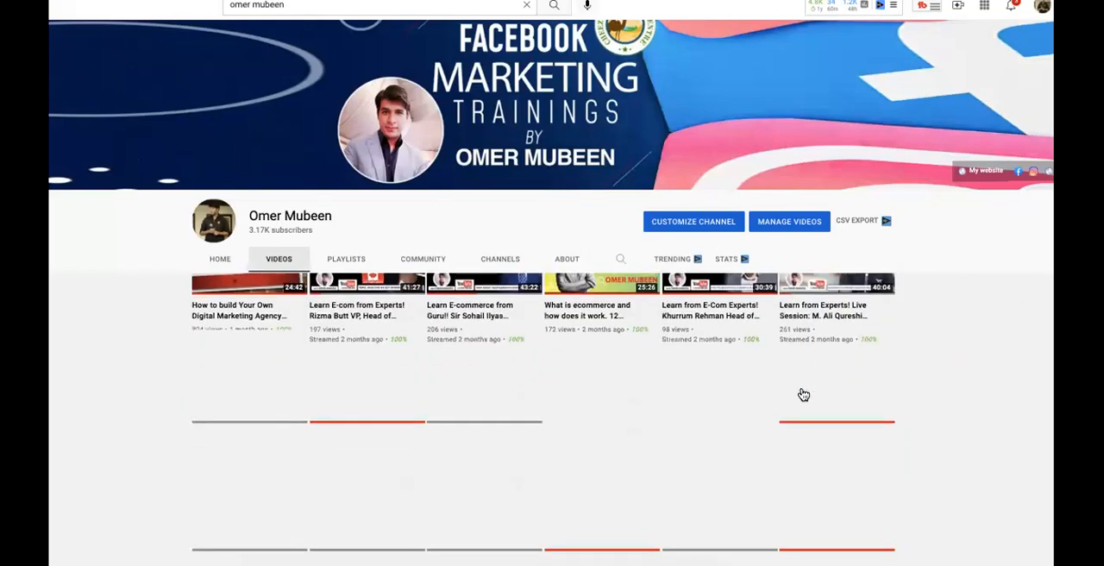
scroll(604, 345, "down", 5)
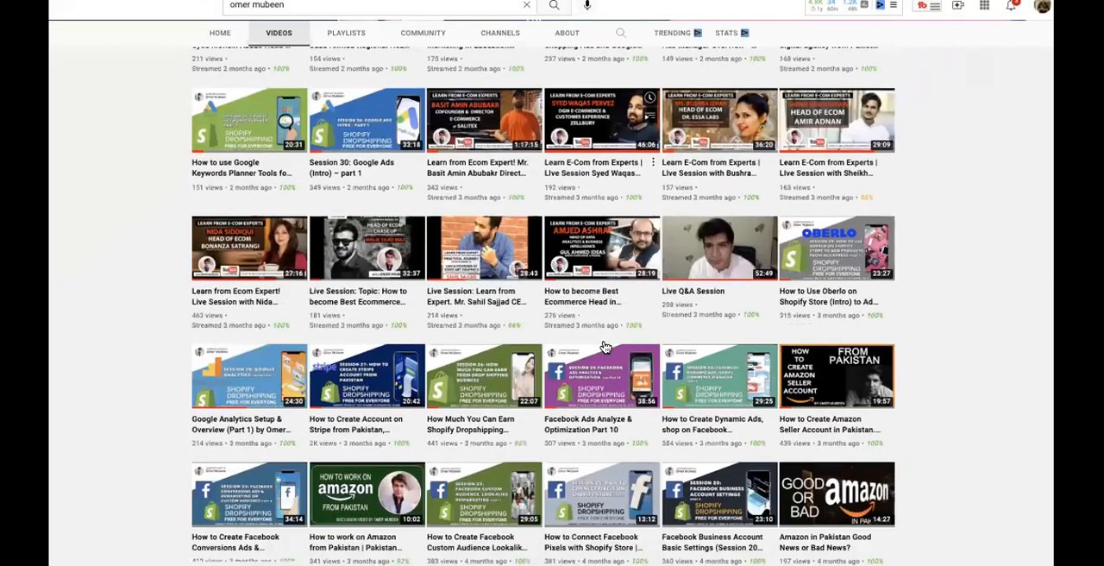
scroll(907, 380, "down", 1)
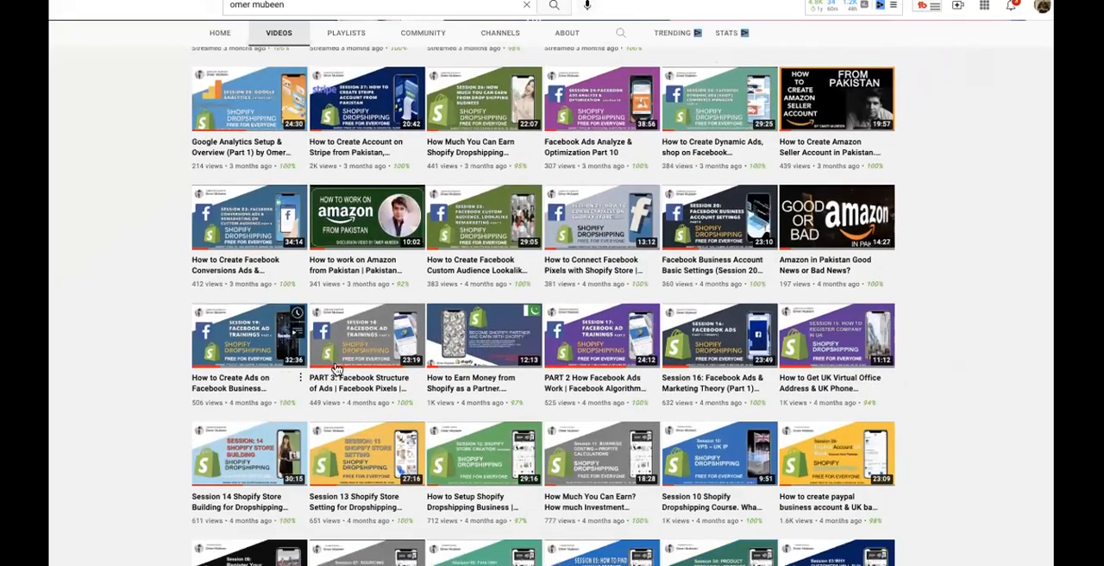
scroll(629, 386, "down", 1)
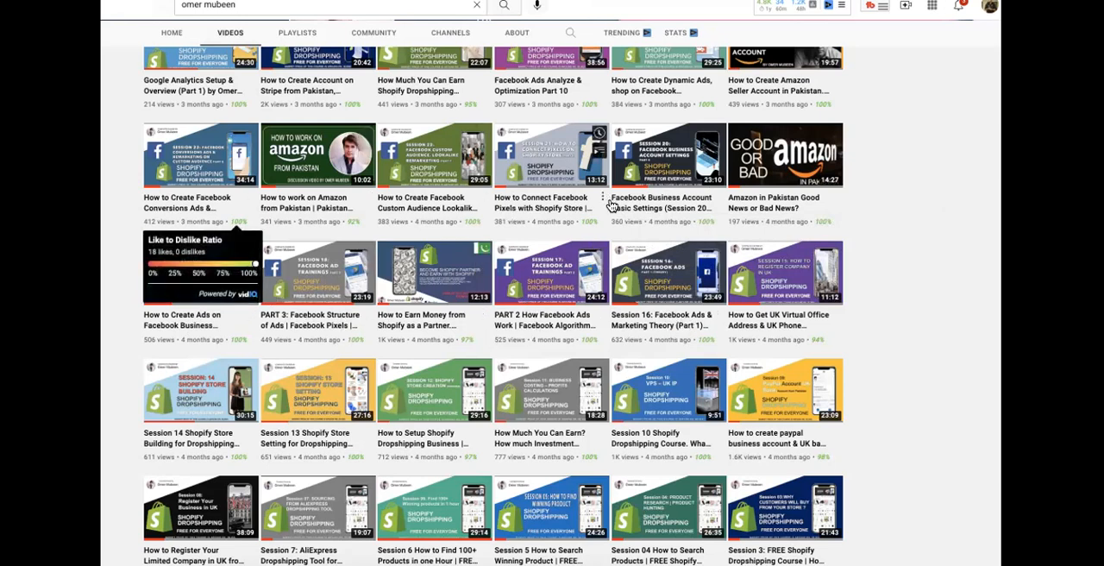
Browse the channel's uploaded videos, scrolling down through older uploads and back up to the newest ones
scroll(610, 205, "up", 1)
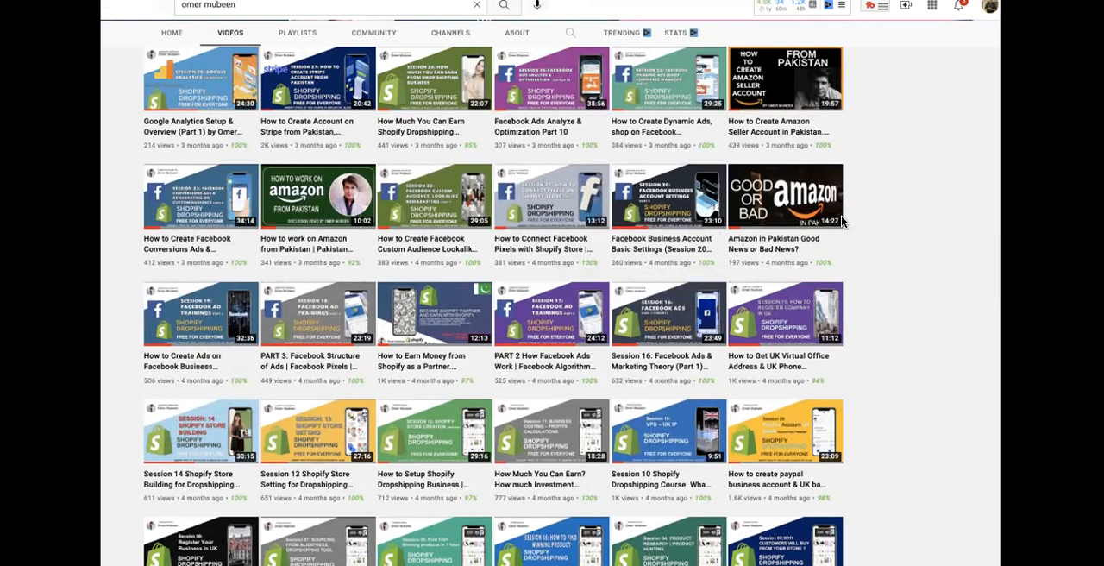
scroll(526, 322, "down", 5)
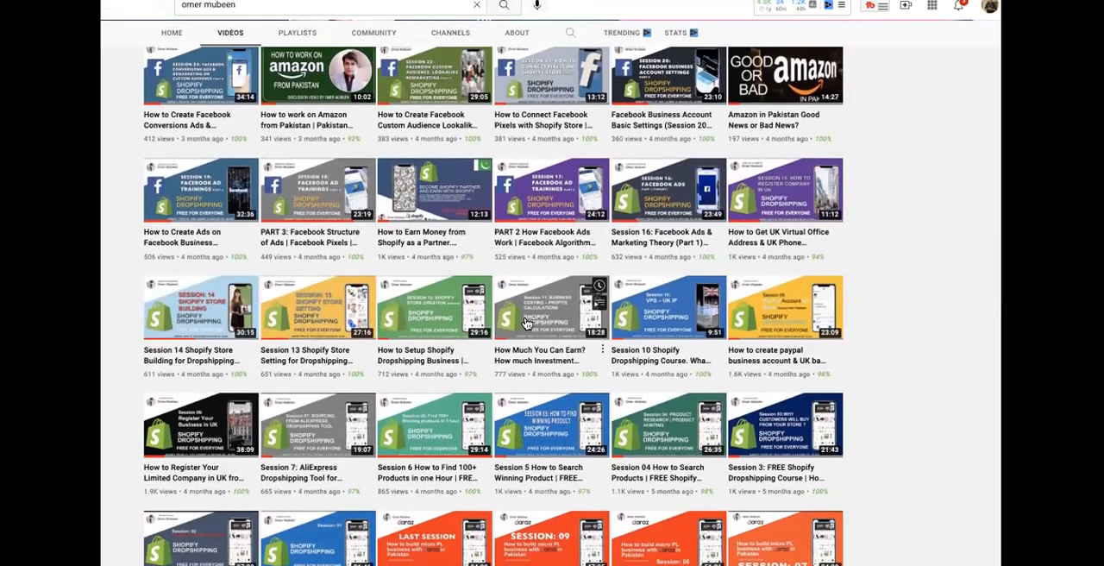
scroll(526, 323, "down", 2)
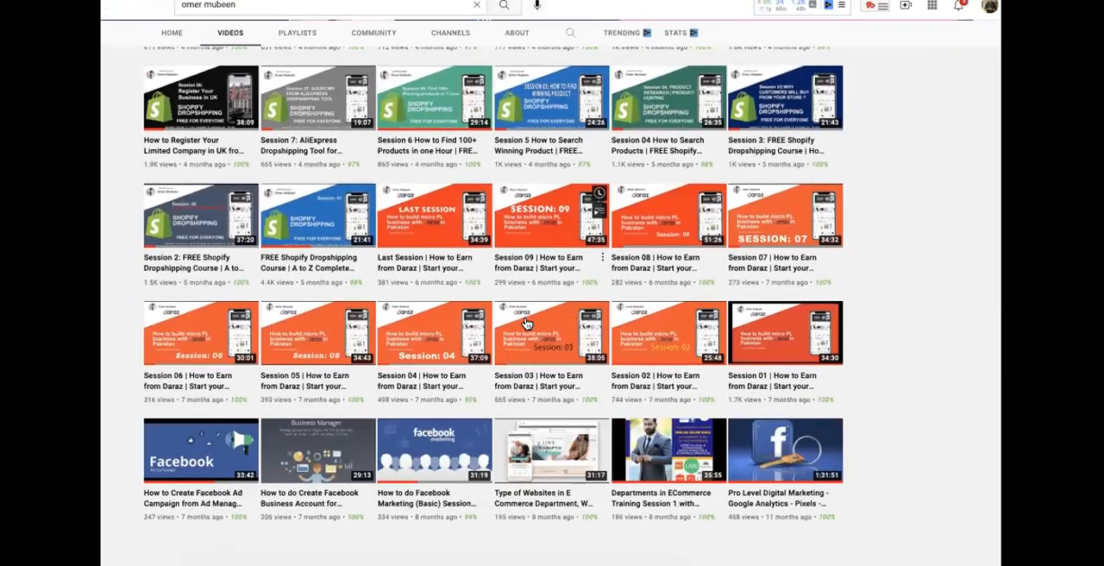
scroll(526, 322, "down", 3)
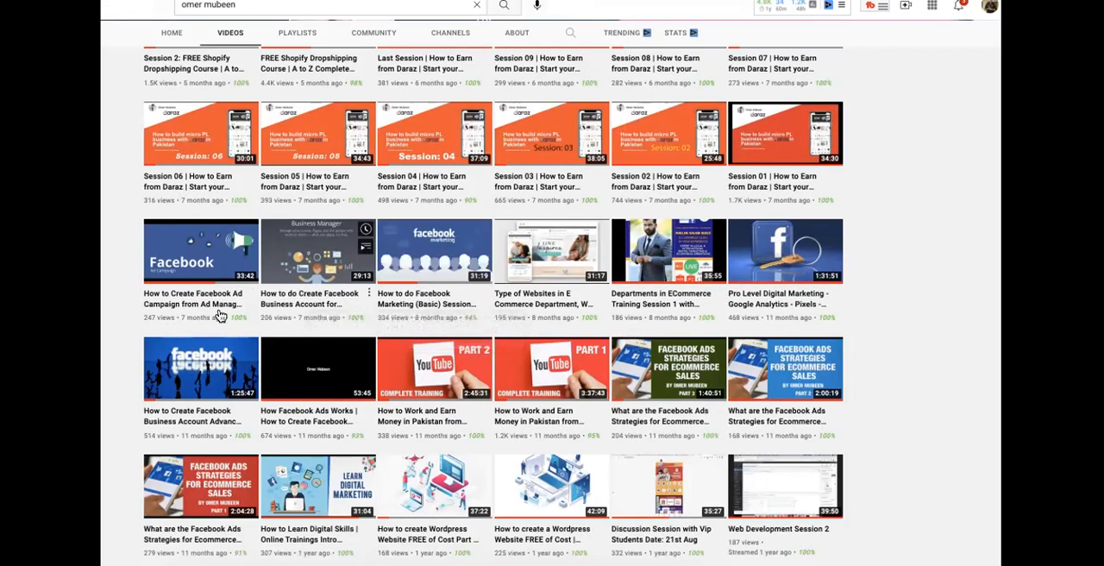
scroll(172, 310, "down", 1)
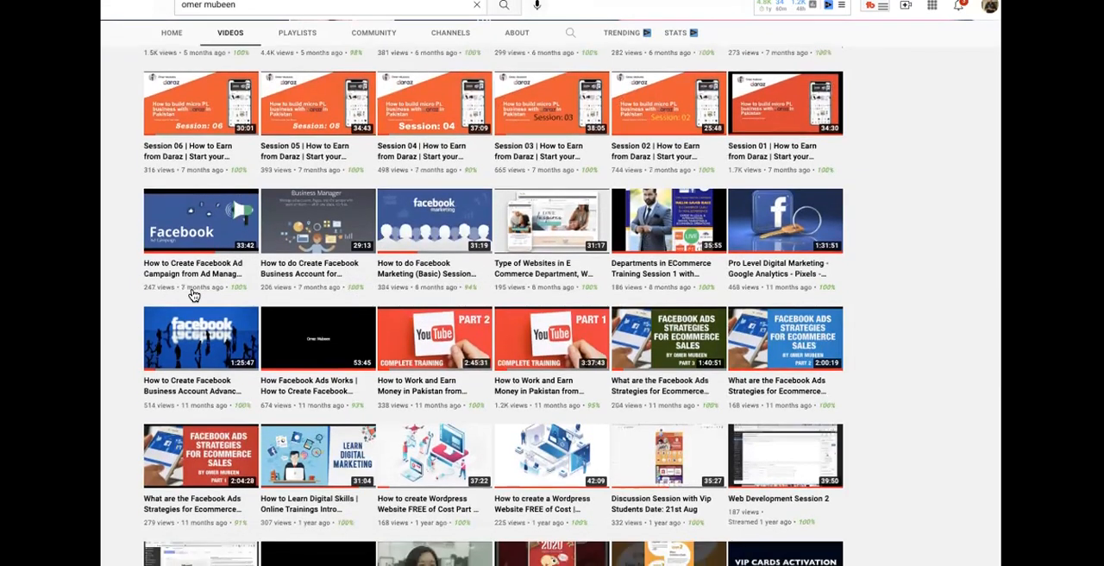
scroll(772, 249, "down", 1)
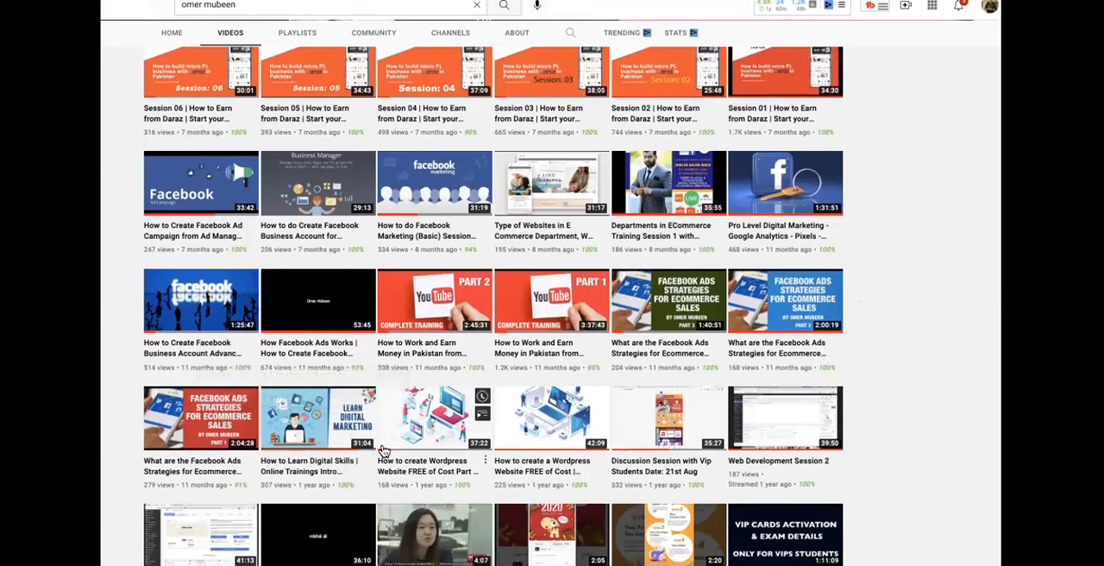
scroll(328, 410, "up", 15)
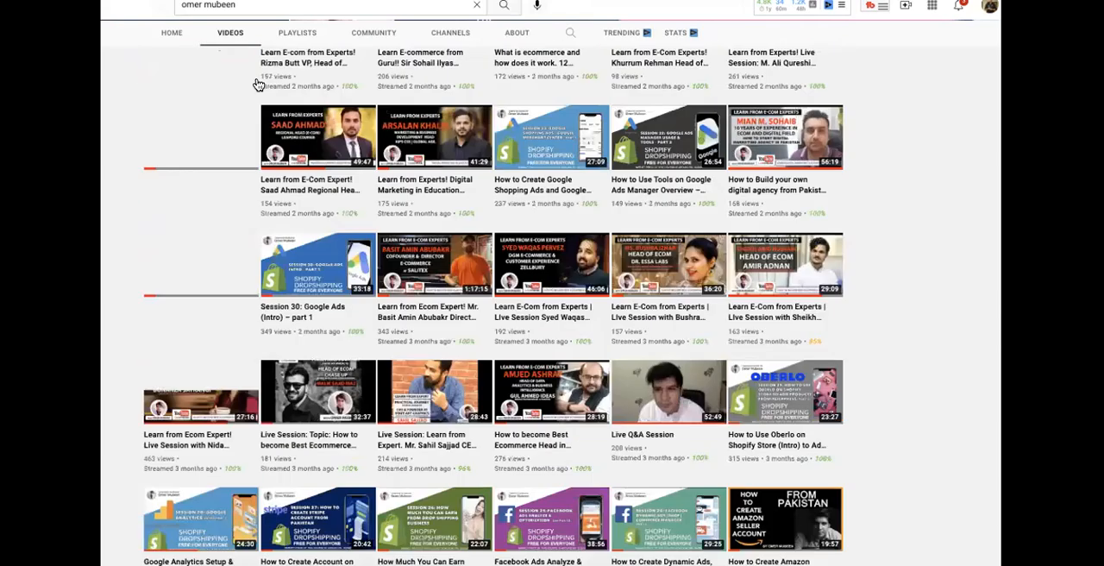
scroll(343, 273, "down", 8)
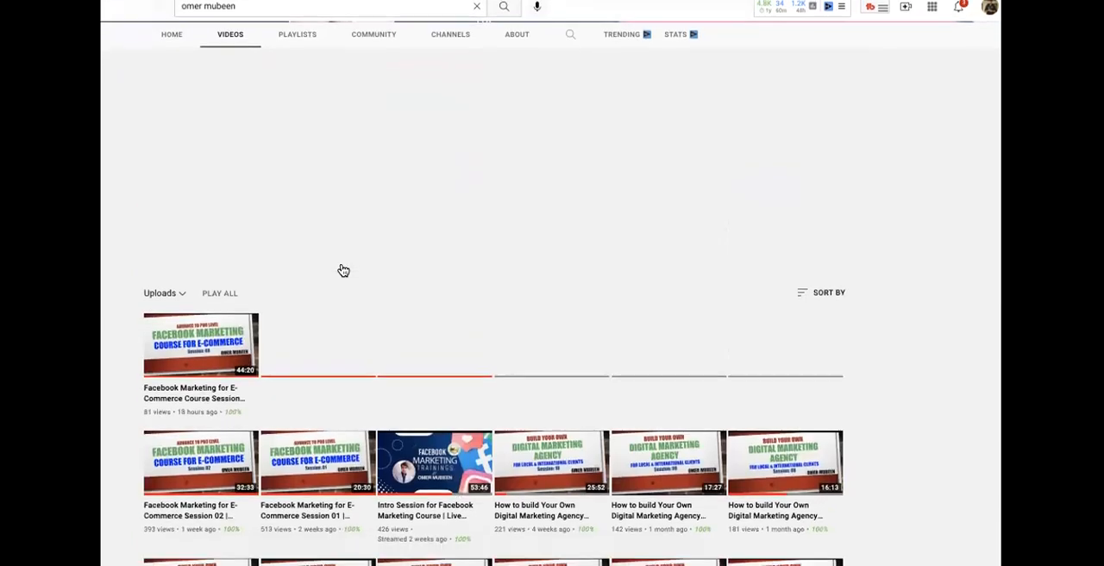